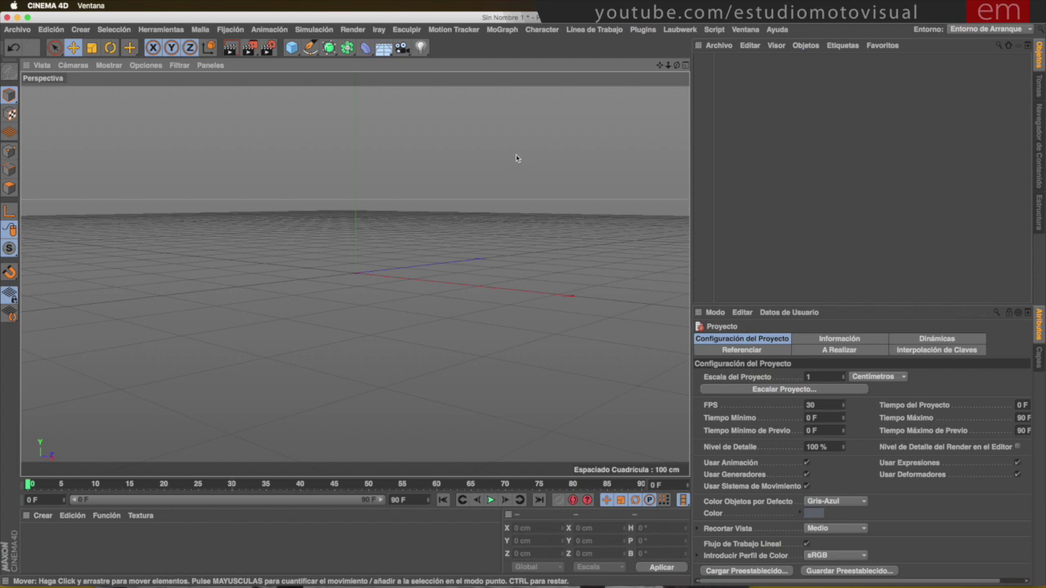
# Add a Suelo floor and a Fondo background from the environment palette, then orbit the view
pyautogui.click(383, 47)
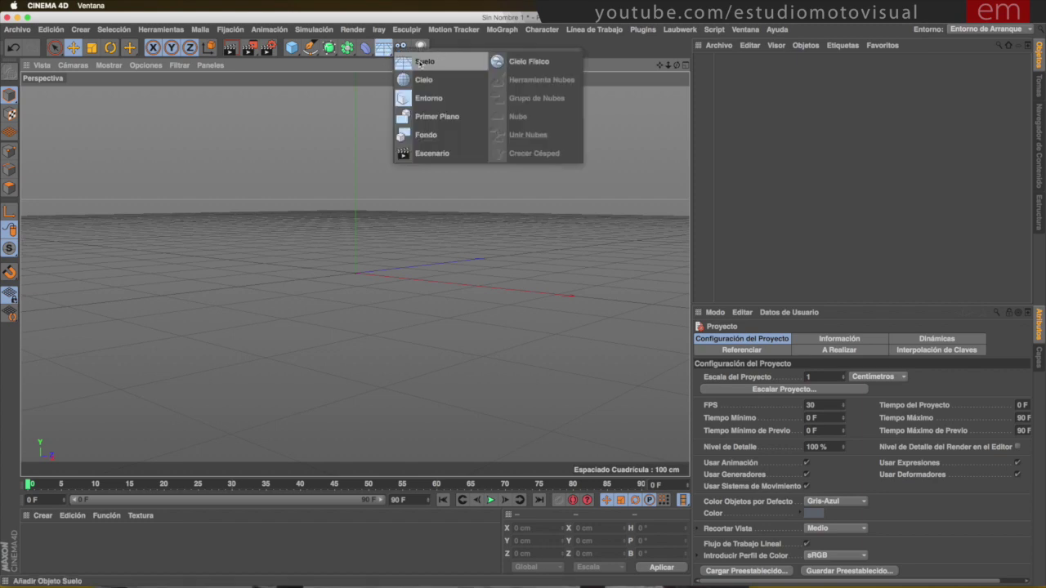
pyautogui.click(423, 63)
pyautogui.click(384, 48)
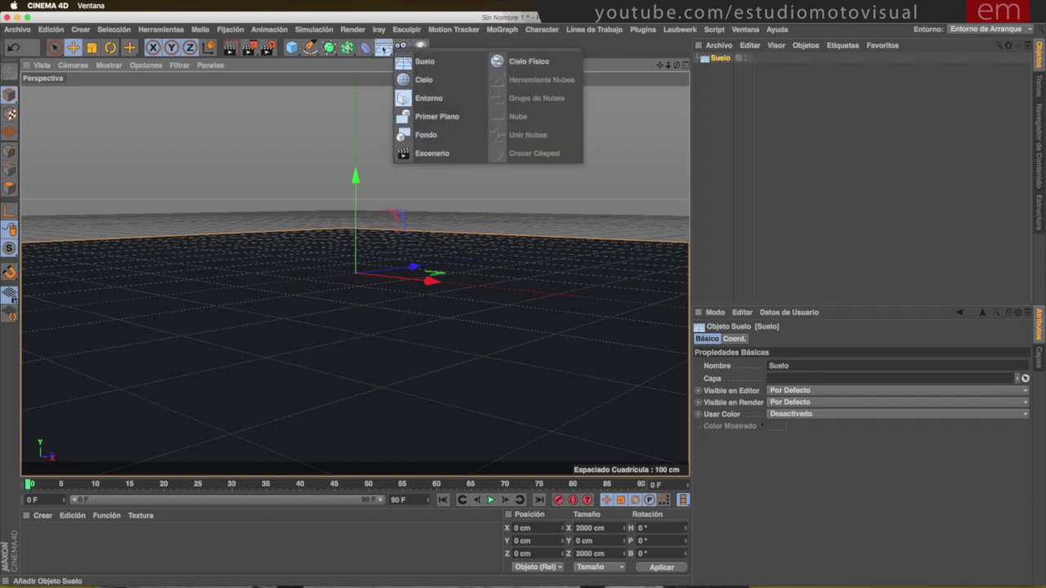
pyautogui.click(425, 135)
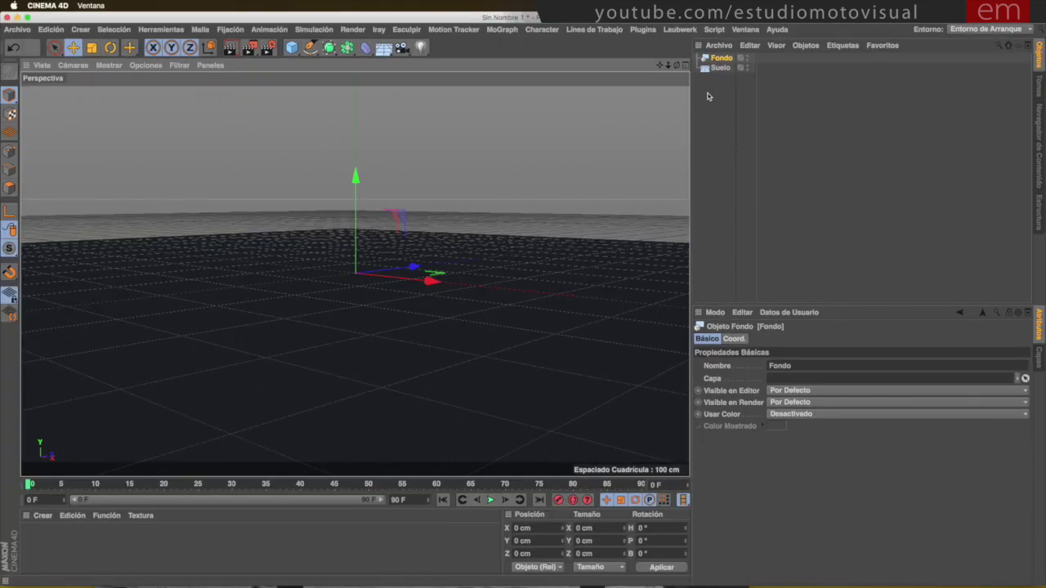
pyautogui.moveTo(508, 241)
pyautogui.keyDown('alt'); pyautogui.mouseDown()
pyautogui.moveTo(504, 273)
pyautogui.moveTo(524, 237)
pyautogui.moveTo(515, 239)
pyautogui.mouseUp(); pyautogui.keyUp('alt')
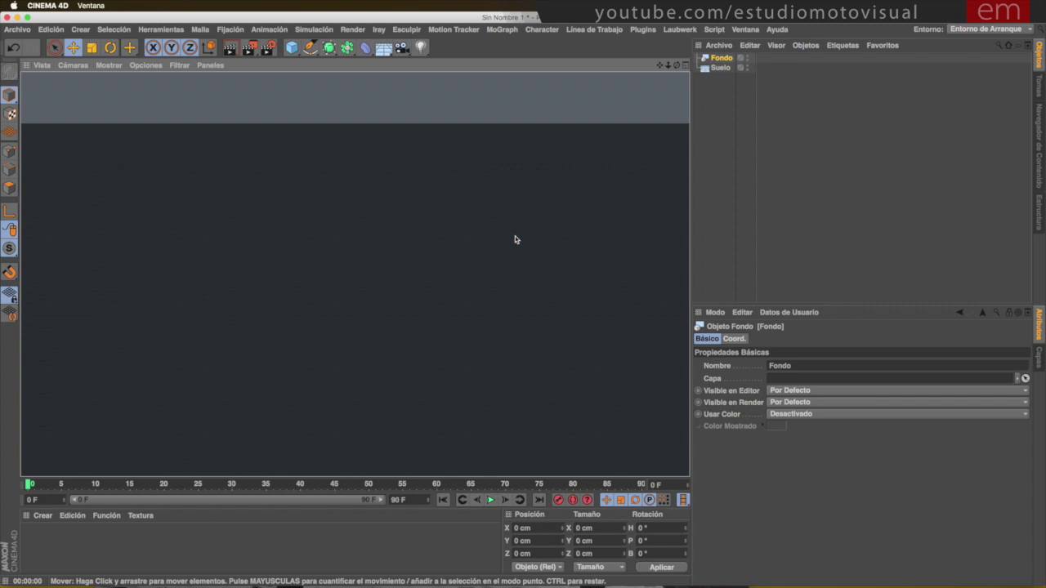
# Create material Mat, apply it to Fondo and Suelo, and render a preview
pyautogui.doubleClick(76, 554)
pyautogui.moveTo(31, 535); pyautogui.dragTo(725, 58)
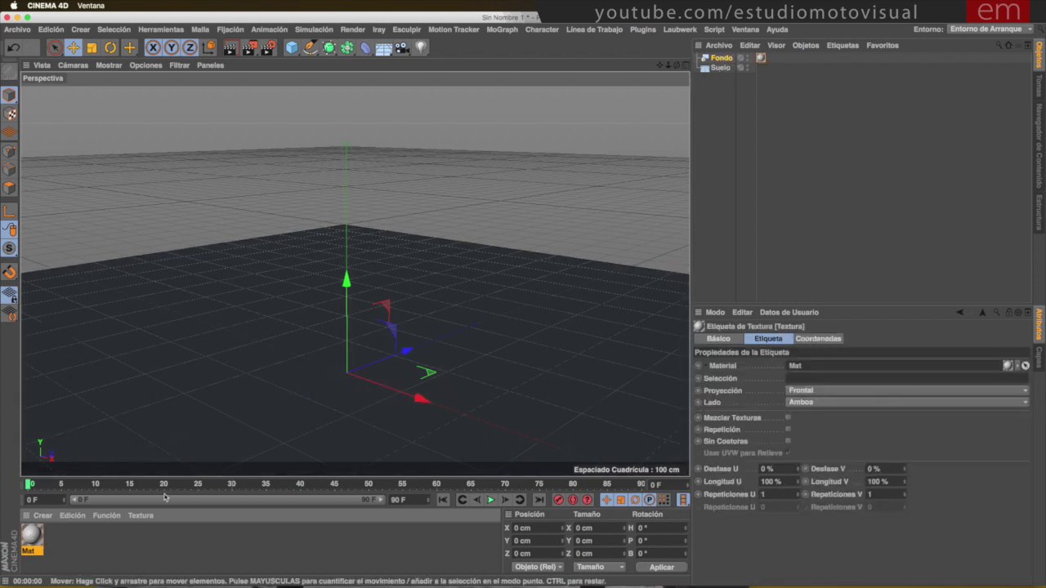
pyautogui.moveTo(41, 540); pyautogui.dragTo(726, 71)
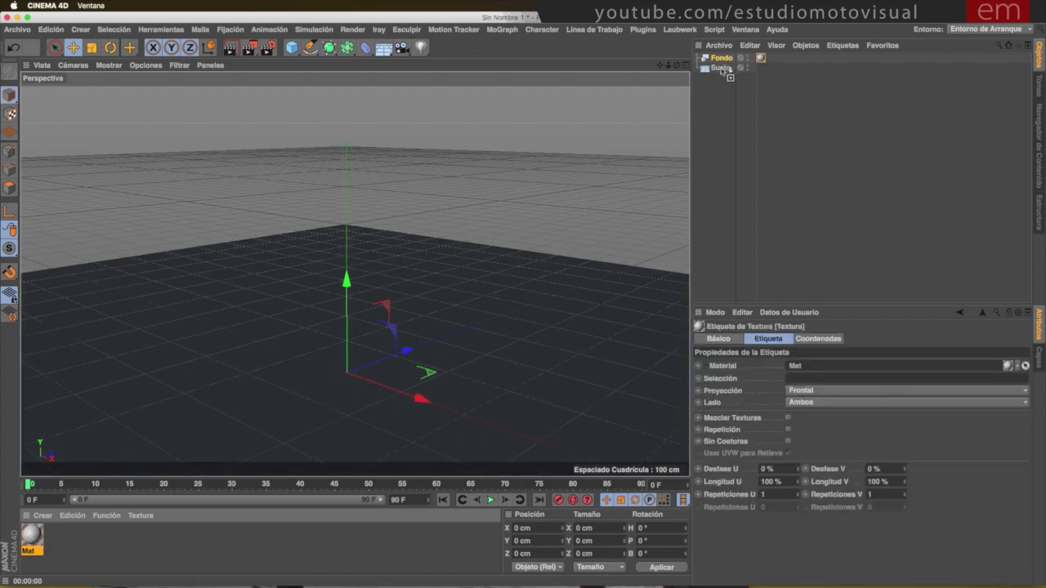
pyautogui.press('super+r')
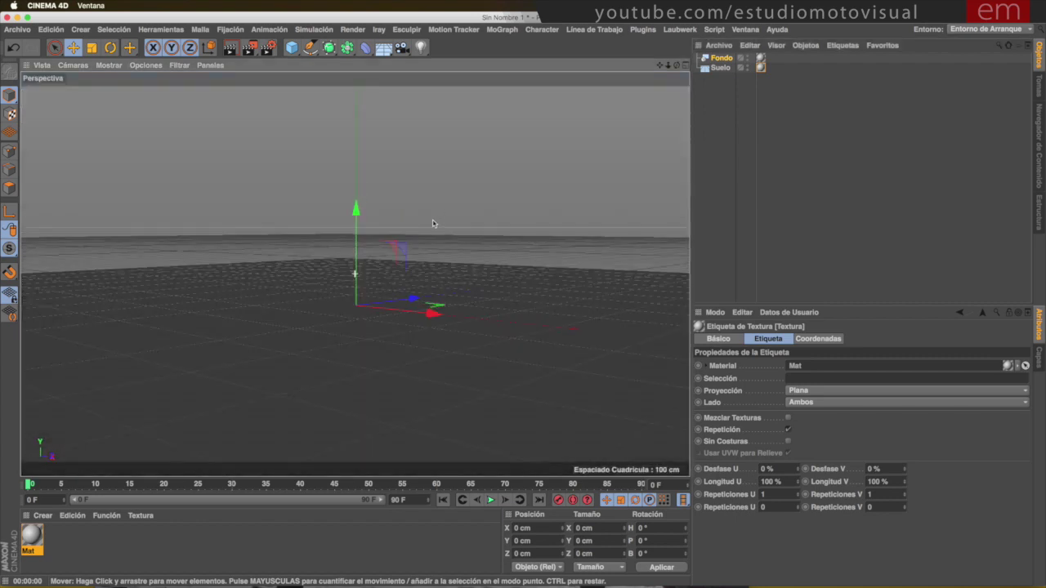
pyautogui.moveTo(430, 228)
pyautogui.keyDown('alt'); pyautogui.mouseDown()
pyautogui.moveTo(460, 271)
pyautogui.moveTo(444, 254)
pyautogui.mouseUp(); pyautogui.keyUp('alt')
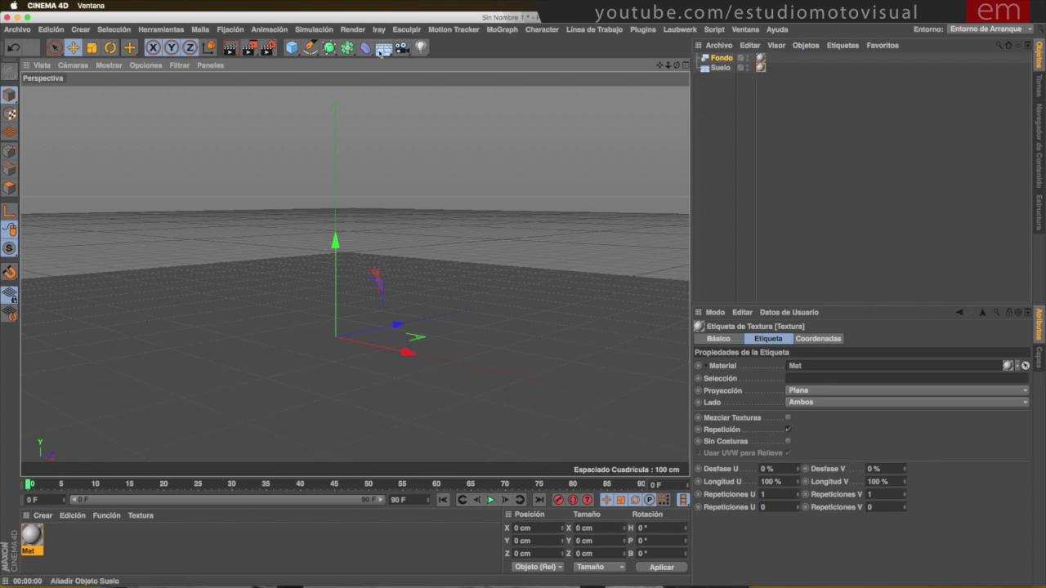
# Add a Toroide torus standing upright with +X orientation
pyautogui.click(295, 51)
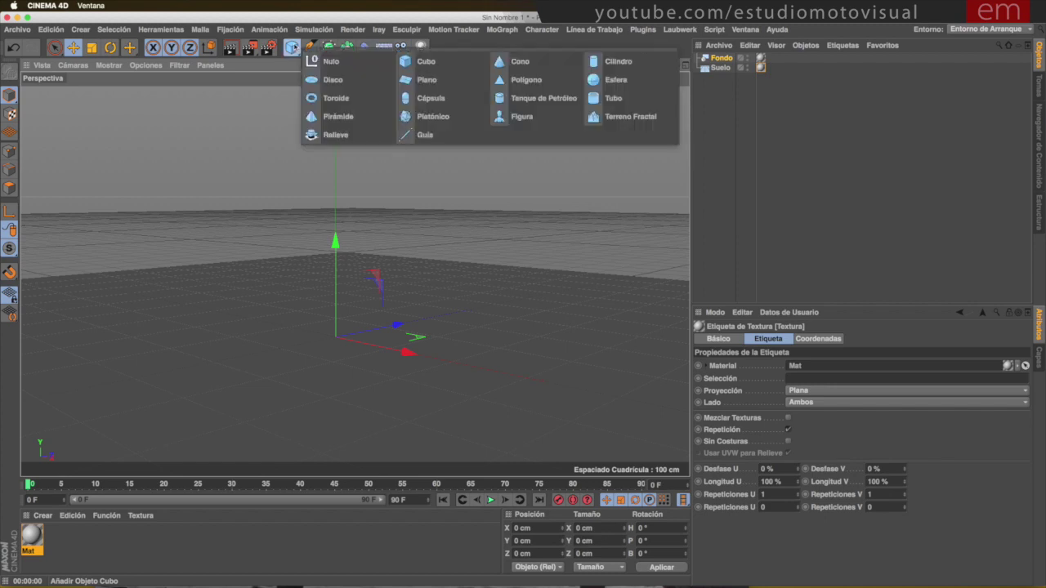
pyautogui.click(348, 99)
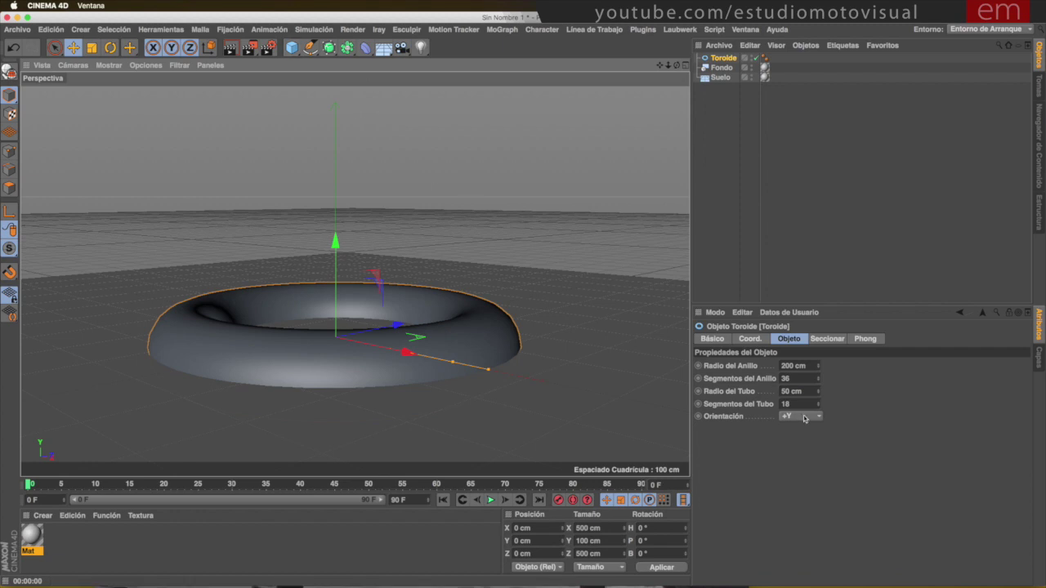
pyautogui.click(799, 417)
pyautogui.click(796, 428)
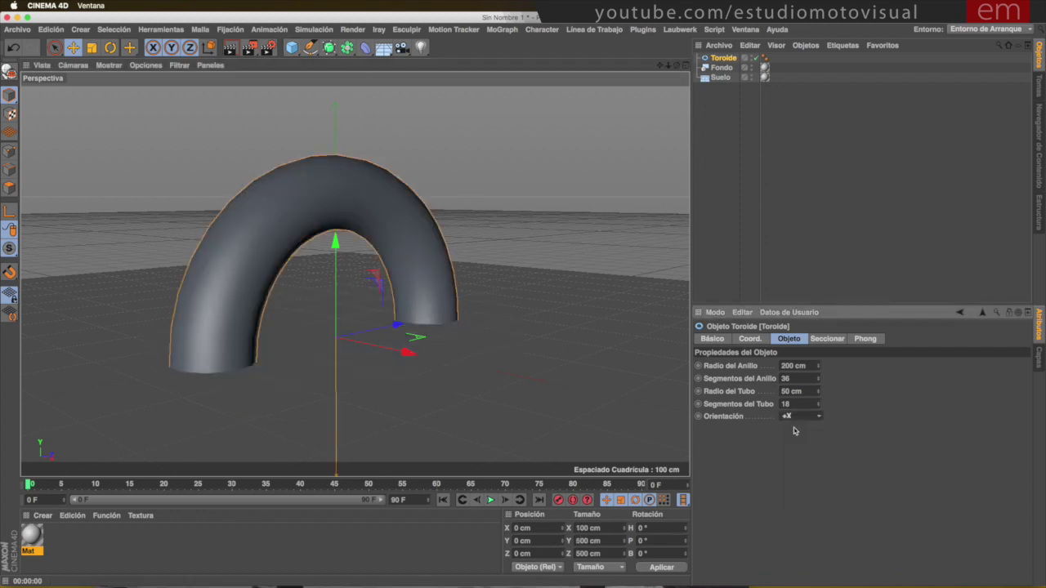
# Add a target light with Área type and Área shadows, then render a preview
pyautogui.click(421, 47)
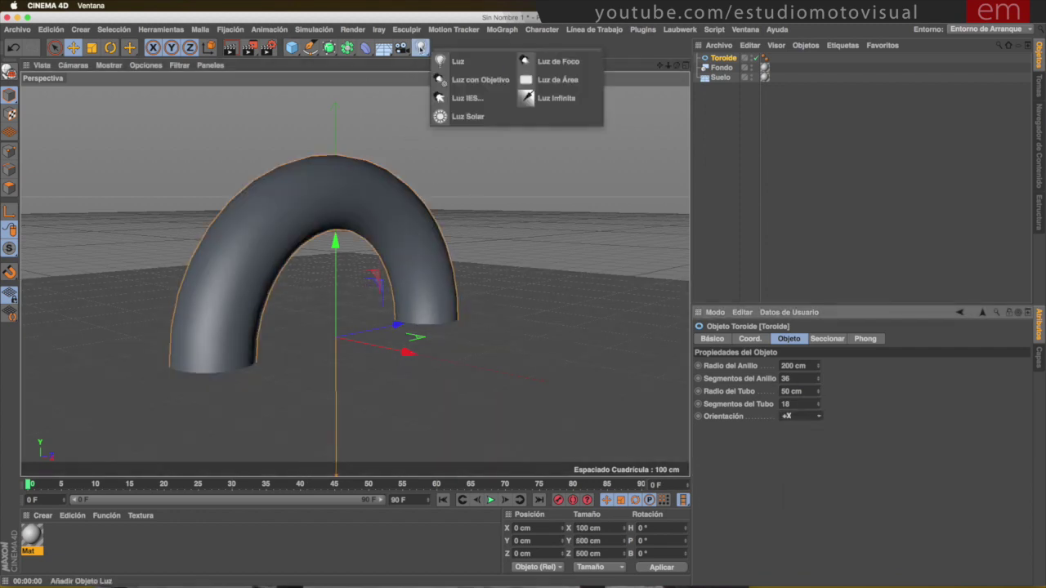
pyautogui.click(482, 81)
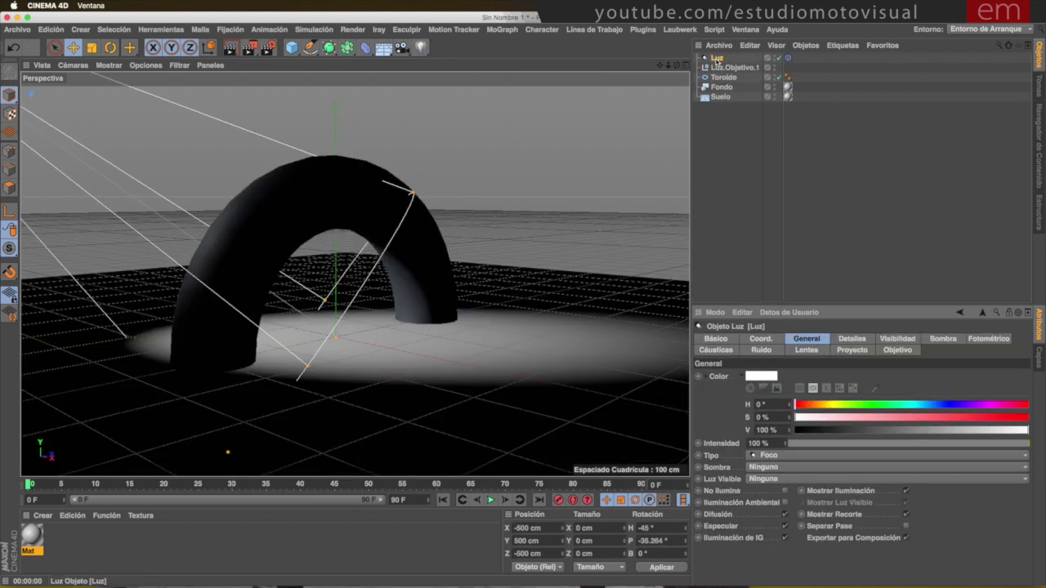
pyautogui.click(766, 455)
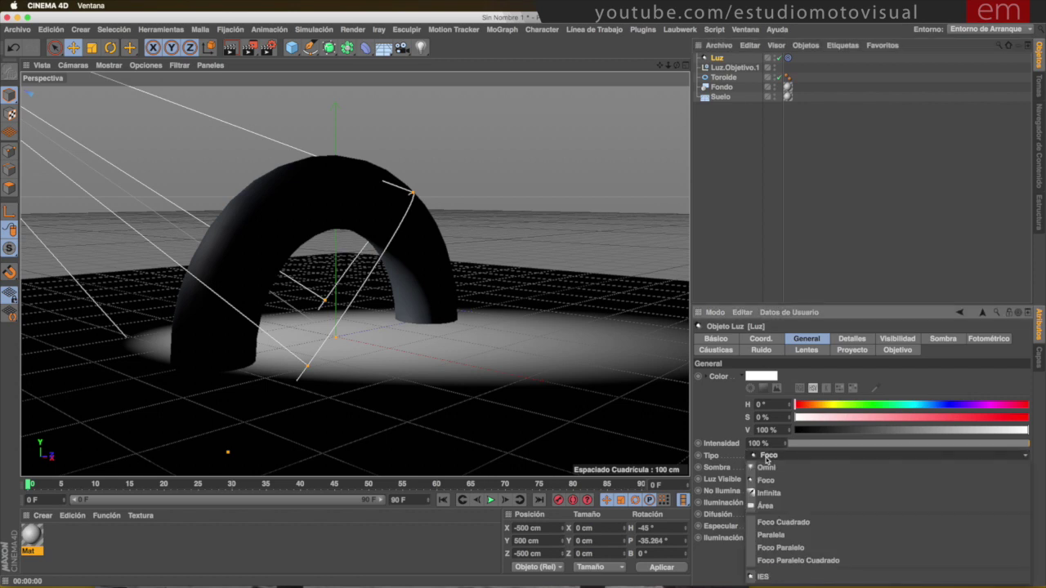
pyautogui.click(765, 506)
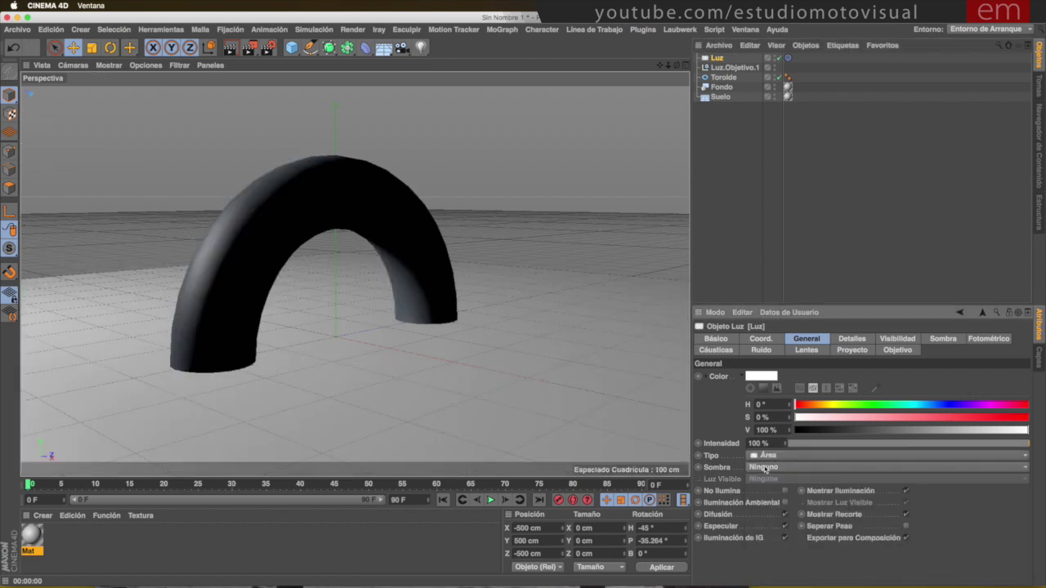
pyautogui.click(765, 468)
pyautogui.click(756, 517)
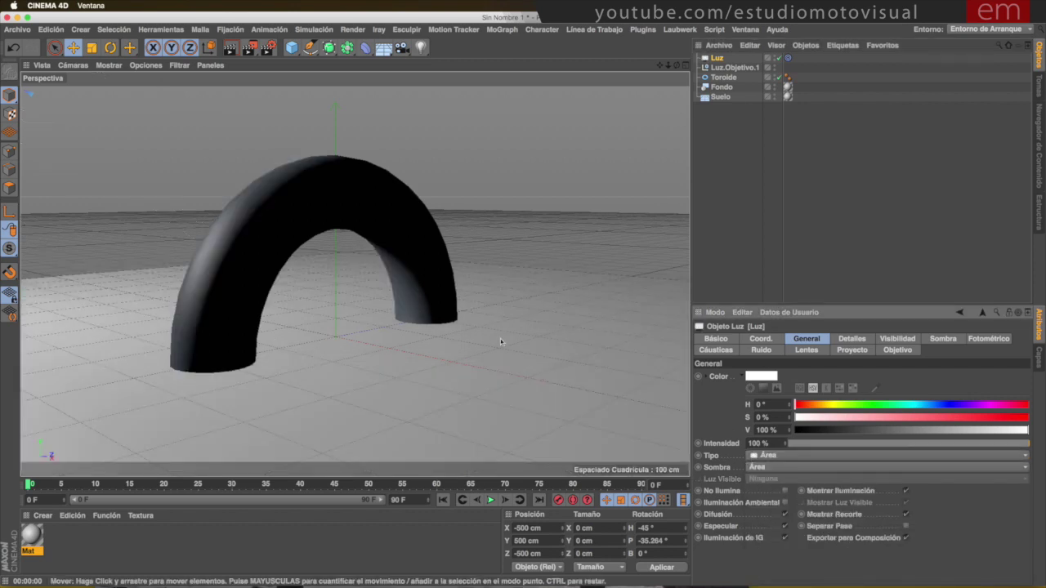
pyautogui.scroll(-3, 421, 331)
pyautogui.scroll(2, 423, 330)
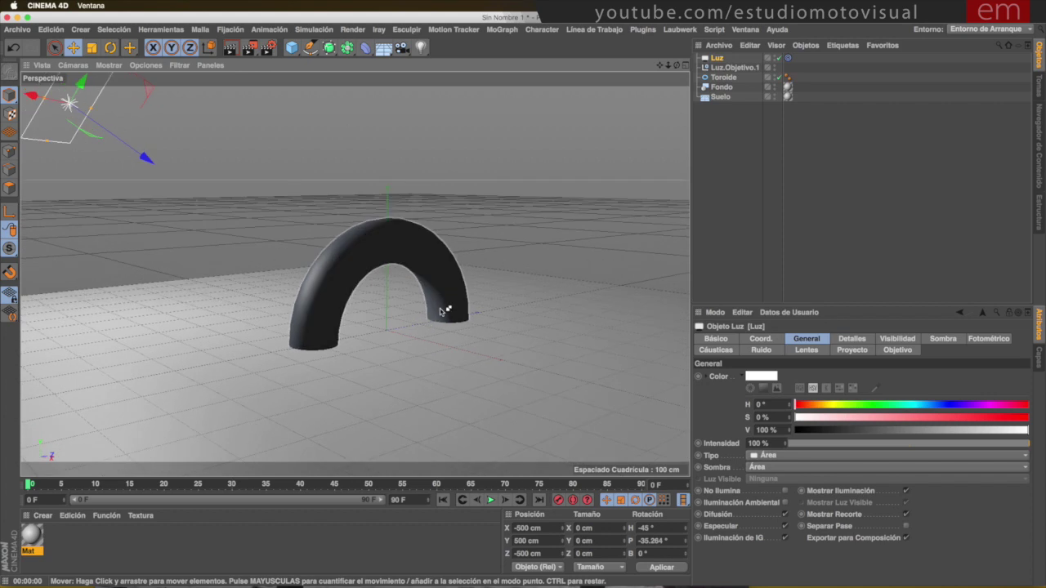
pyautogui.hotkey('ctrl', 'r')
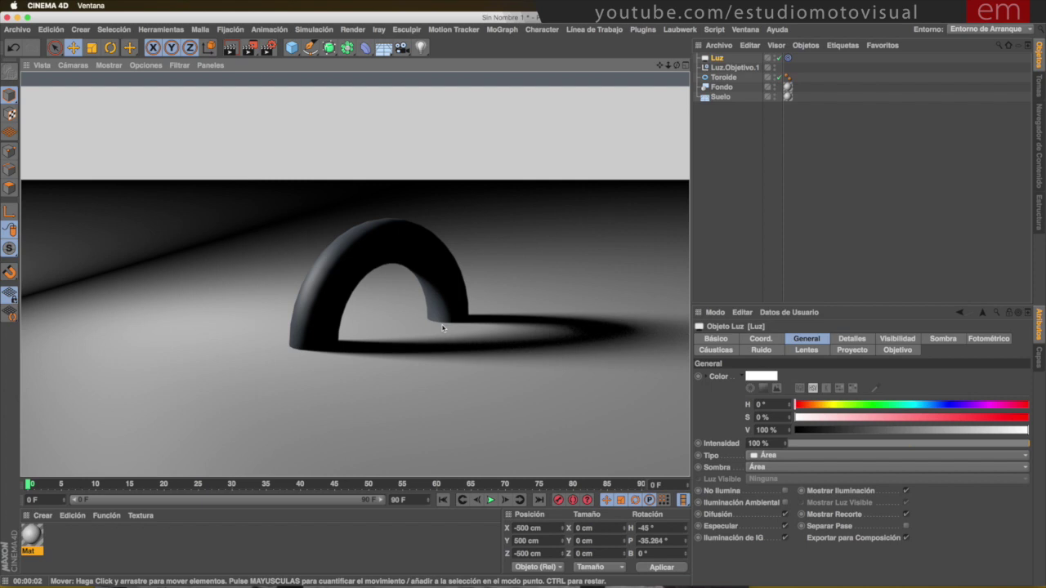
# Give Suelo a Composición tag with Composición de Fondo enabled, and render to check
pyautogui.click(720, 96)
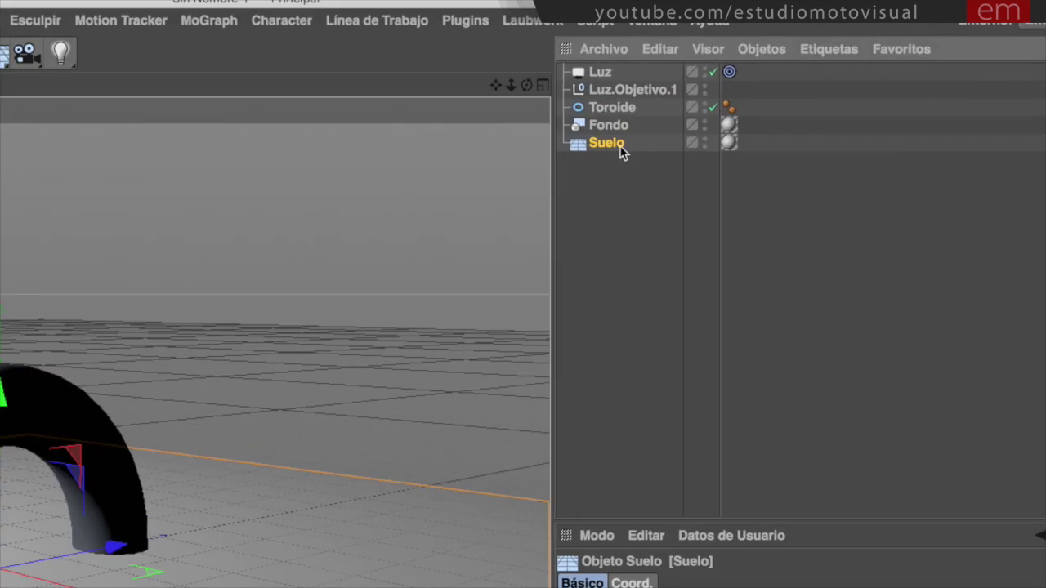
pyautogui.click(830, 49)
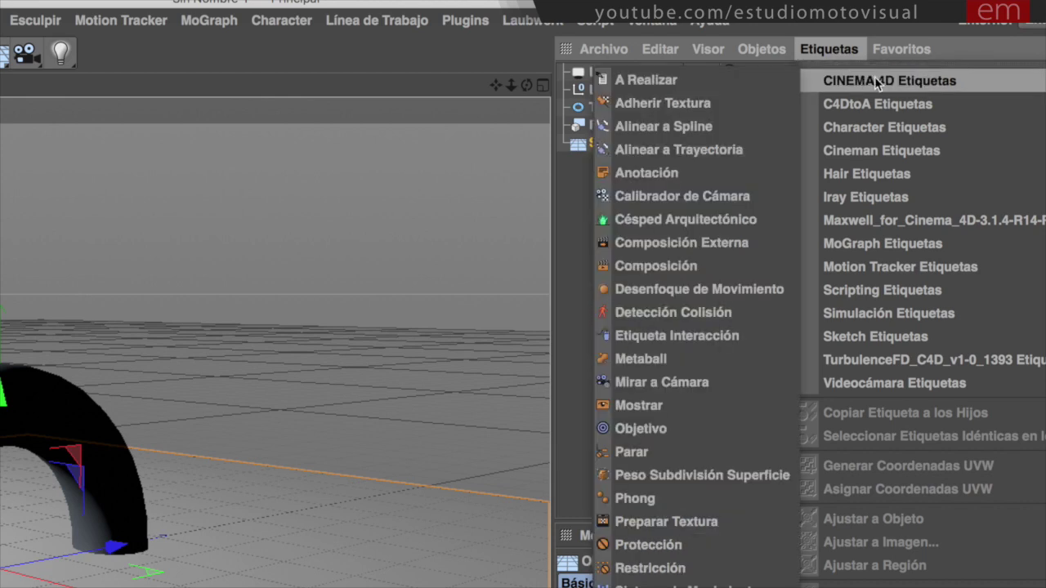
pyautogui.moveTo(889, 81)
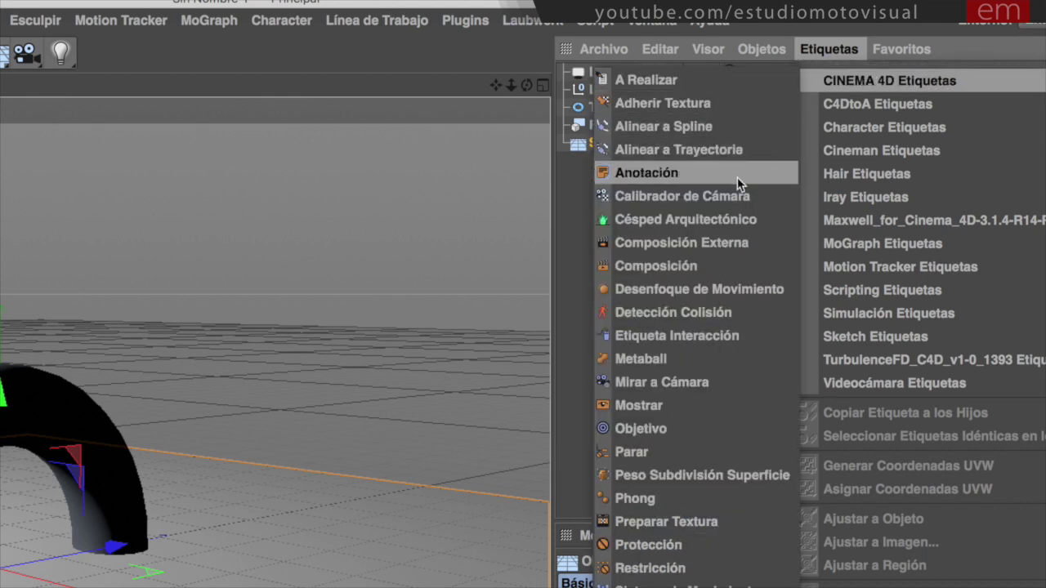
pyautogui.click(734, 270)
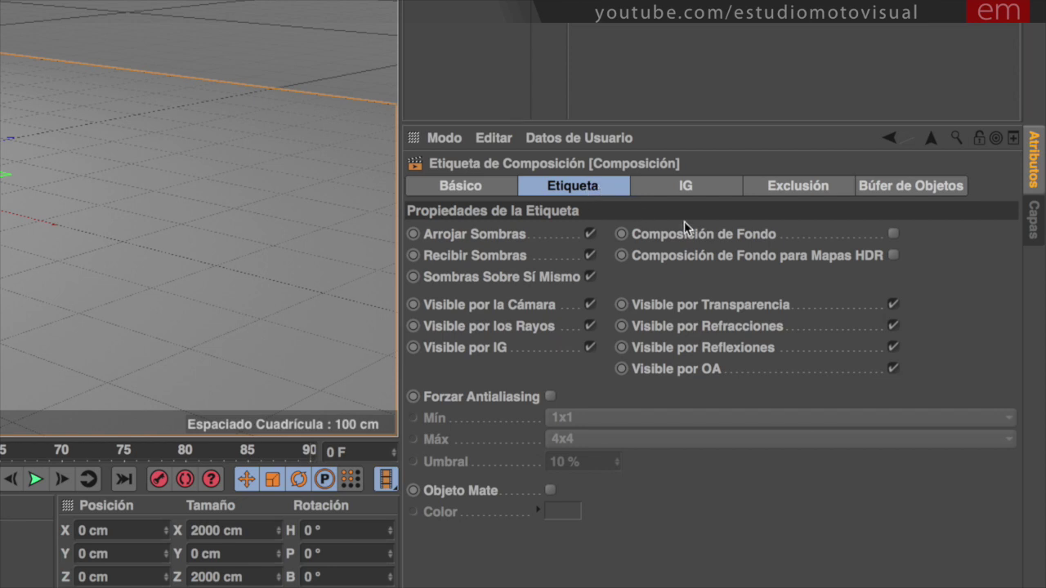
pyautogui.click(731, 239)
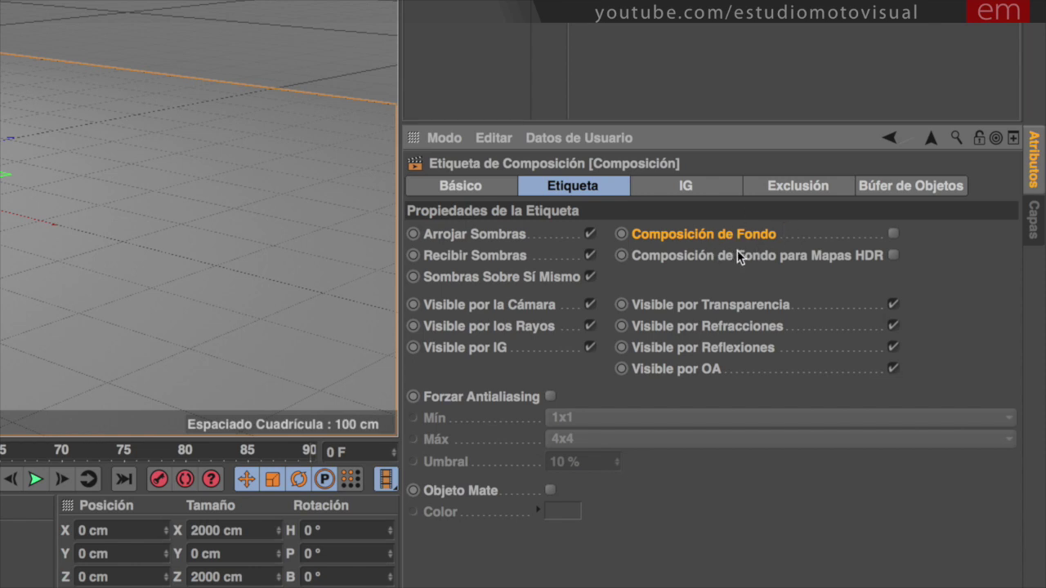
pyautogui.click(893, 235)
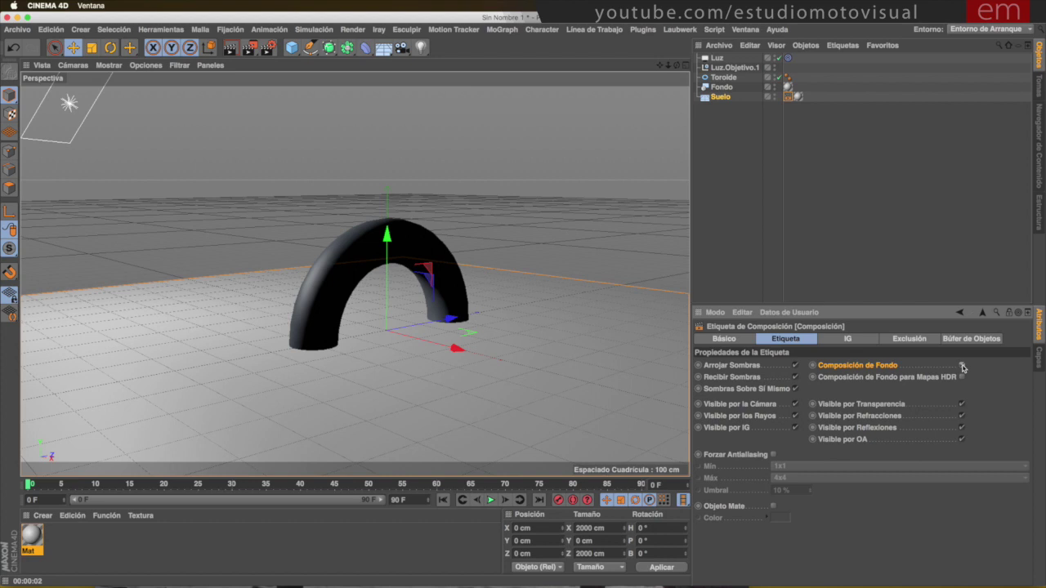
pyautogui.hotkey('ctrl', 'r')
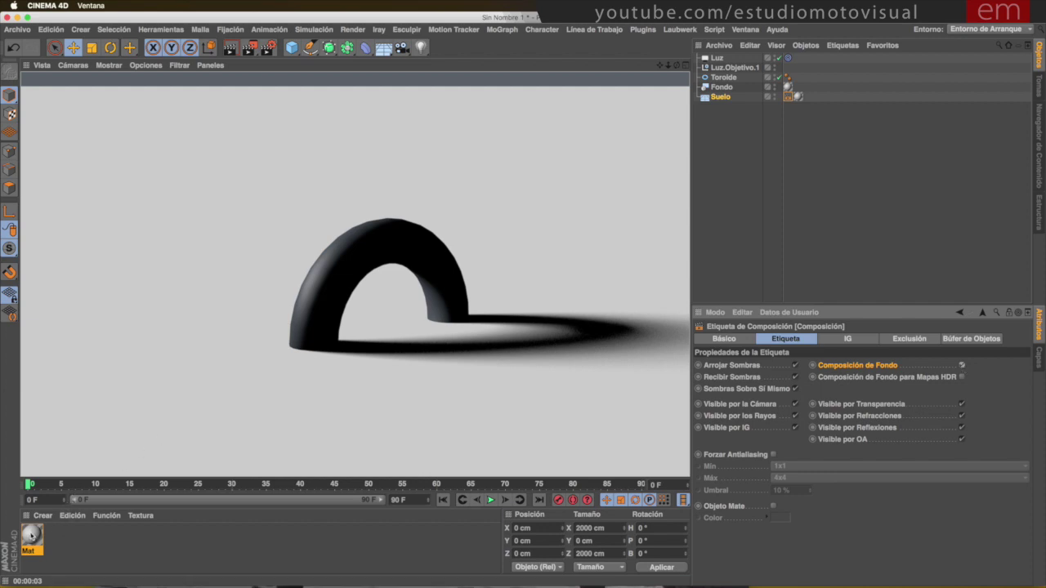
# Rename the Mat material to 'Fondo' in the Material Editor
pyautogui.doubleClick(31, 535)
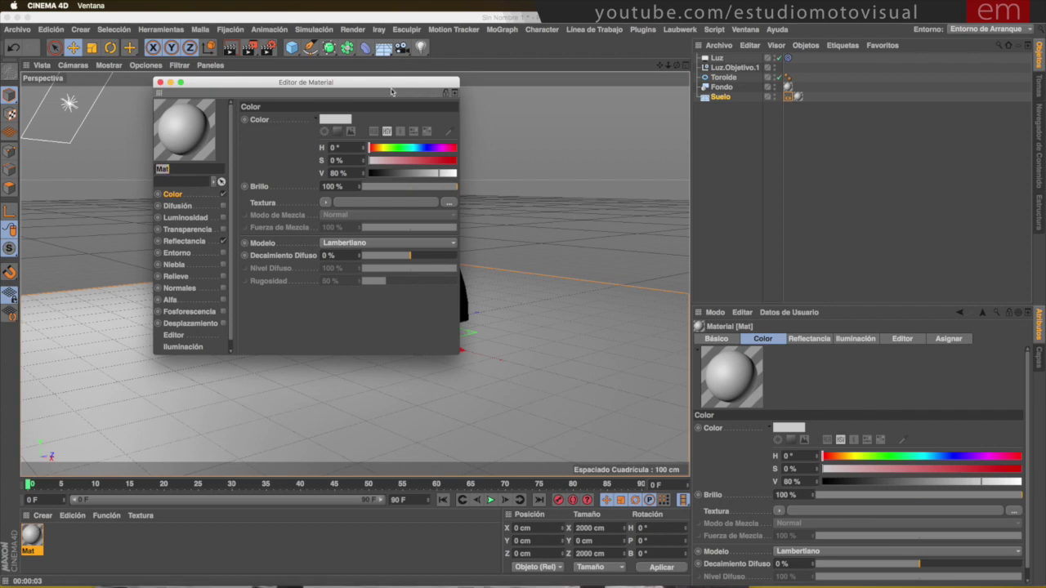
pyautogui.moveTo(391, 91); pyautogui.dragTo(584, 116)
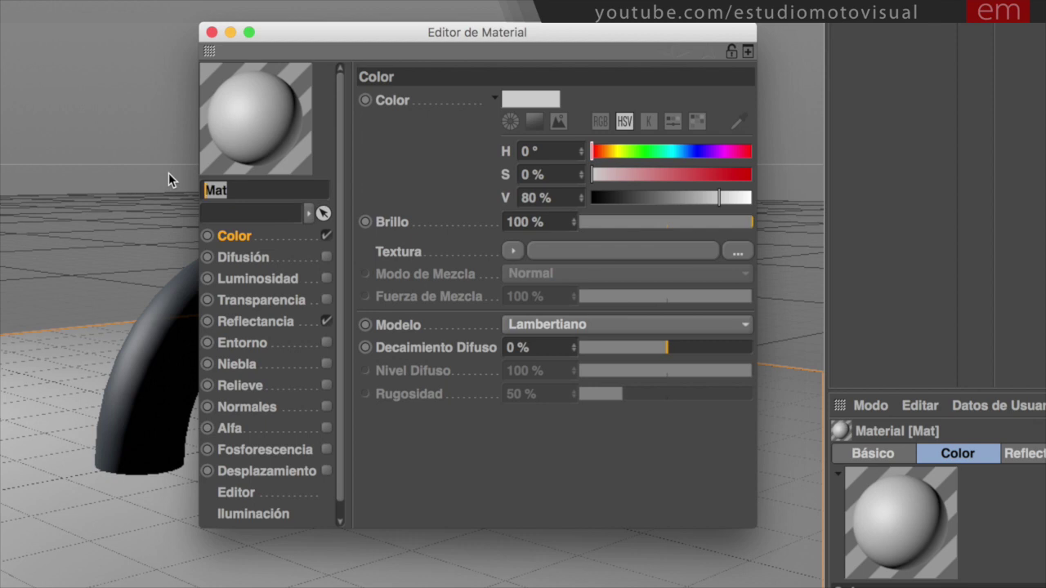
pyautogui.write('Fondo')
pyautogui.press('Return')
# Load a Gradiente texture into the Fondo material's Color channel
pyautogui.click(168, 173)
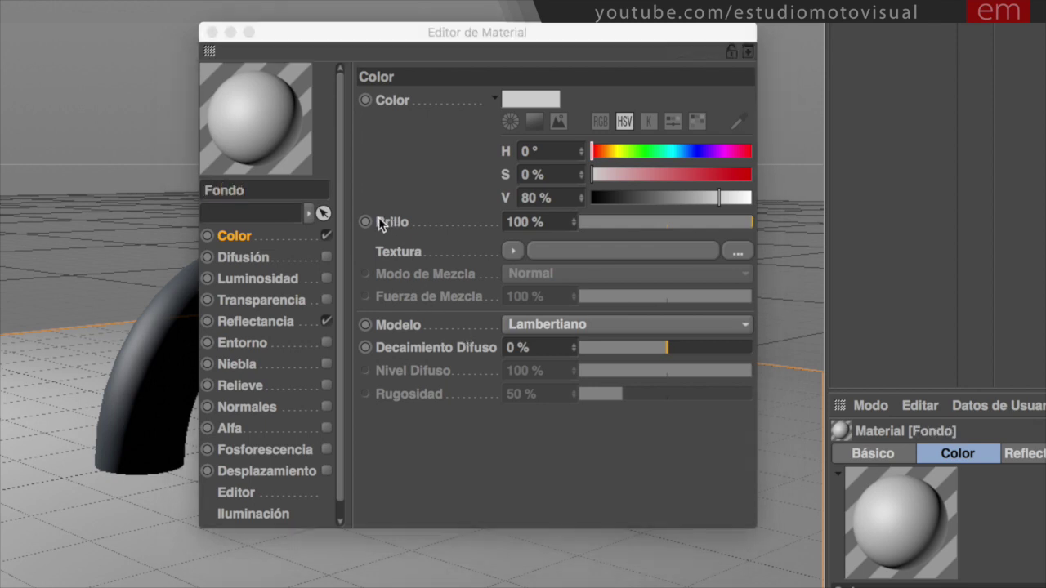
pyautogui.click(243, 237)
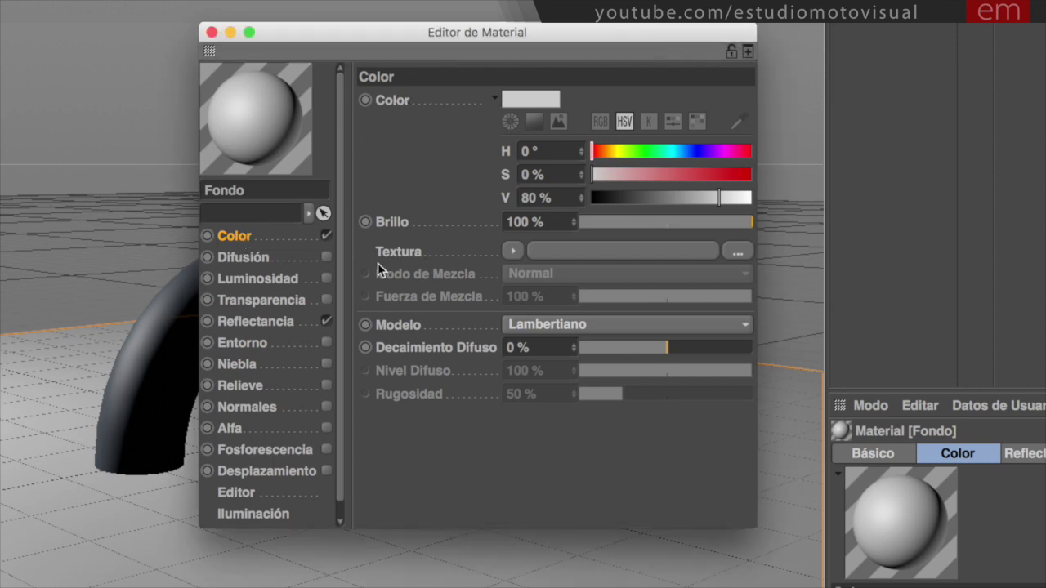
pyautogui.moveTo(754, 524); pyautogui.dragTo(821, 520)
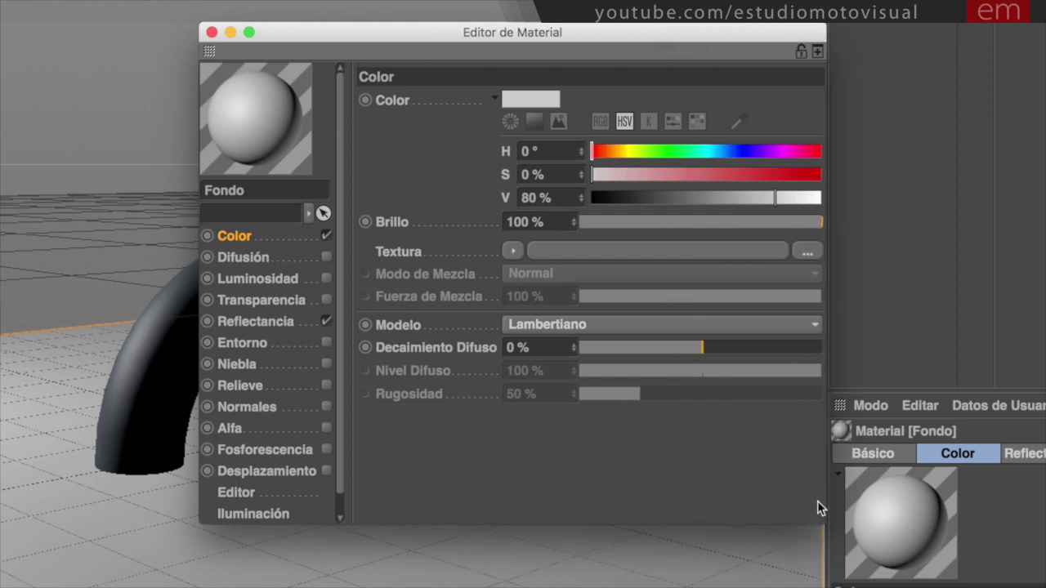
pyautogui.click(509, 250)
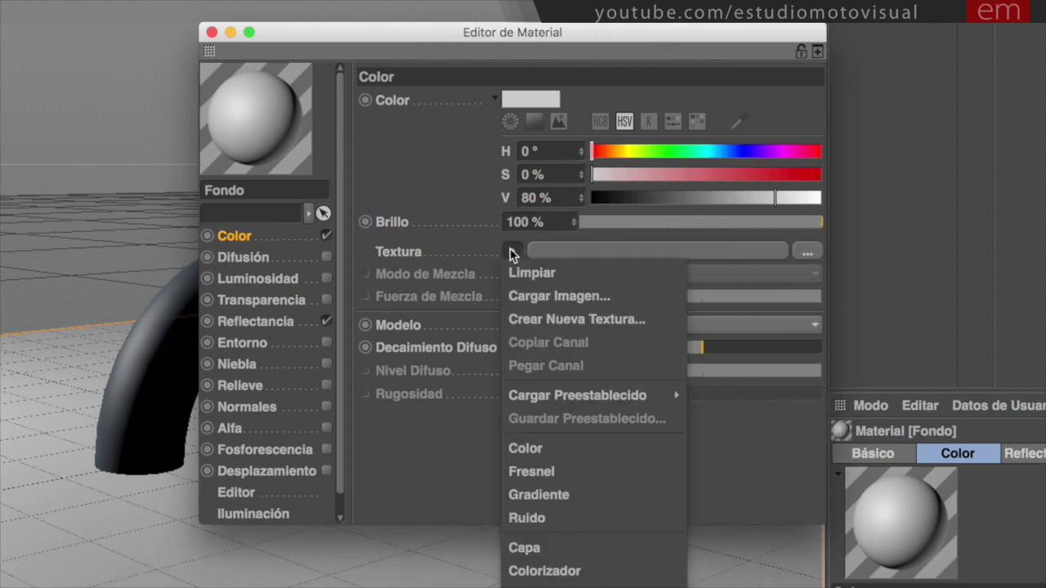
pyautogui.click(605, 495)
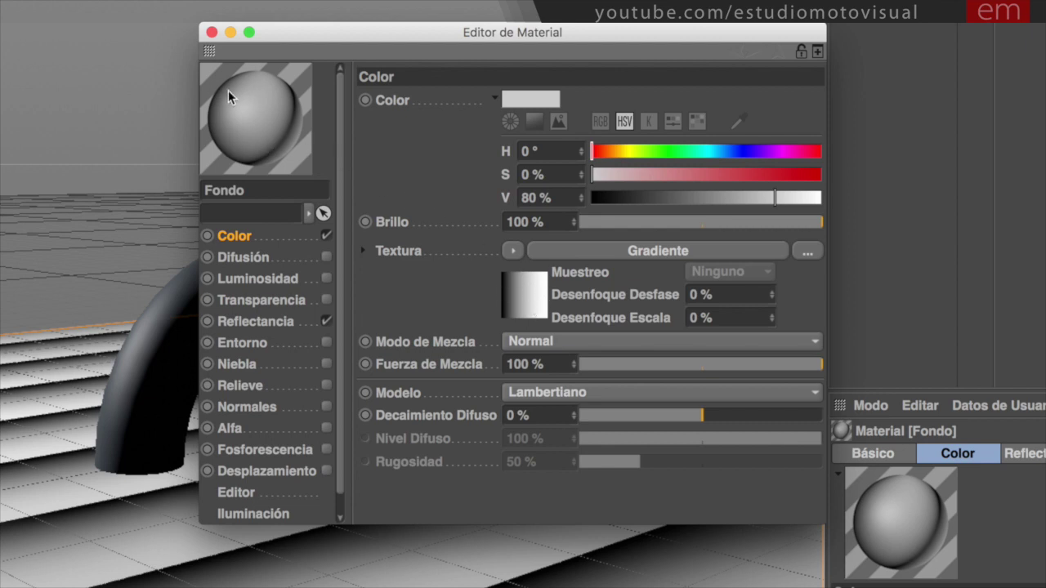
pyautogui.moveTo(302, 41); pyautogui.dragTo(695, 45)
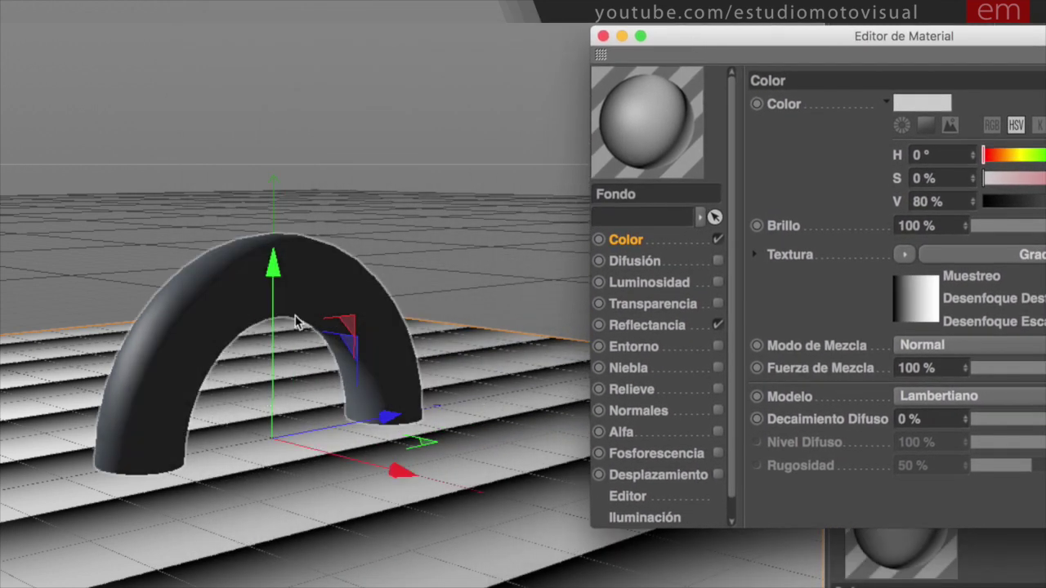
pyautogui.moveTo(732, 45); pyautogui.dragTo(726, 28)
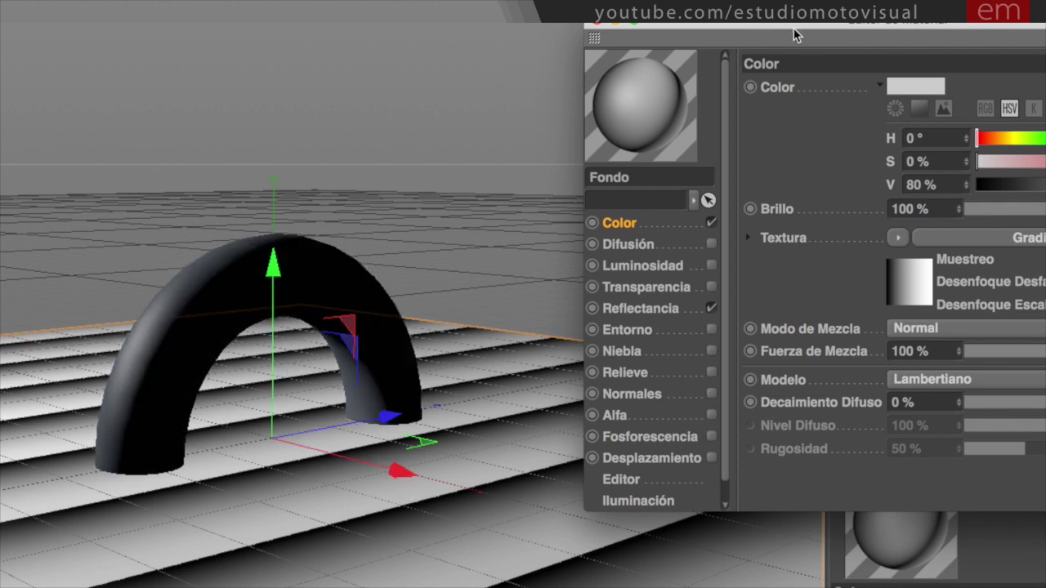
pyautogui.moveTo(804, 26); pyautogui.dragTo(434, 45)
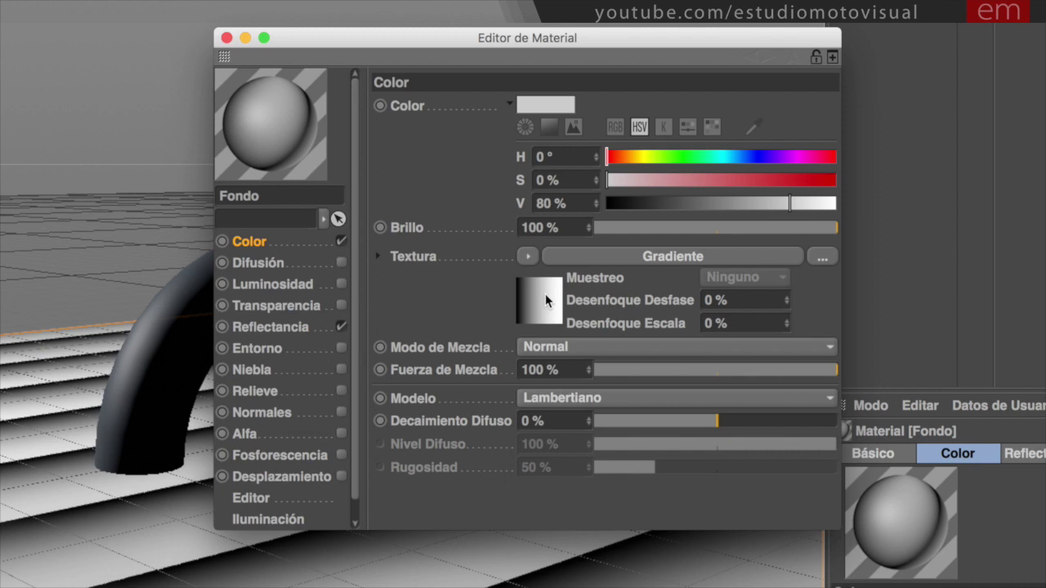
# Set the Gradiente shader's Tipo to 2D - Circular
pyautogui.click(666, 260)
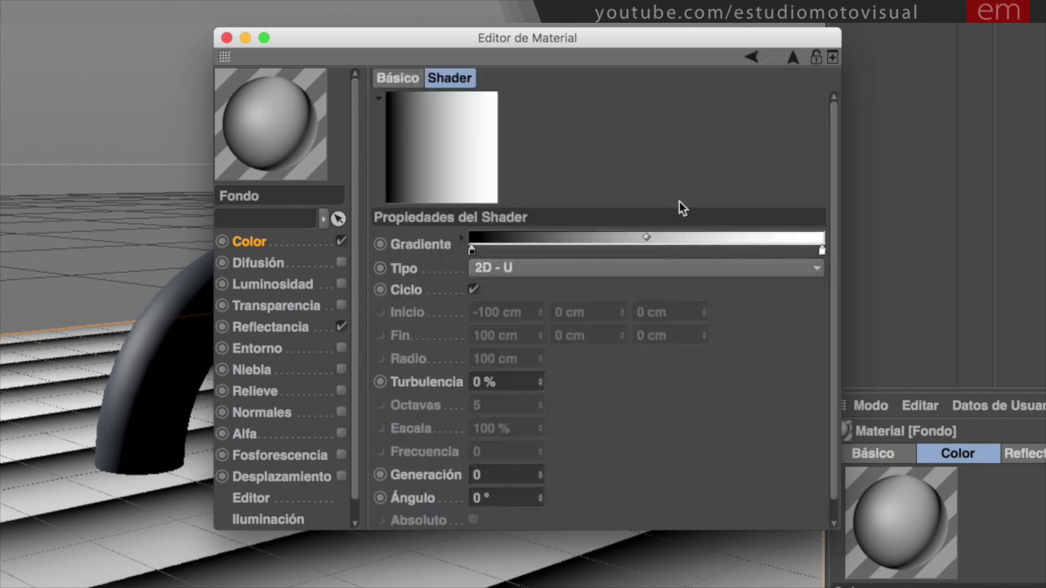
pyautogui.moveTo(708, 40); pyautogui.dragTo(652, 26)
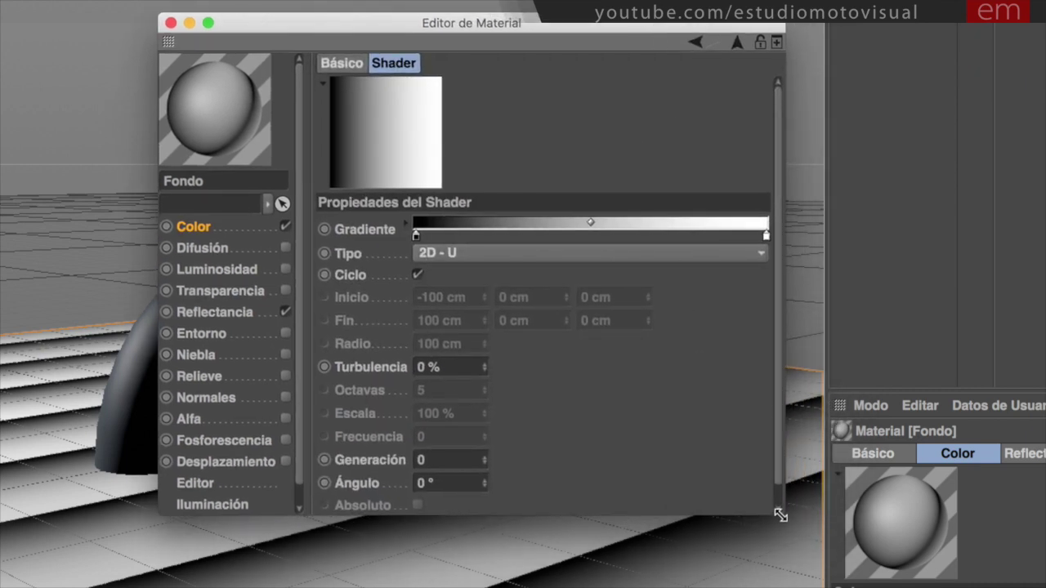
pyautogui.moveTo(779, 520); pyautogui.dragTo(814, 563)
pyautogui.click(344, 66)
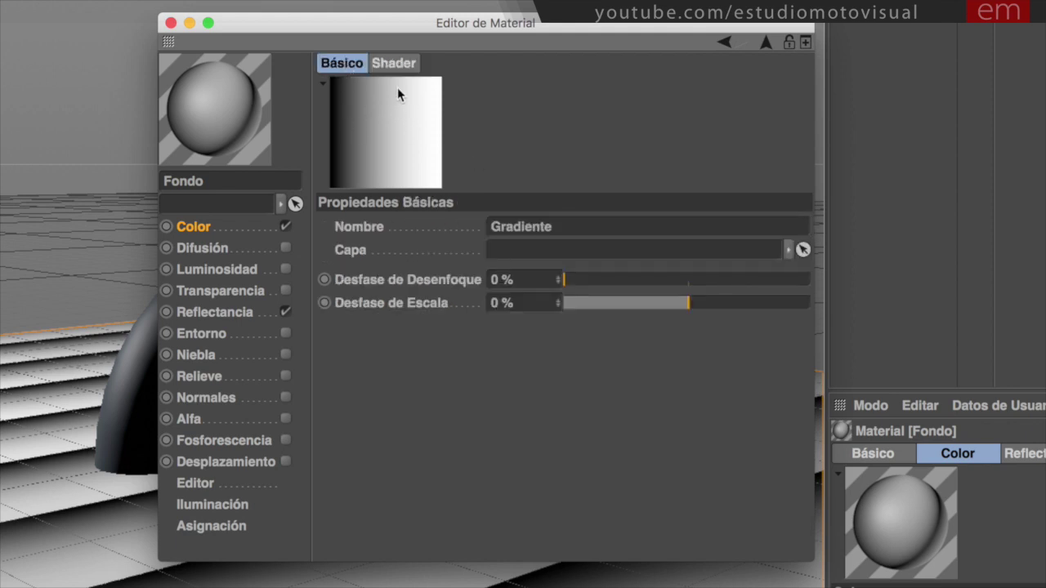
pyautogui.click(398, 64)
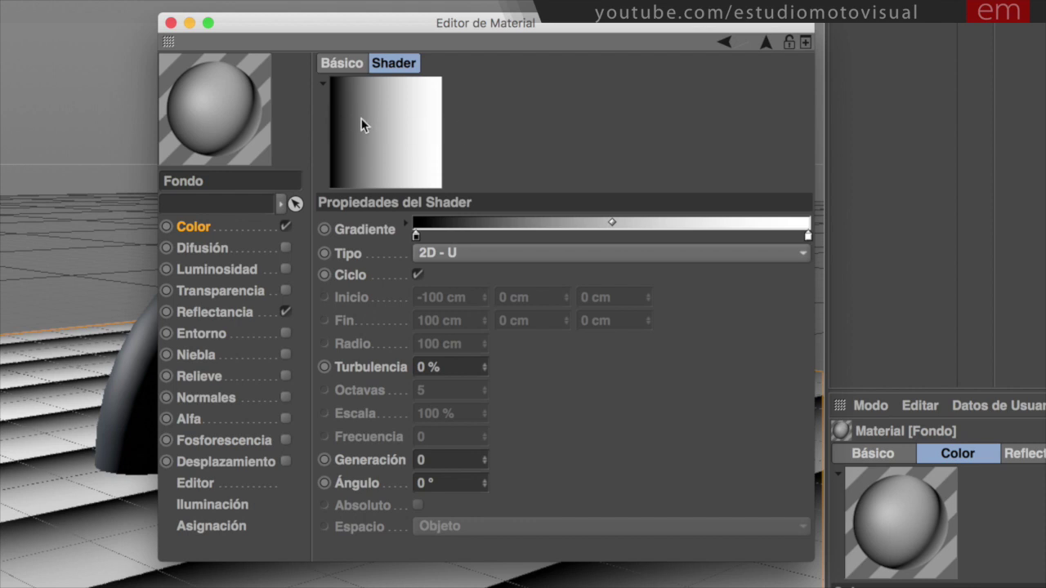
pyautogui.click(439, 254)
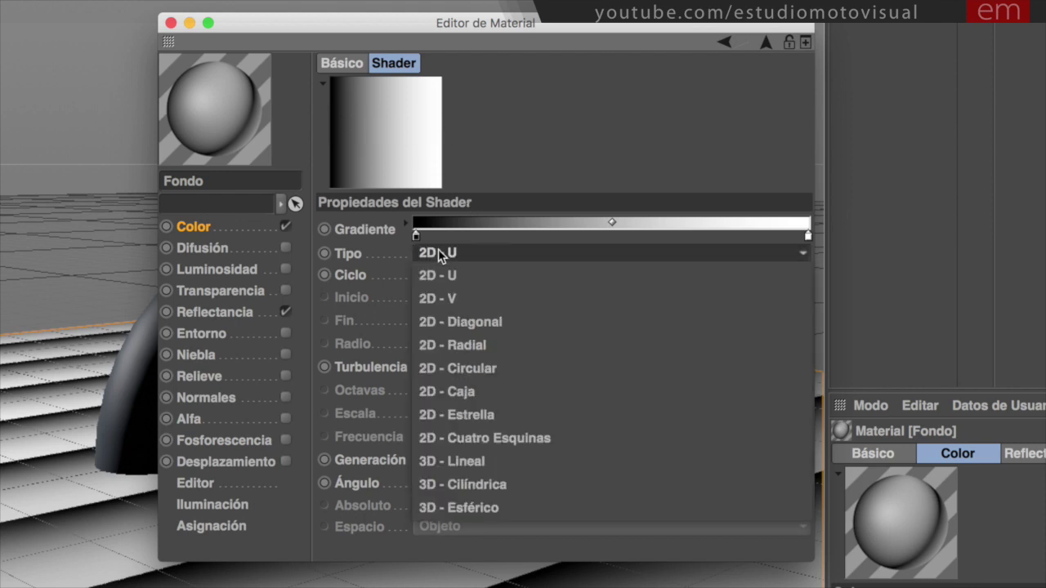
pyautogui.click(363, 256)
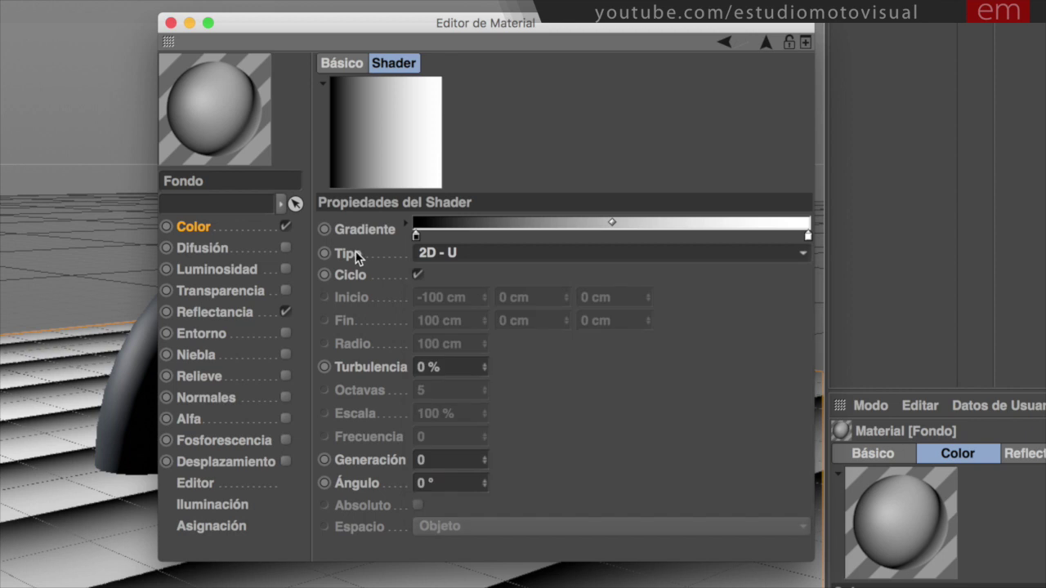
pyautogui.click(444, 254)
pyautogui.click(457, 299)
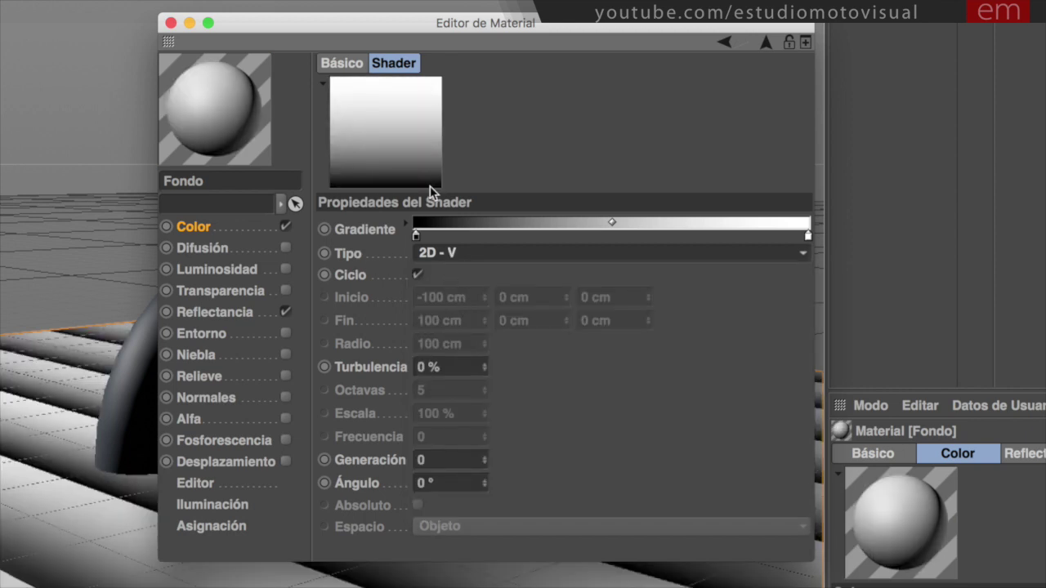
pyautogui.click(473, 254)
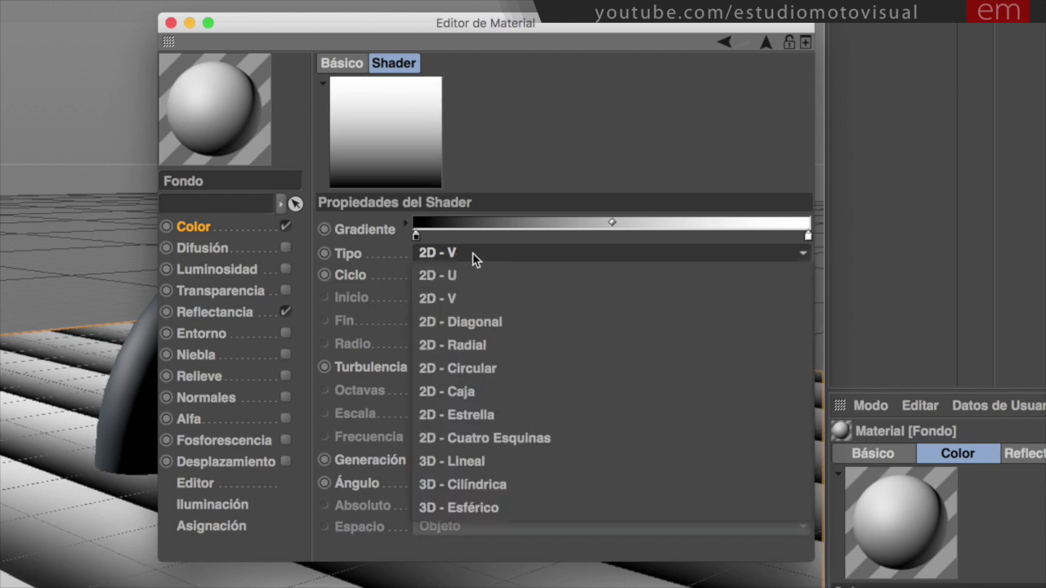
pyautogui.click(486, 368)
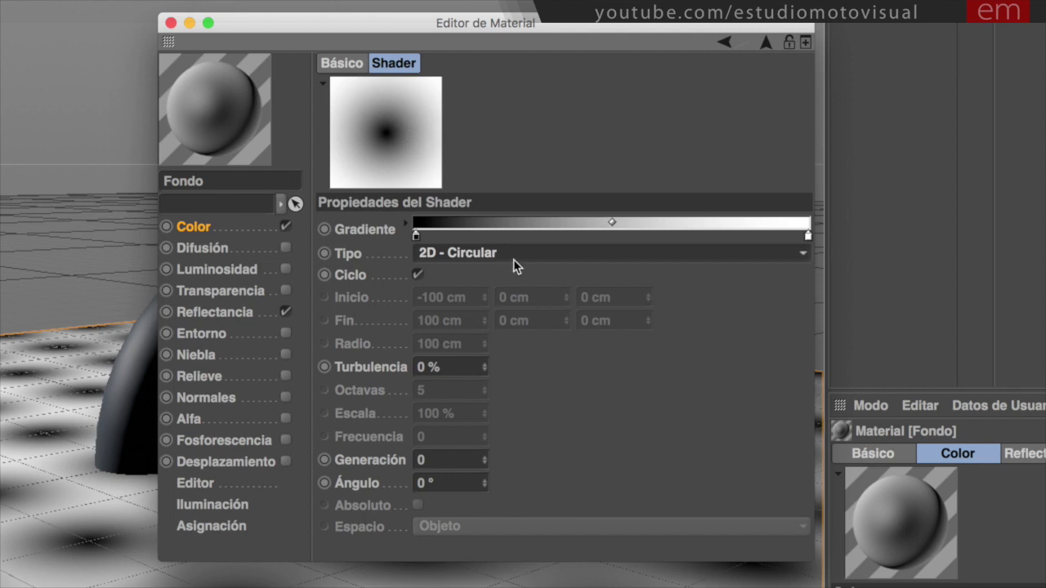
# Make the gradient's left stop a bright orange at about 91% saturation
pyautogui.click(416, 236)
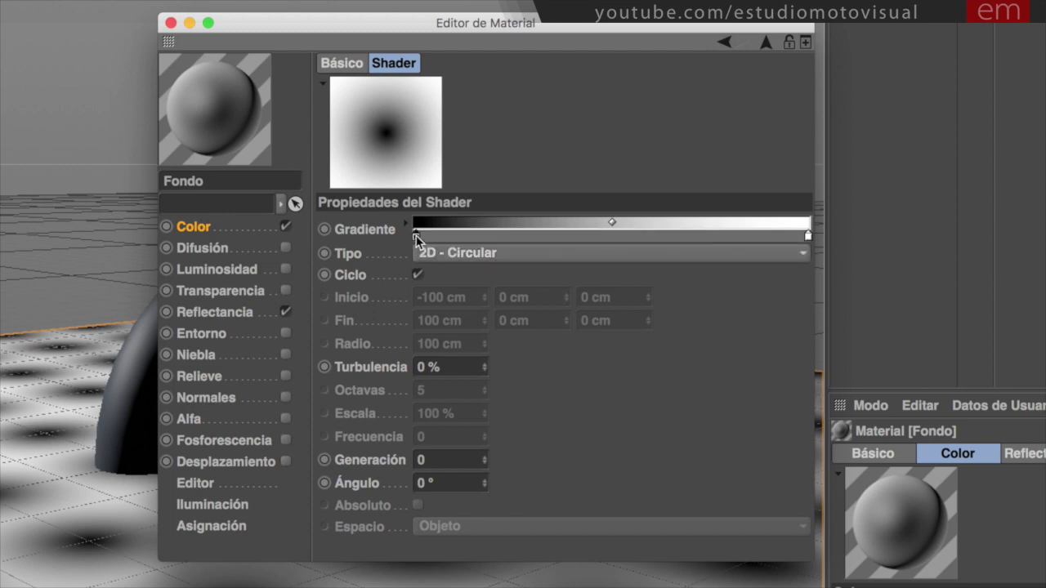
pyautogui.doubleClick(416, 237)
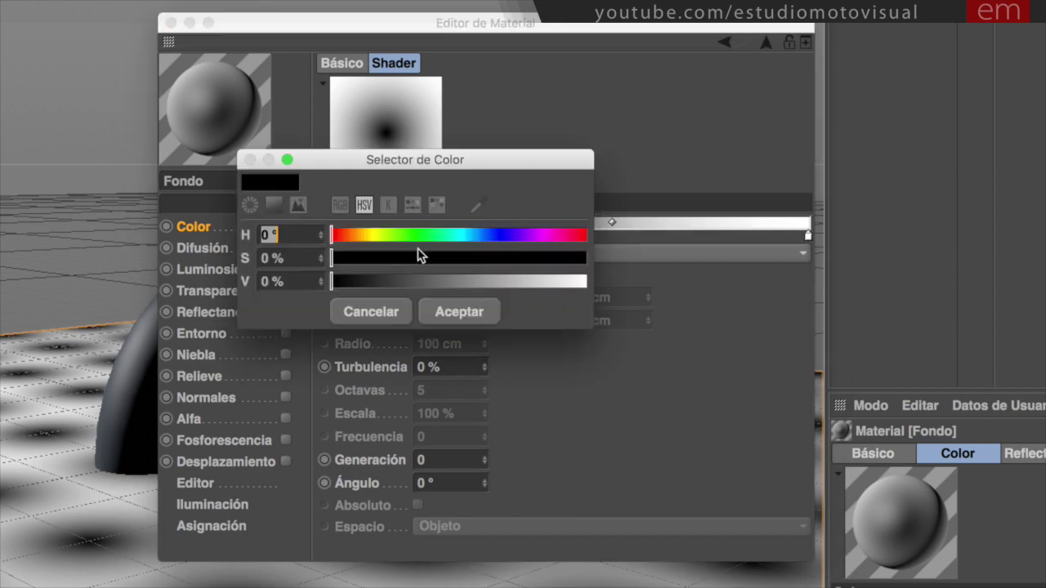
pyautogui.moveTo(518, 175)
pyautogui.mouseDown()
pyautogui.moveTo(625, 178)
pyautogui.moveTo(732, 131)
pyautogui.mouseUp()
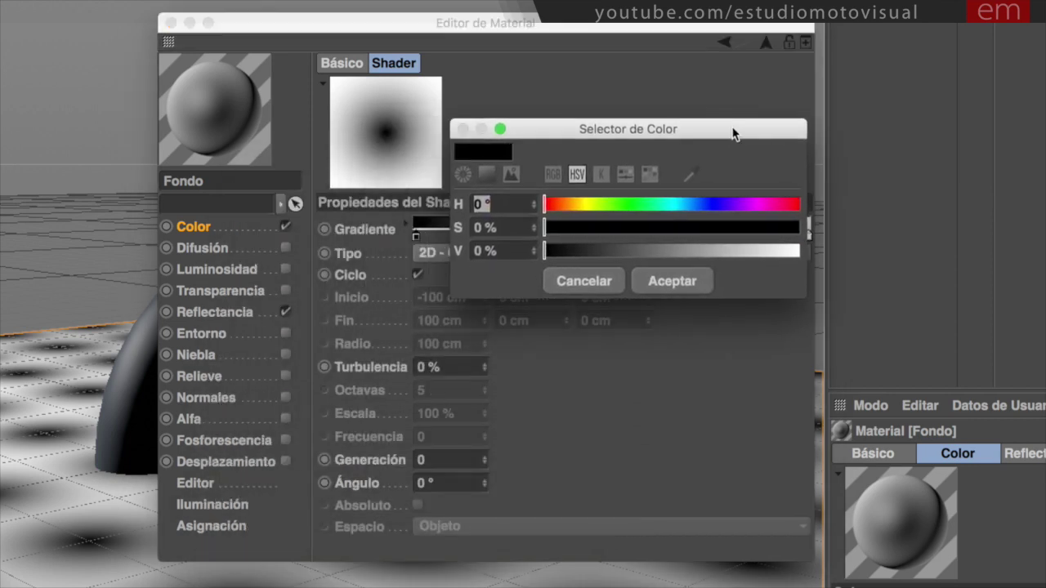
pyautogui.click(560, 201)
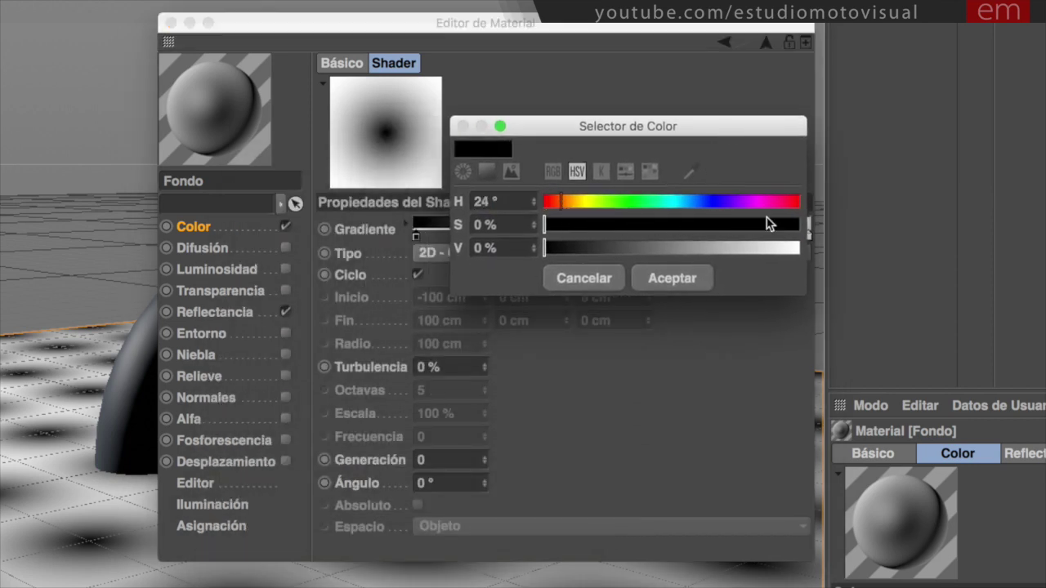
pyautogui.moveTo(766, 223); pyautogui.dragTo(801, 225)
pyautogui.click(771, 248)
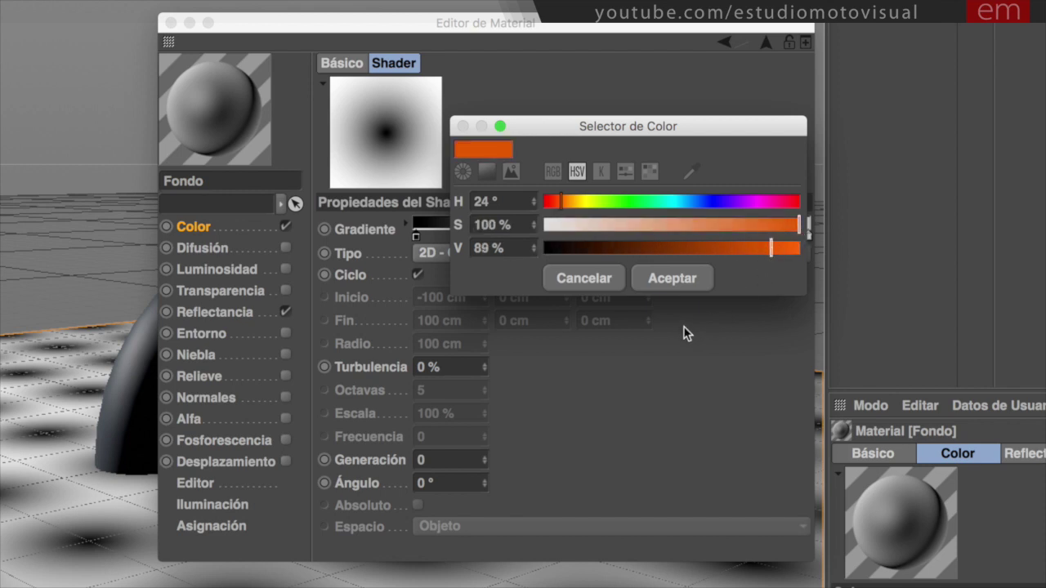
pyautogui.moveTo(785, 228); pyautogui.dragTo(774, 226)
pyautogui.click(681, 282)
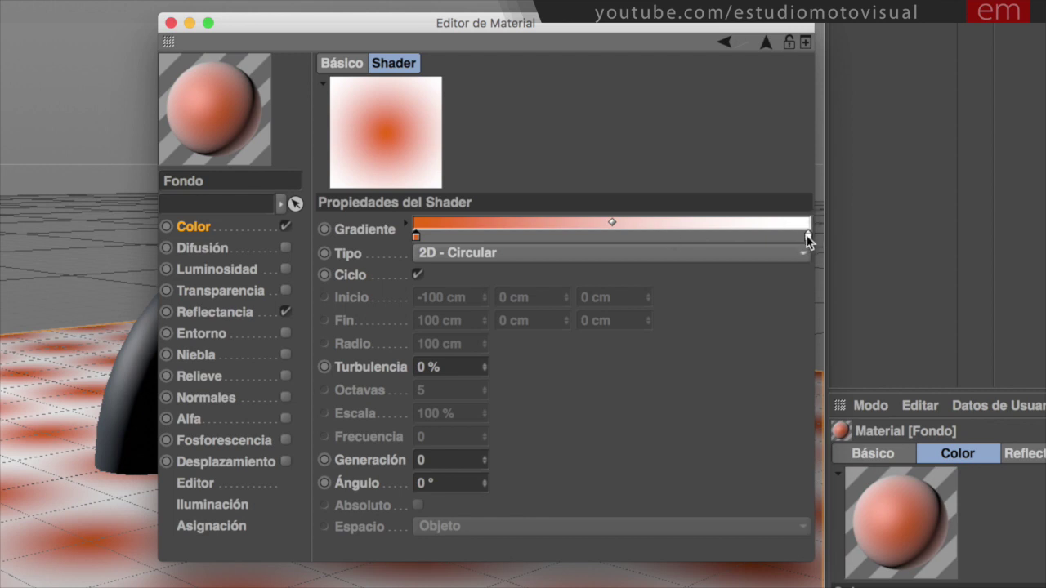
# Replace the white right stop with a darker orange at about 65% brightness
pyautogui.moveTo(809, 237); pyautogui.dragTo(790, 301)
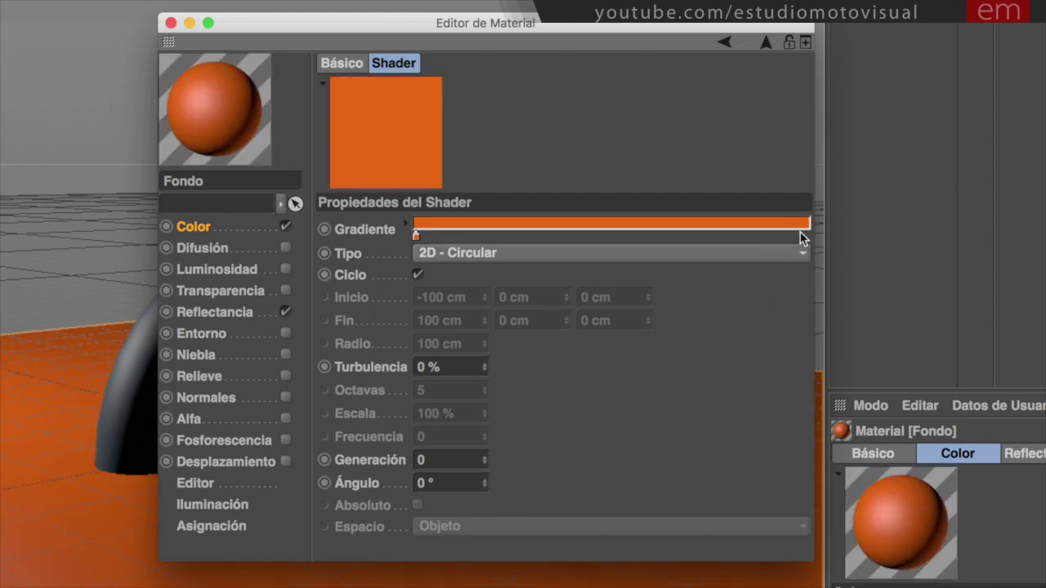
pyautogui.click(802, 236)
pyautogui.doubleClick(802, 237)
pyautogui.moveTo(822, 157); pyautogui.dragTo(676, 205)
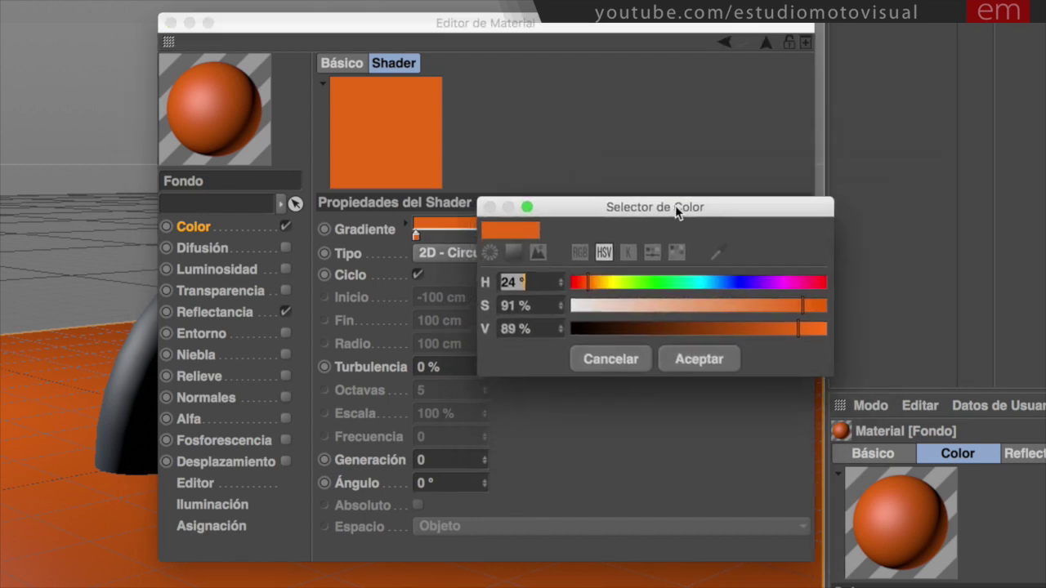
pyautogui.moveTo(798, 329); pyautogui.dragTo(737, 330)
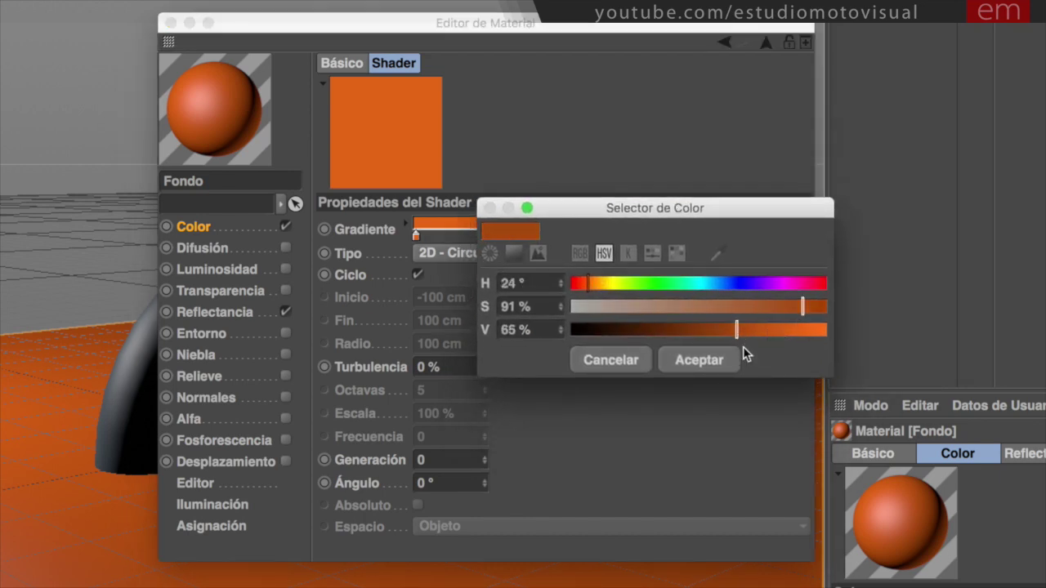
pyautogui.click(702, 360)
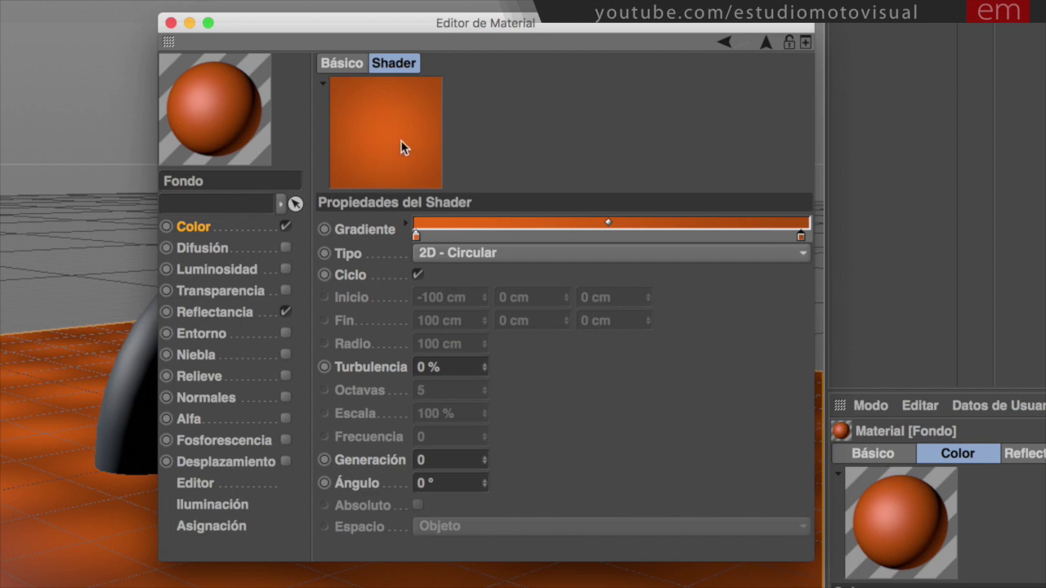
pyautogui.click(171, 23)
# Close the Material Editor and clear the render back to the editor view
pyautogui.click(170, 23)
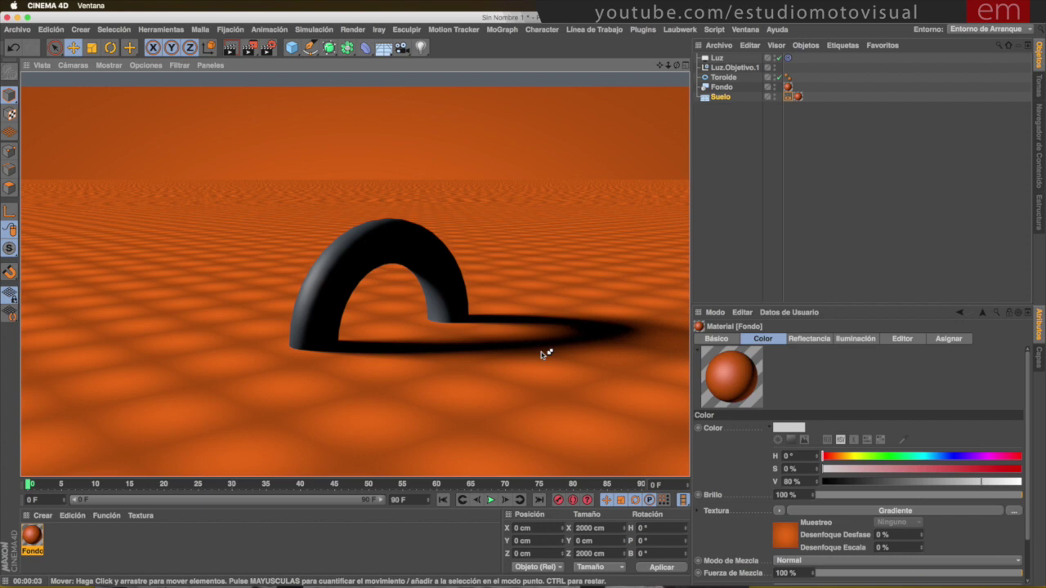
pyautogui.click(686, 65)
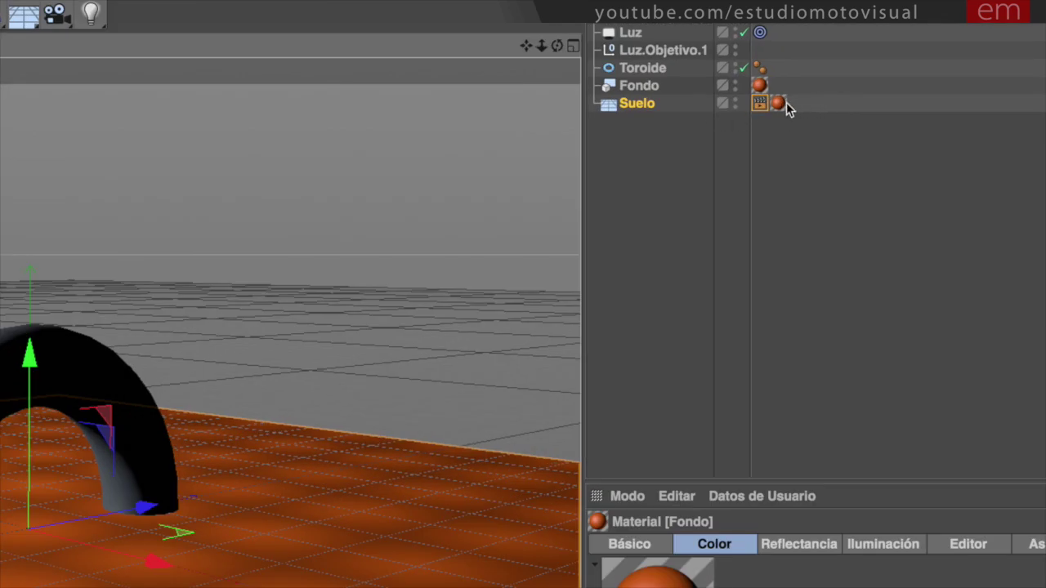
# Change the Suelo texture tag's Proyección from Plana to Frontal
pyautogui.click(778, 104)
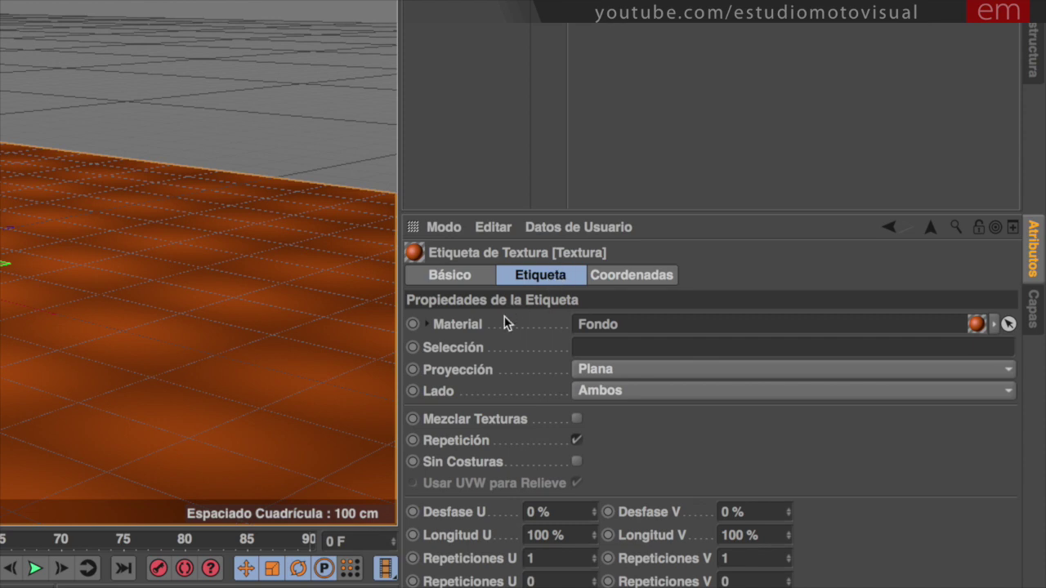
pyautogui.click(472, 368)
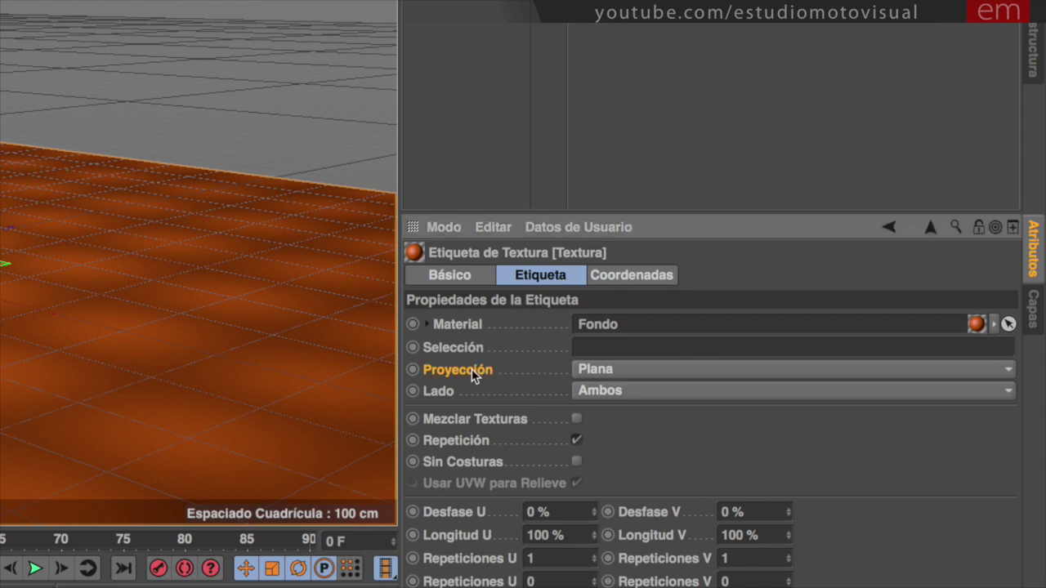
pyautogui.click(600, 370)
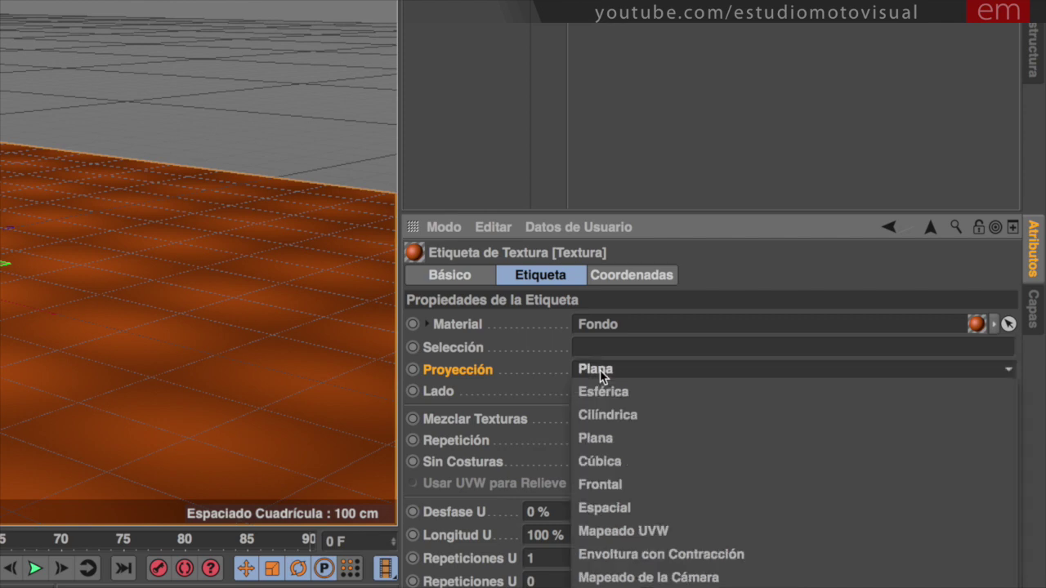
pyautogui.click(653, 489)
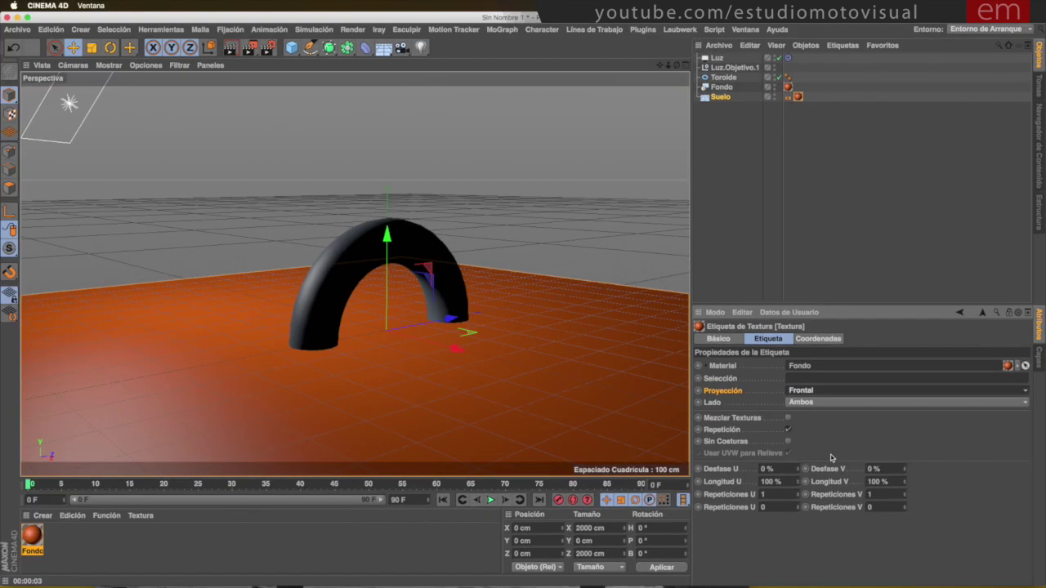
# Test-render the torus over the orange floor from several angles, then select Toroide
pyautogui.hotkey('ctrl', 'r')
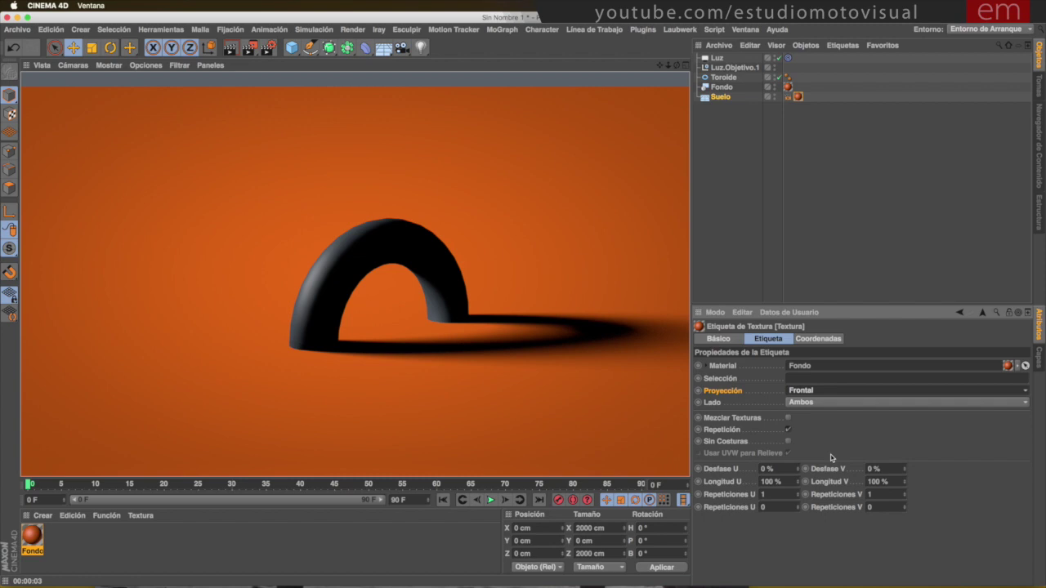
pyautogui.click(455, 266)
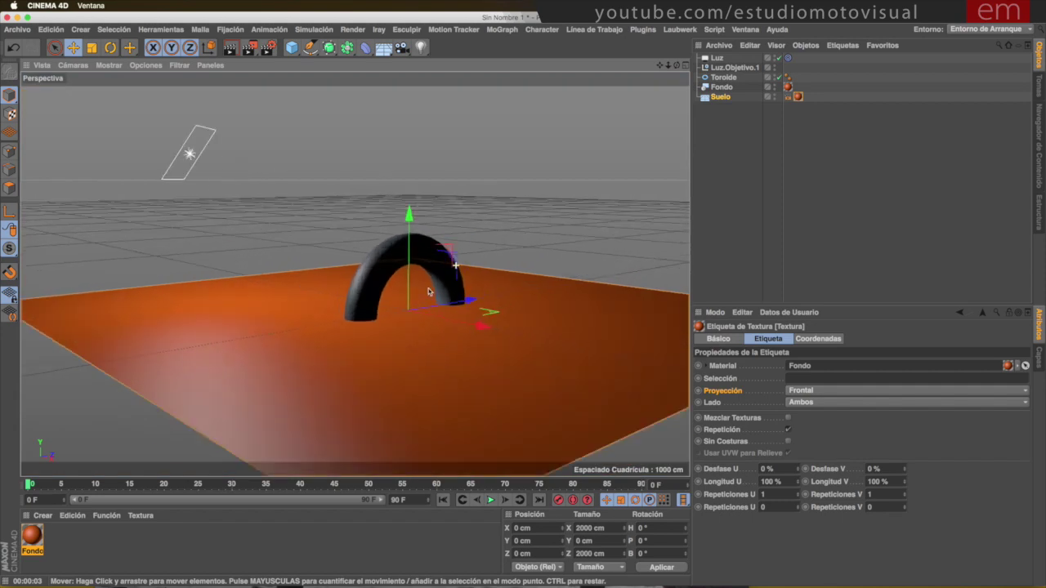
pyautogui.moveTo(428, 292)
pyautogui.keyDown('alt'); pyautogui.mouseDown()
pyautogui.moveTo(488, 268)
pyautogui.moveTo(549, 270)
pyautogui.mouseUp(); pyautogui.keyUp('alt')
pyautogui.scroll(5, 518, 262)
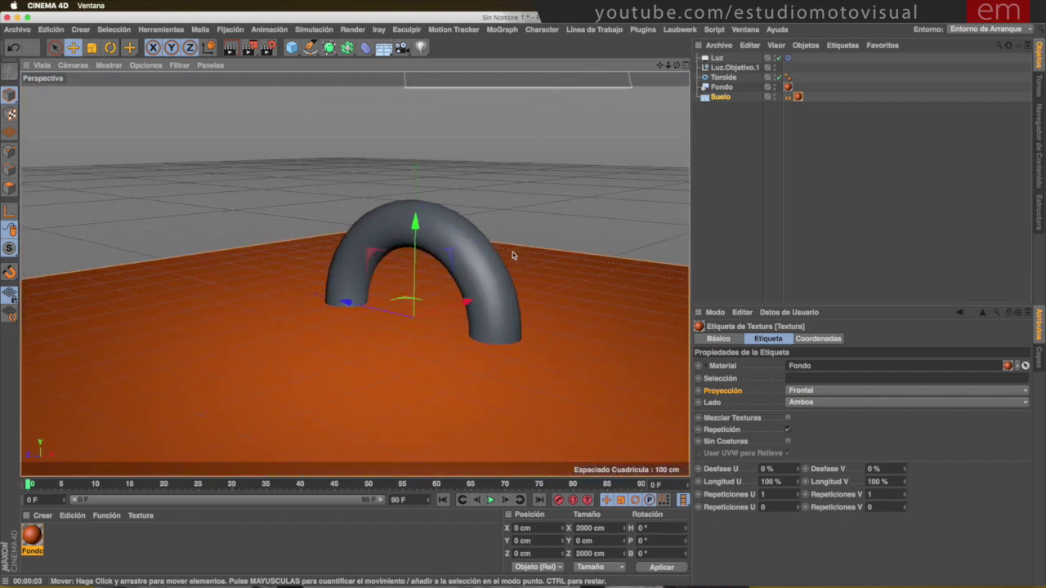
pyautogui.hotkey('ctrl', 'r')
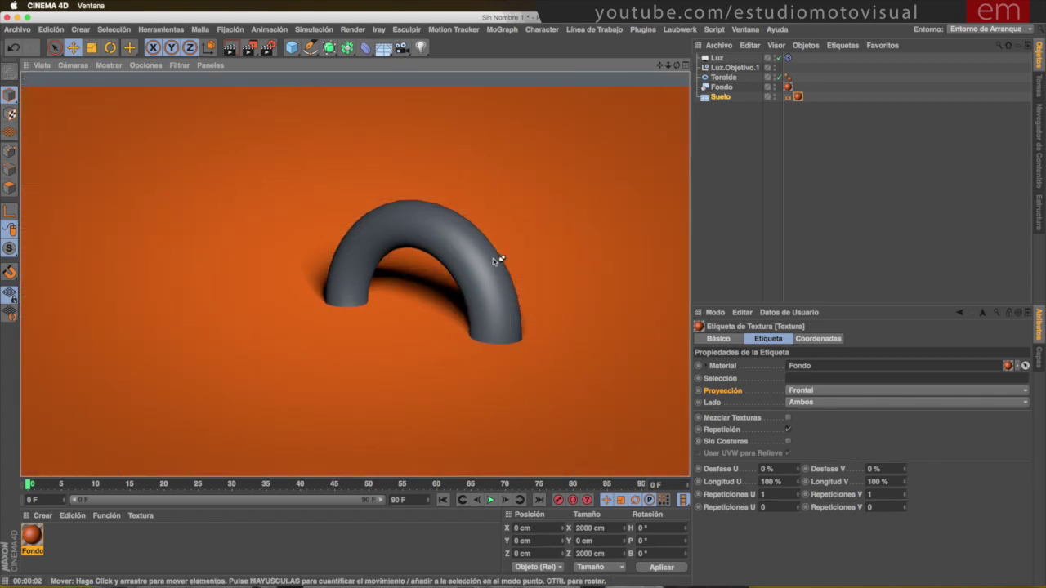
pyautogui.hotkey('ctrl', 'shift', 'z')
pyautogui.hotkey('ctrl', 'shift', 'z')
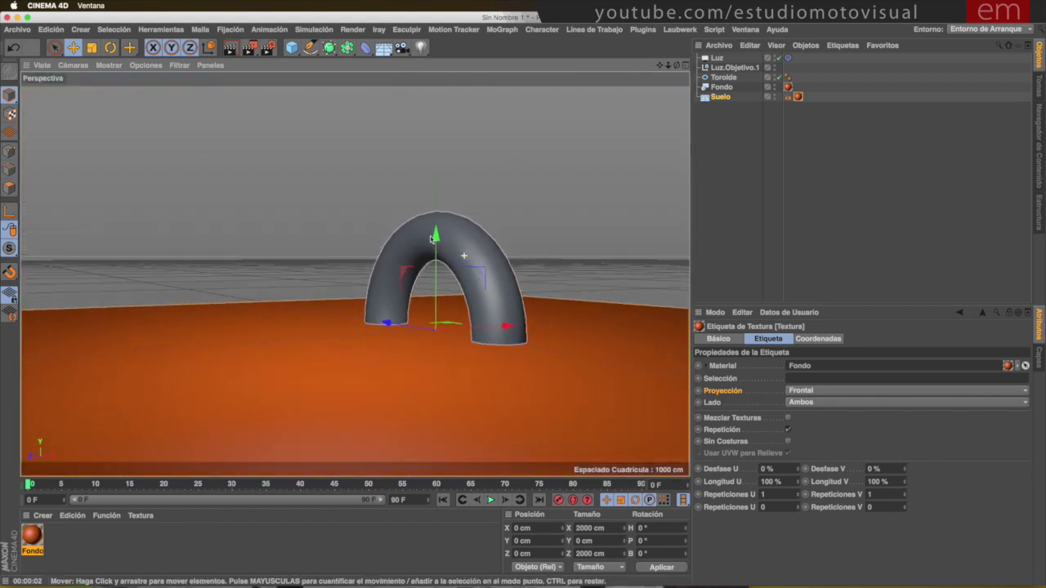
pyautogui.hotkey('ctrl', 'shift', 'z')
pyautogui.hotkey('ctrl', 'r')
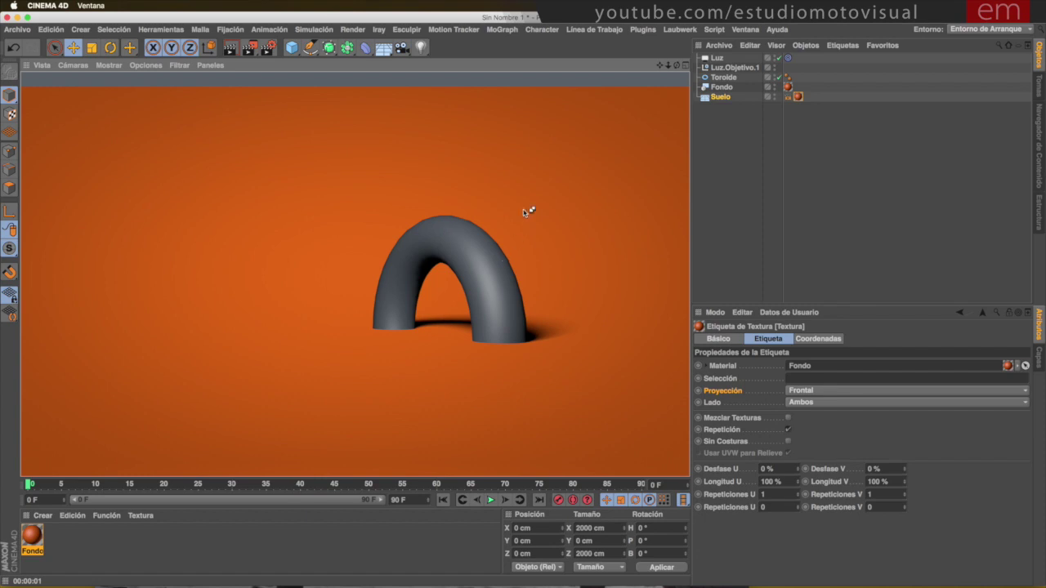
pyautogui.moveTo(491, 262)
pyautogui.keyDown('alt'); pyautogui.mouseDown()
pyautogui.moveTo(334, 297)
pyautogui.moveTo(549, 259)
pyautogui.moveTo(428, 240)
pyautogui.moveTo(502, 259)
pyautogui.mouseUp(); pyautogui.keyUp('alt')
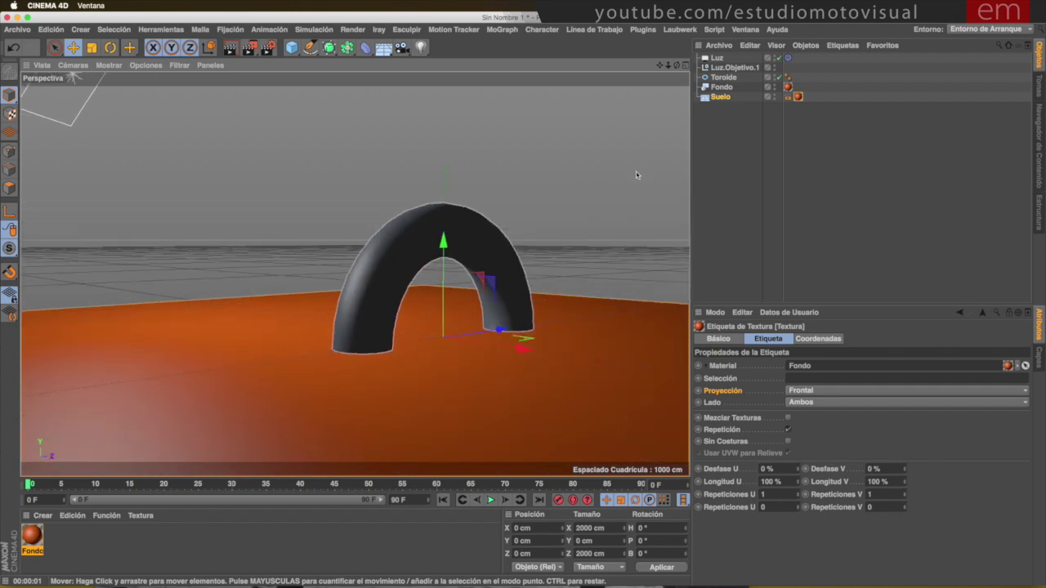
pyautogui.click(723, 78)
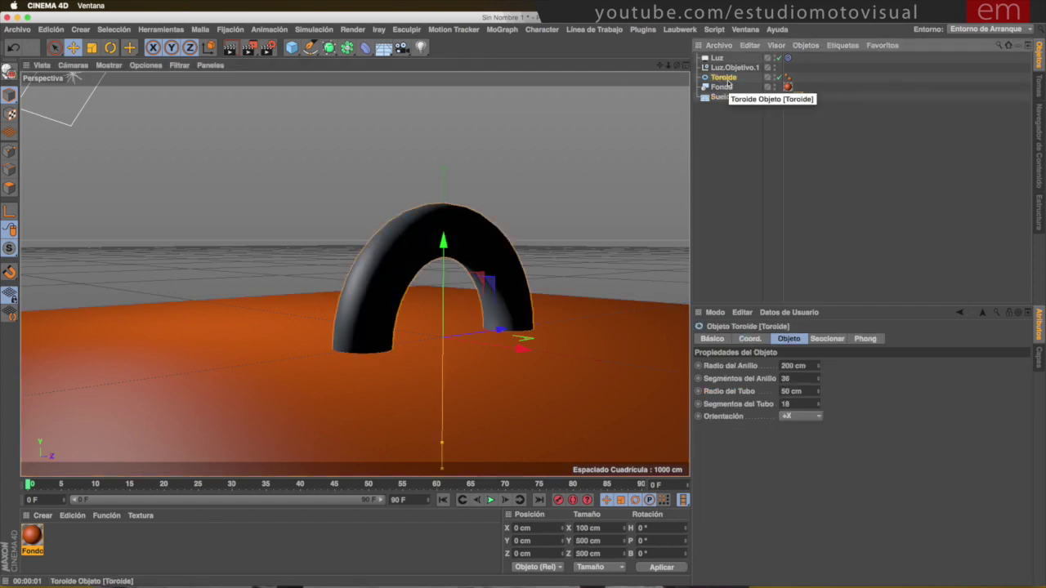
# Delete the torus and open the Fondo material in the Material Editor
pyautogui.press('Delete')
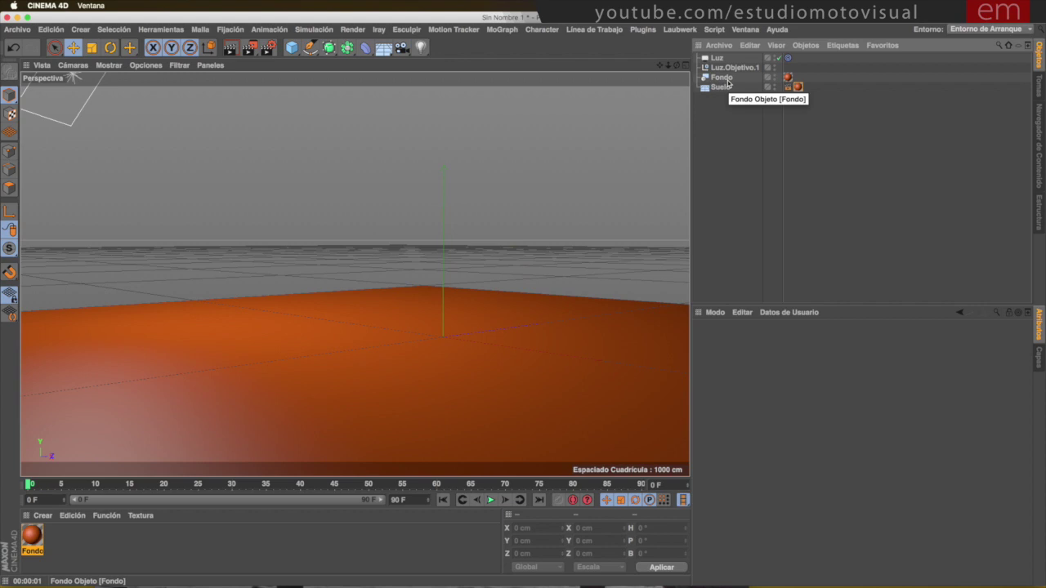
pyautogui.moveTo(481, 293)
pyautogui.keyDown('alt'); pyautogui.mouseDown()
pyautogui.moveTo(483, 271)
pyautogui.moveTo(483, 286)
pyautogui.mouseUp(); pyautogui.keyUp('alt')
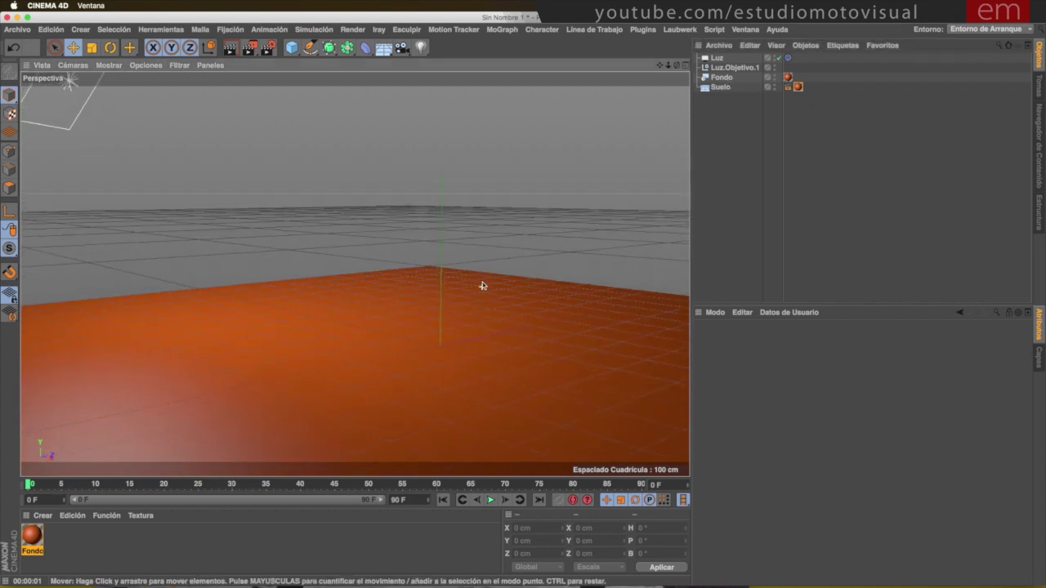
pyautogui.doubleClick(32, 535)
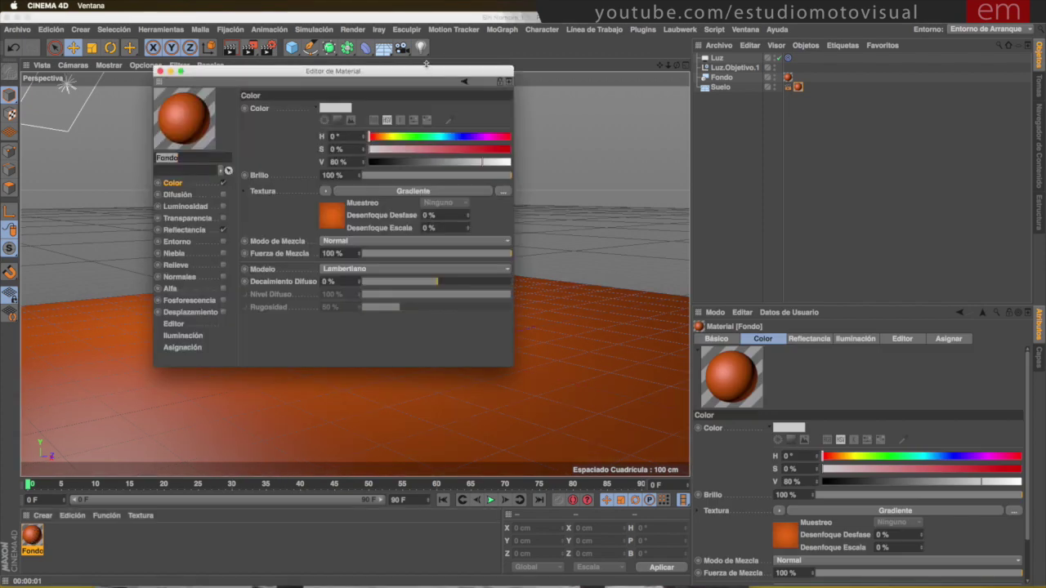
pyautogui.moveTo(427, 71); pyautogui.dragTo(586, 122)
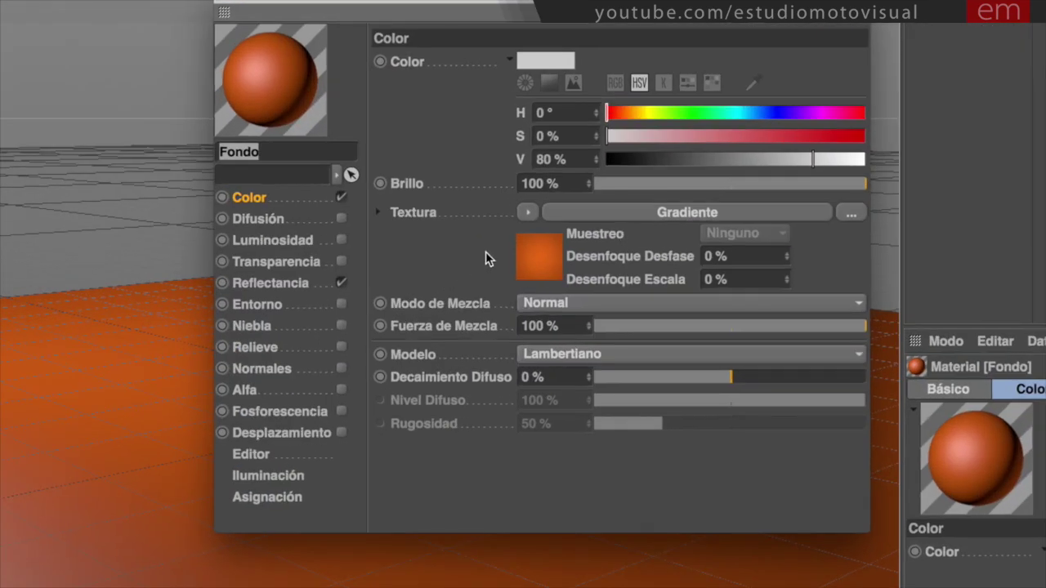
# Load museum.jpg as the Color texture without copying it into the project
pyautogui.click(485, 241)
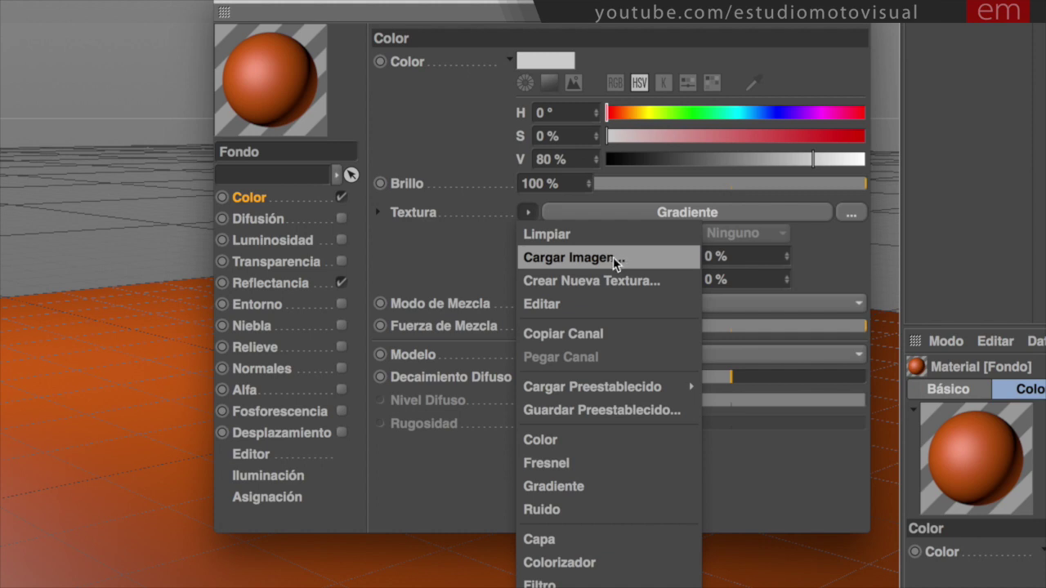
pyautogui.click(613, 256)
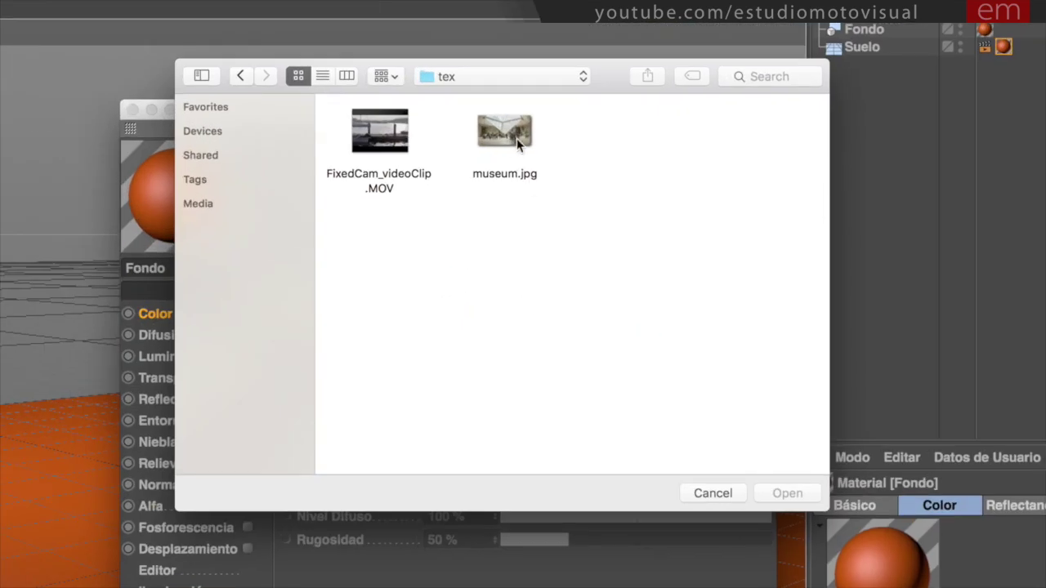
pyautogui.click(507, 131)
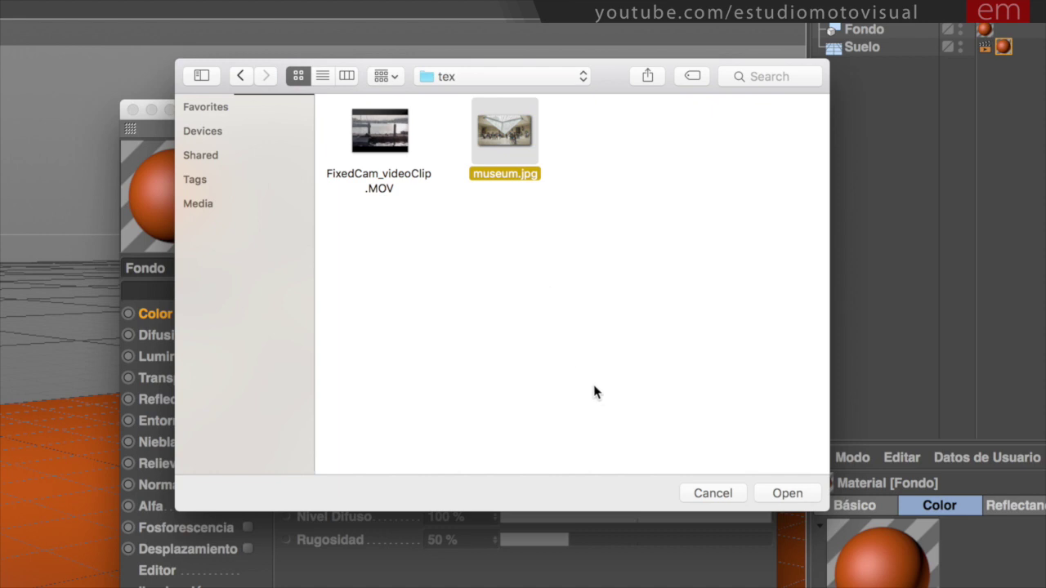
pyautogui.click(790, 493)
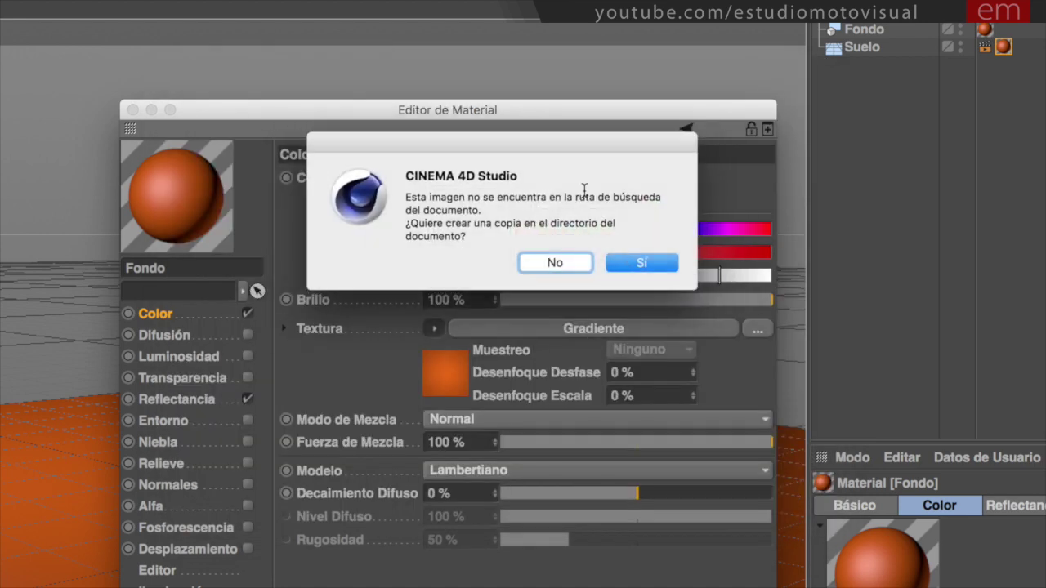
pyautogui.click(555, 262)
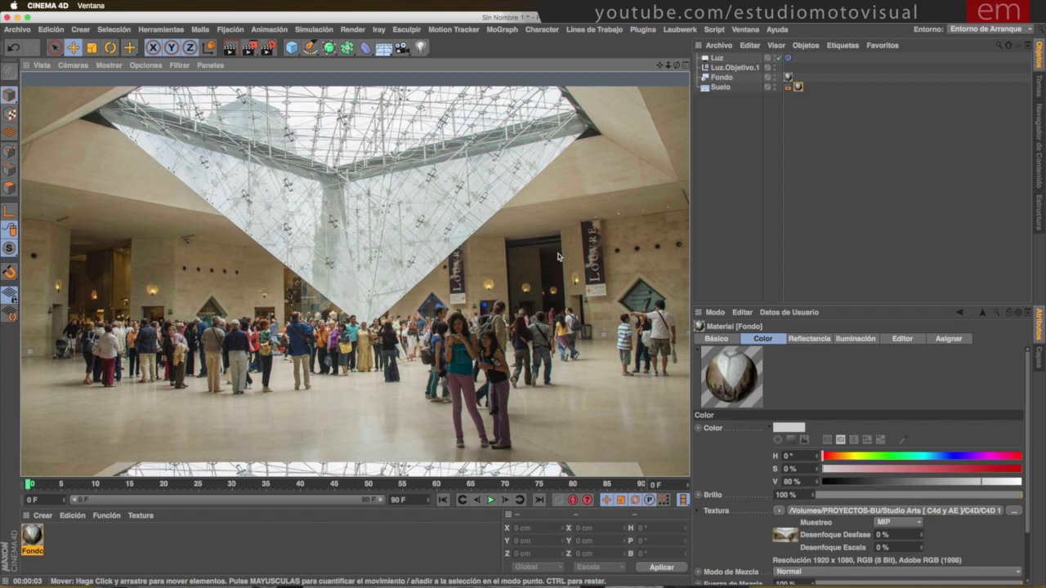
# Turn off Repetición on the Suelo texture tag and render the viewport to check the backdrop
pyautogui.click(799, 86)
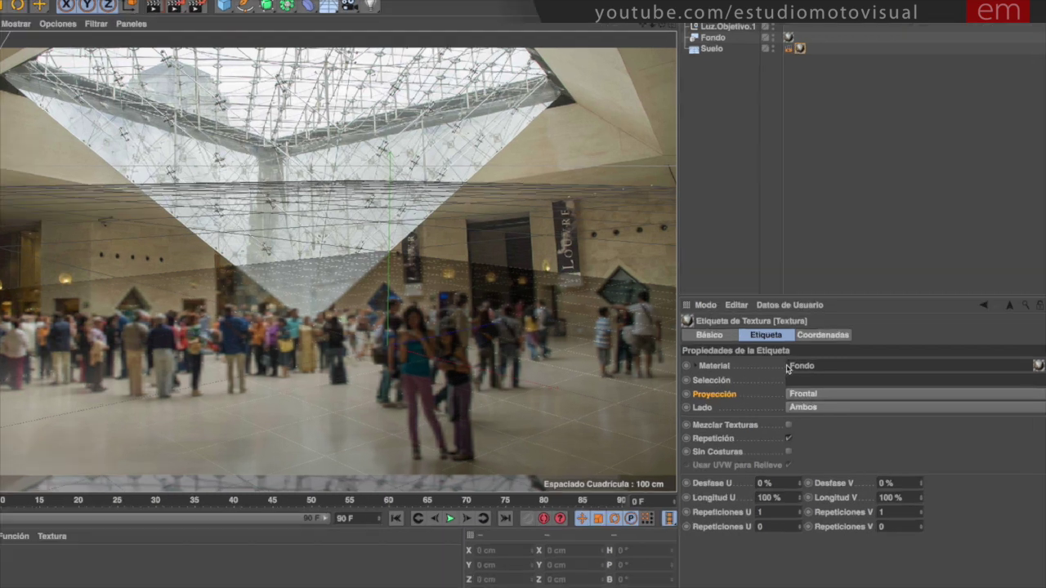
pyautogui.click(791, 482)
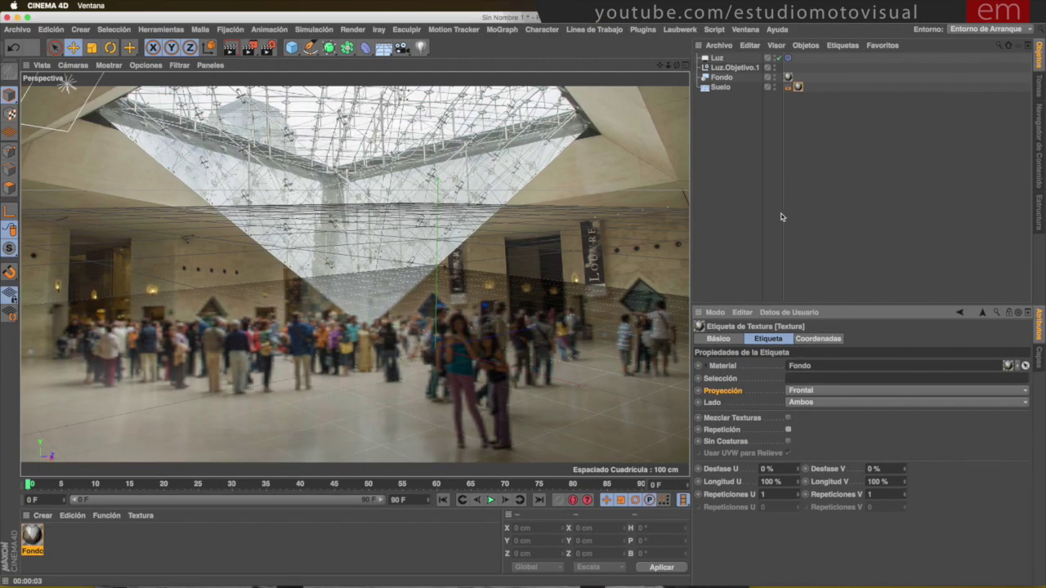
pyautogui.hotkey('ctrl', 'r')
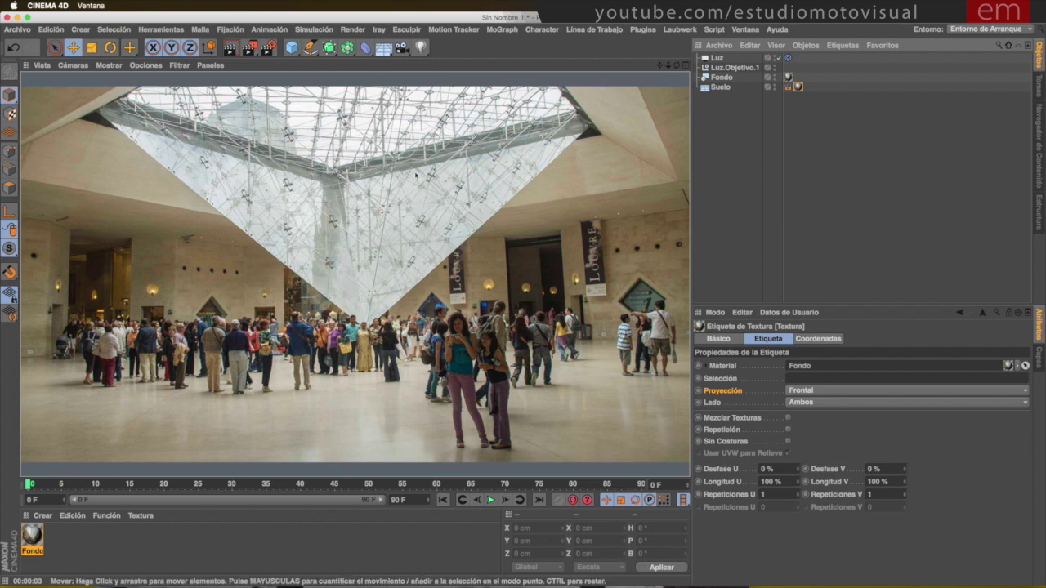
pyautogui.click(455, 266)
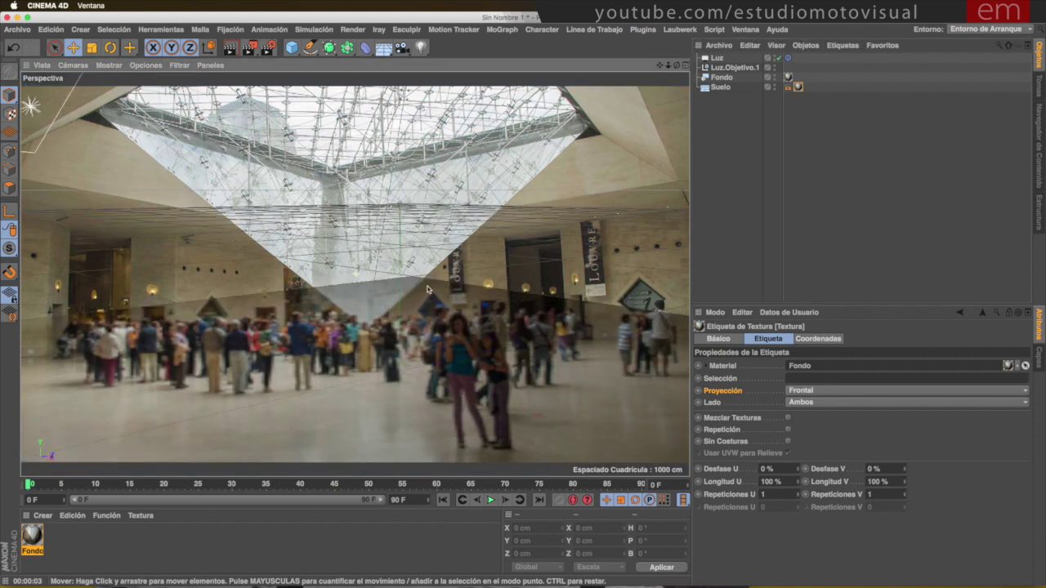
pyautogui.scroll(-3, 413, 356)
pyautogui.scroll(-3, 413, 356)
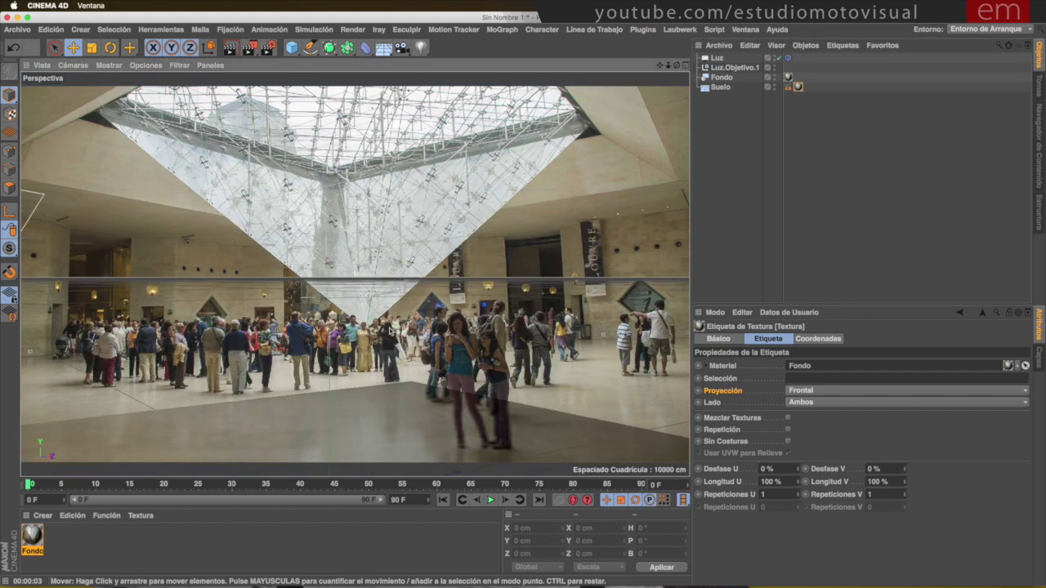
pyautogui.scroll(-2, 401, 334)
pyautogui.scroll(-2, 400, 333)
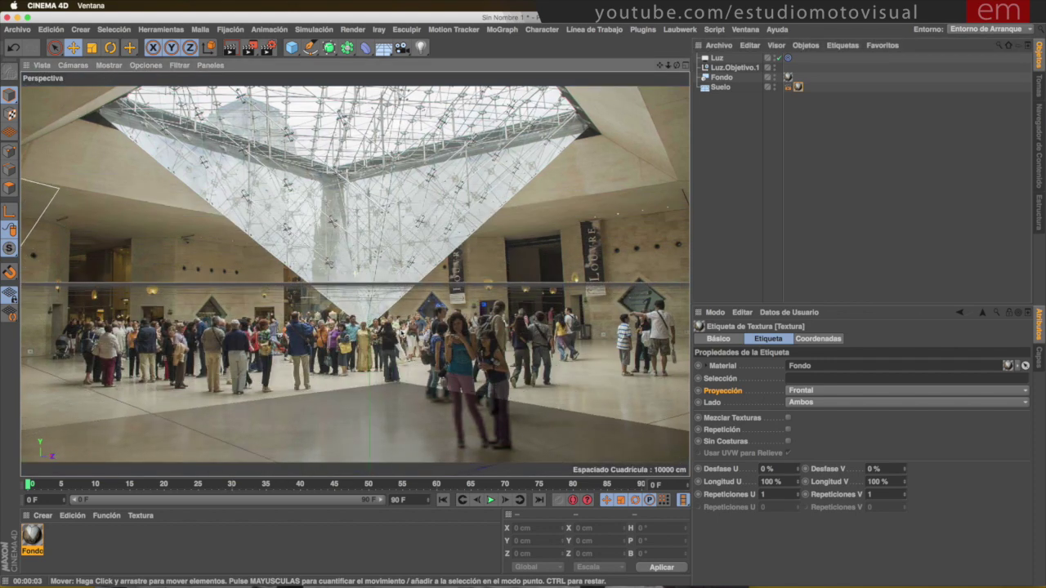
pyautogui.scroll(2, 390, 372)
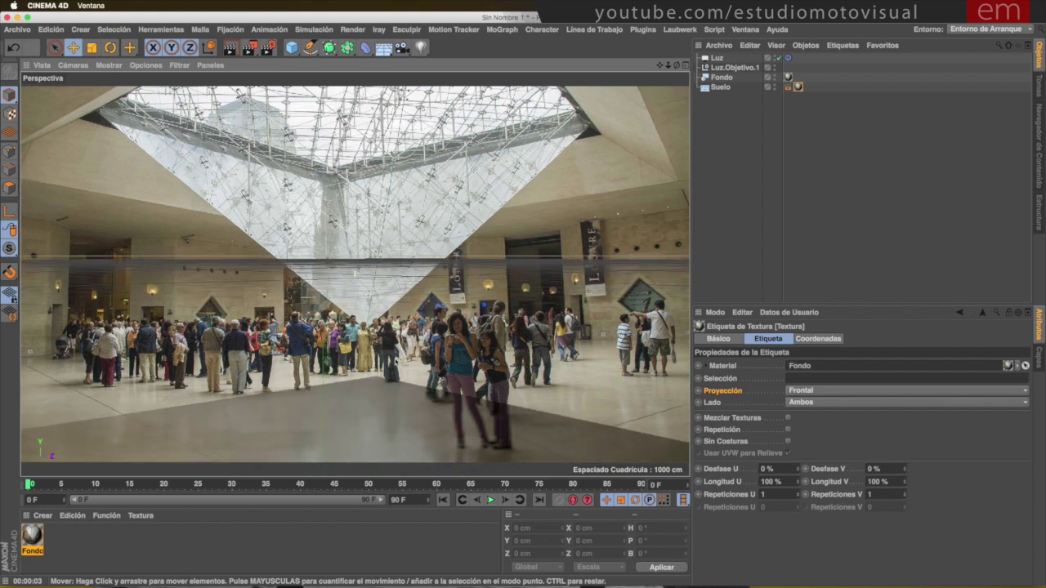
pyautogui.scroll(2, 390, 372)
pyautogui.scroll(-2, 394, 367)
pyautogui.scroll(-2, 401, 376)
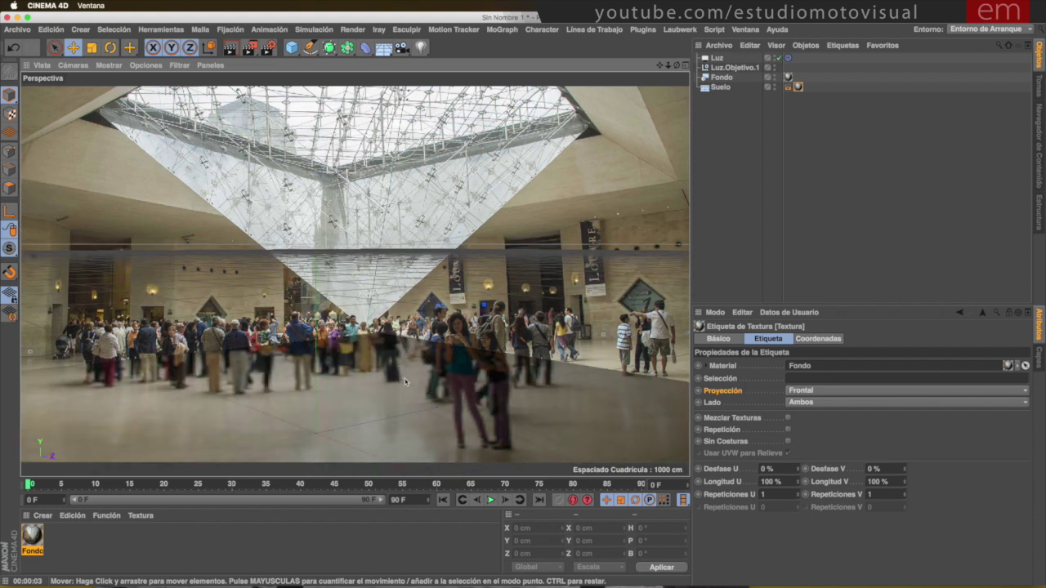
pyautogui.scroll(-2, 412, 381)
pyautogui.scroll(1, 411, 381)
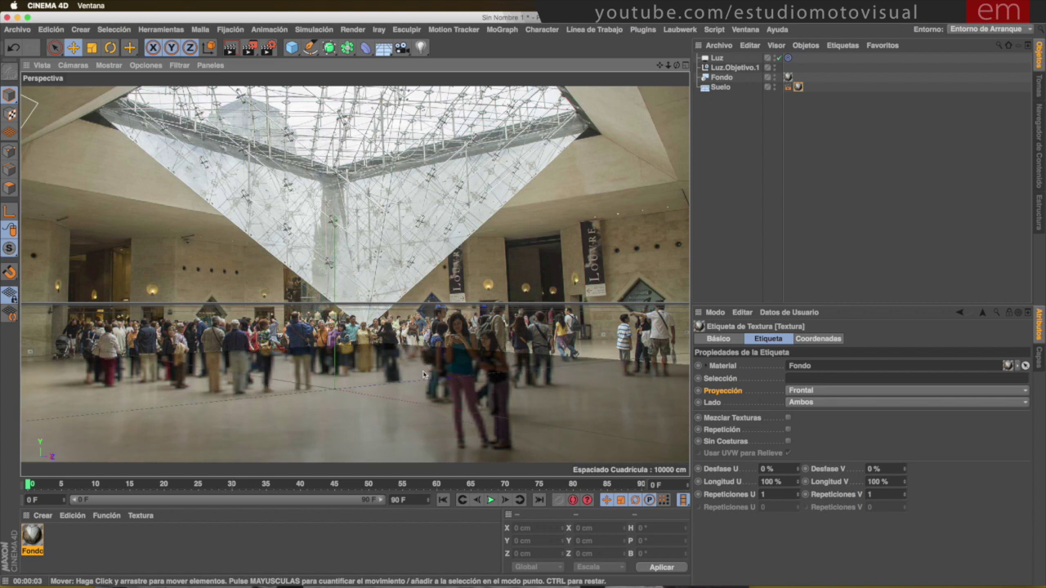
pyautogui.scroll(1, 421, 374)
pyautogui.scroll(-1, 421, 374)
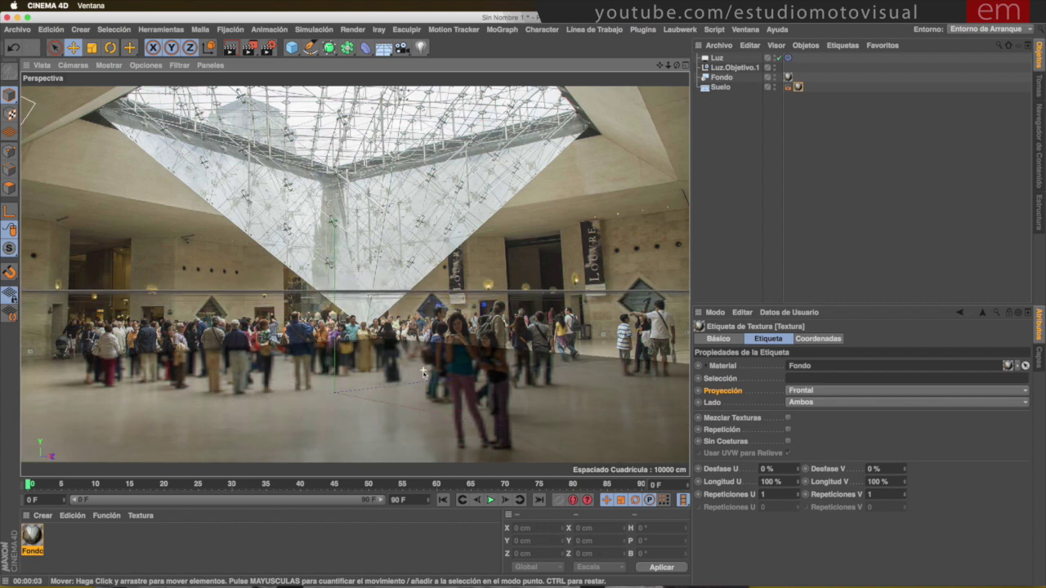
pyautogui.scroll(-1, 424, 372)
pyautogui.scroll(-1, 423, 373)
pyautogui.scroll(-1, 424, 373)
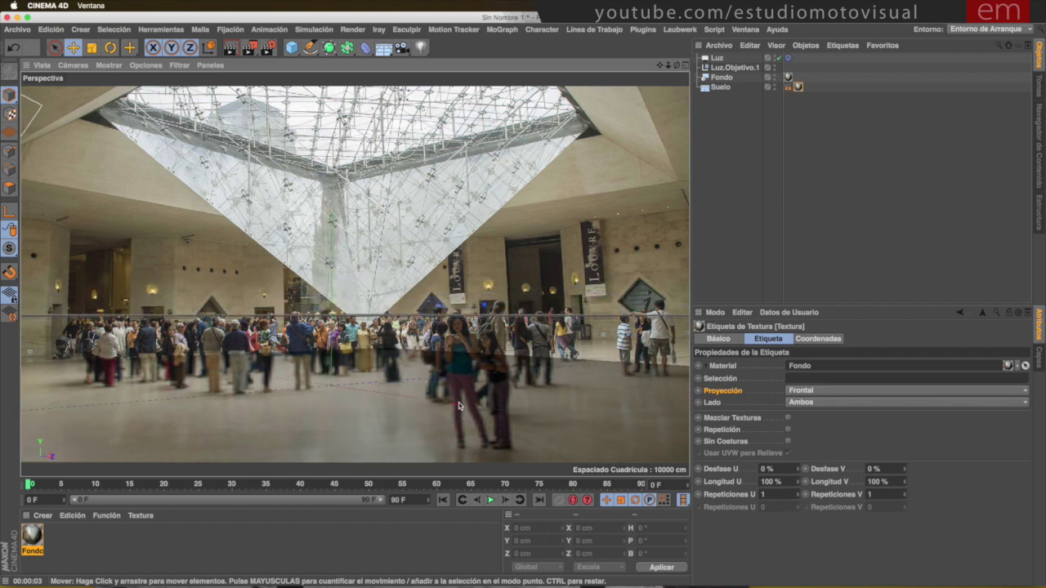
pyautogui.keyDown('alt'); pyautogui.moveTo(464, 401); pyautogui.dragTo(484, 375); pyautogui.keyUp('alt')
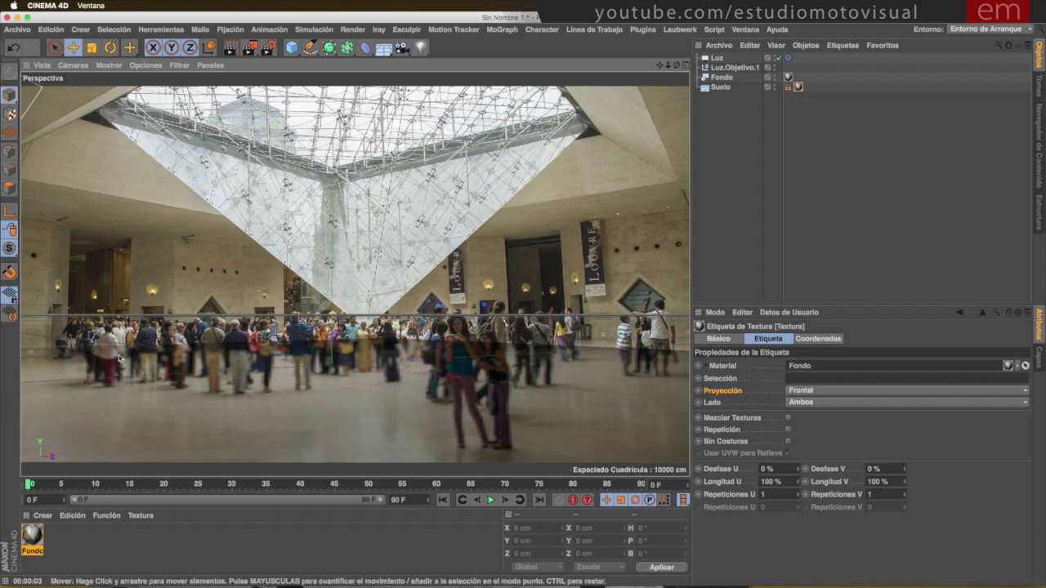
pyautogui.scroll(-1, 188, 351)
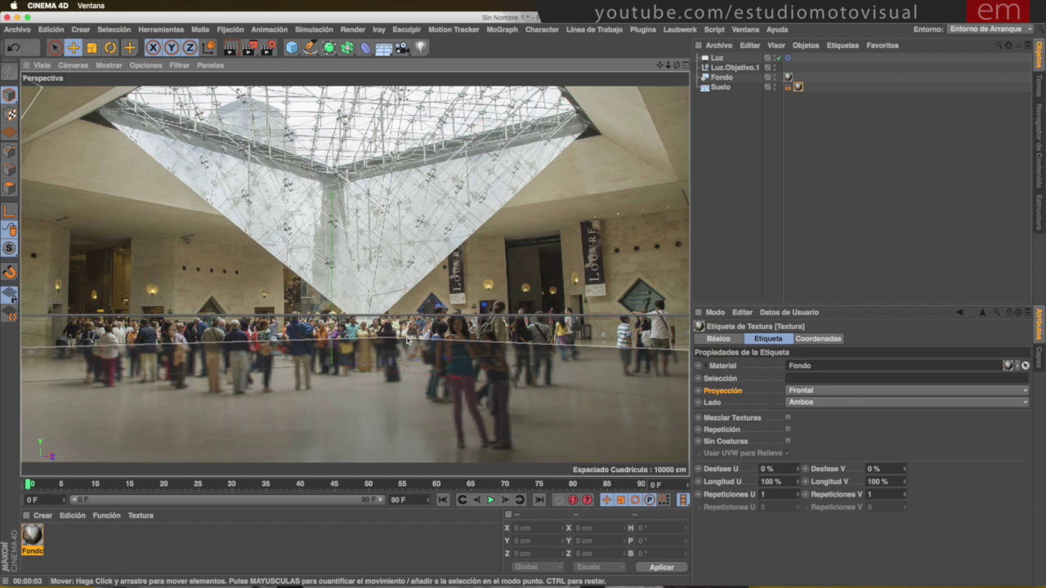
pyautogui.scroll(3, 400, 384)
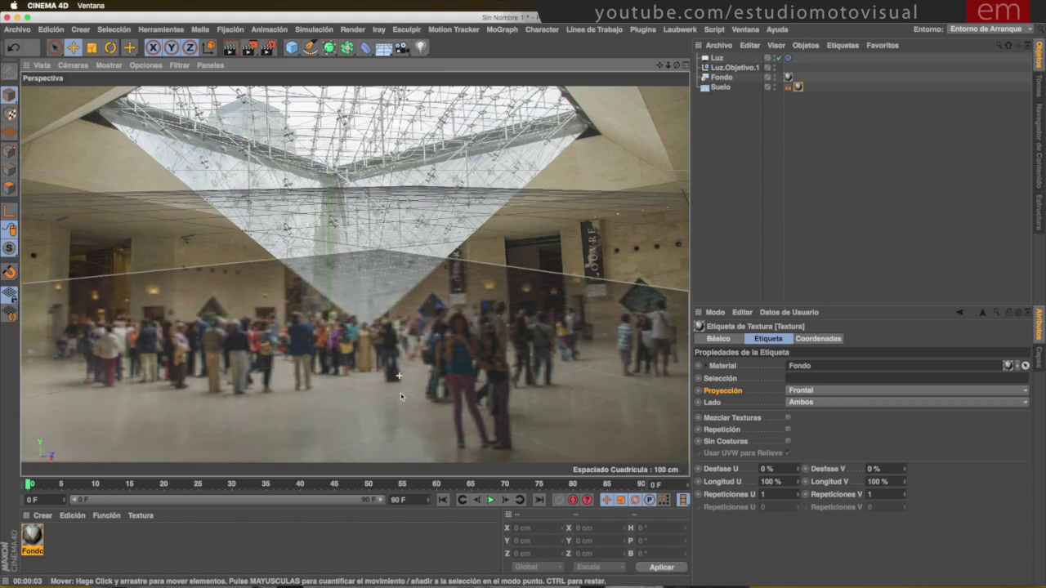
pyautogui.scroll(-1, 400, 396)
pyautogui.scroll(-1, 400, 392)
pyautogui.scroll(-1, 400, 388)
pyautogui.scroll(-1, 400, 384)
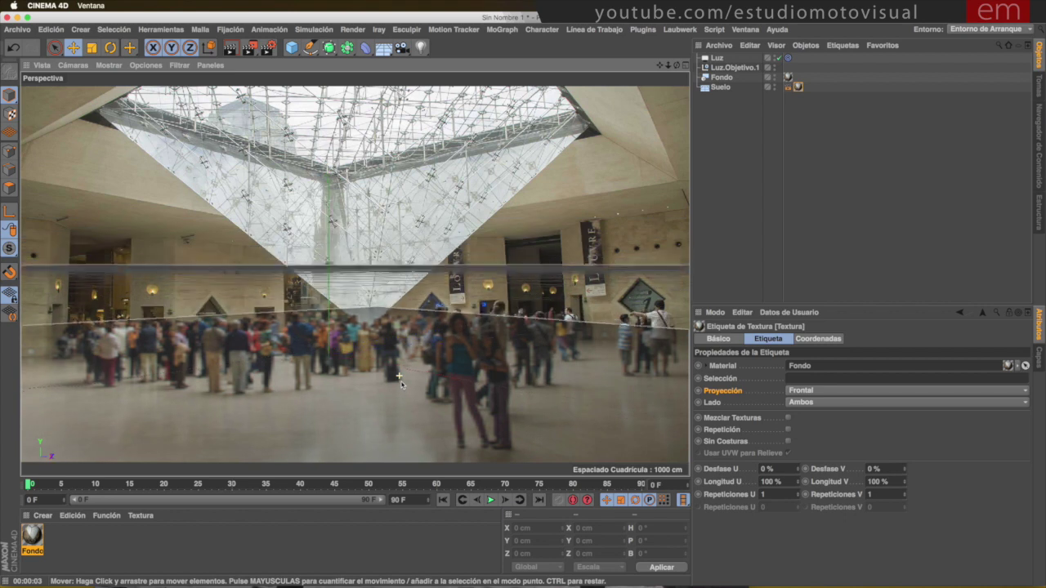
pyautogui.scroll(-1, 400, 378)
pyautogui.scroll(-1, 399, 377)
pyautogui.scroll(-1, 399, 377)
pyautogui.scroll(-1, 399, 377)
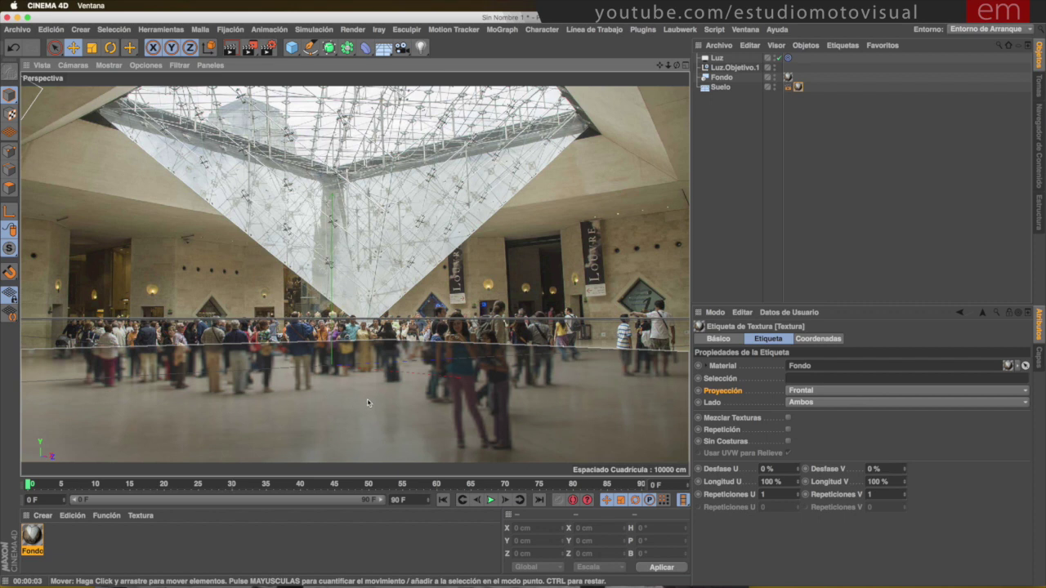
# Add a cube, resize it to about 118 × 46 × 119 cm, and slide it right to X 430 cm
pyautogui.click(292, 48)
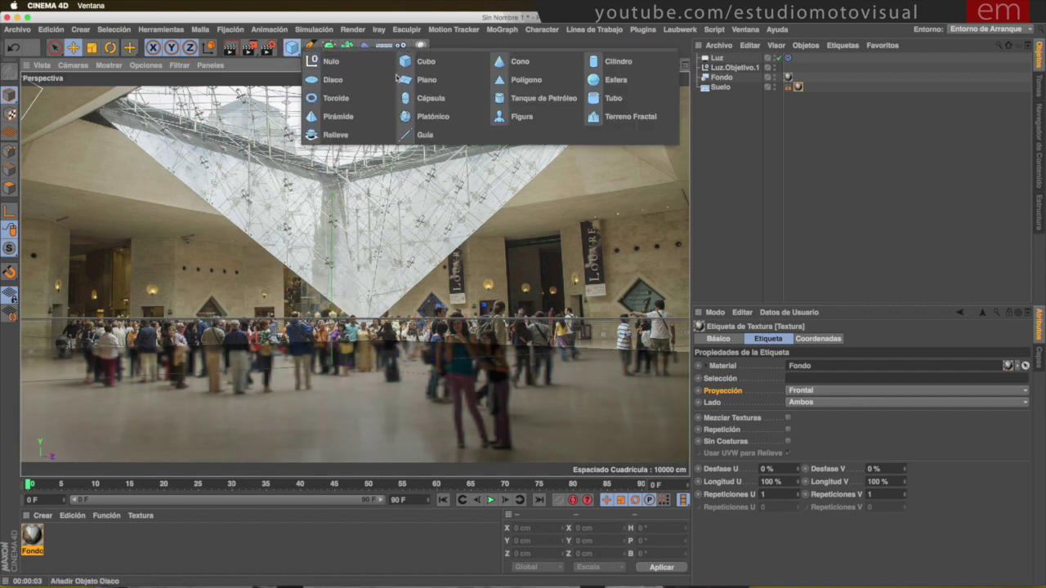
pyautogui.click(433, 62)
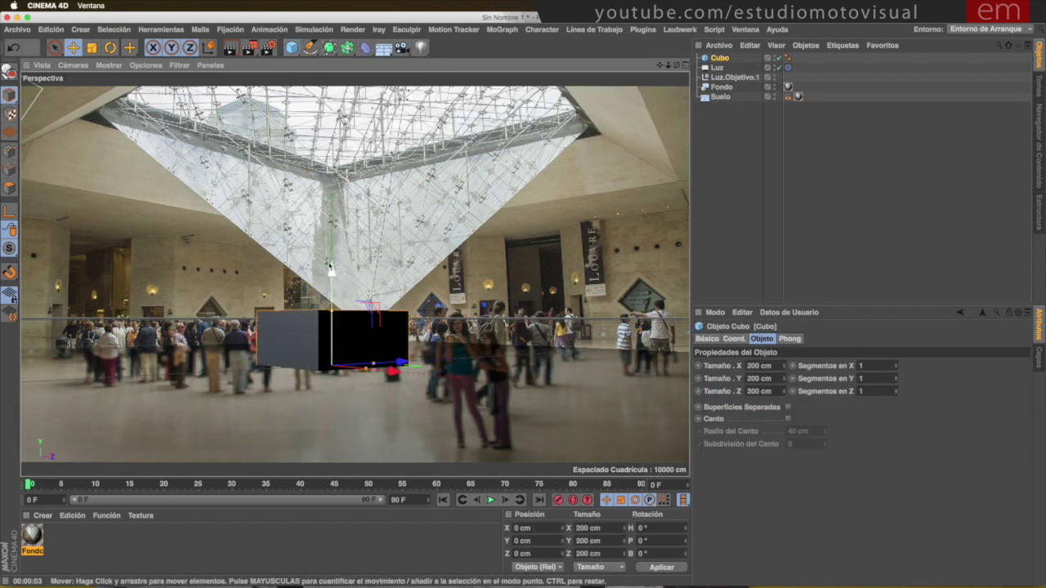
pyautogui.moveTo(331, 310)
pyautogui.mouseDown()
pyautogui.moveTo(346, 350)
pyautogui.moveTo(299, 389)
pyautogui.moveTo(317, 402)
pyautogui.mouseUp()
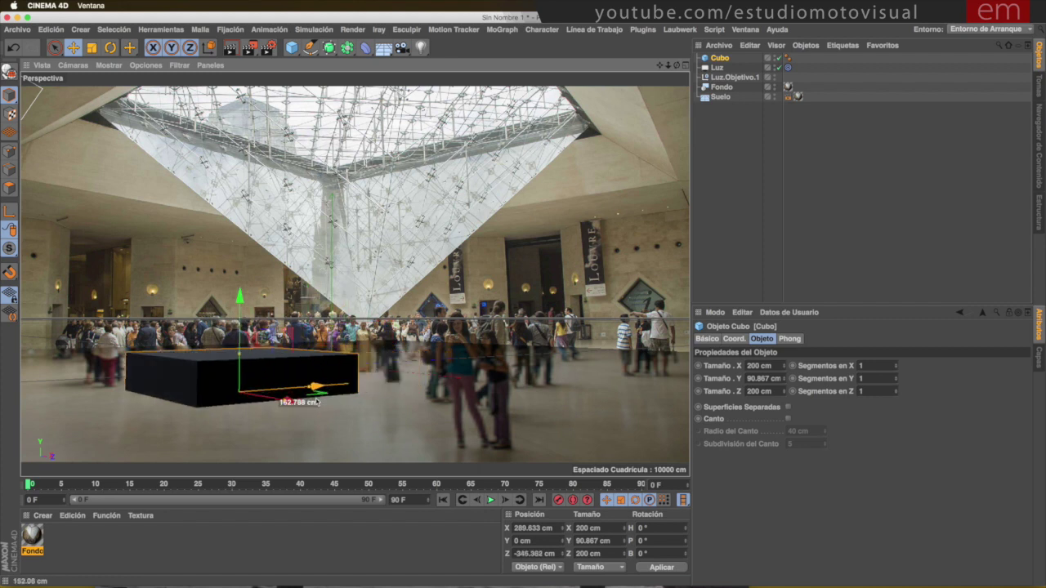
pyautogui.moveTo(239, 357); pyautogui.dragTo(239, 374)
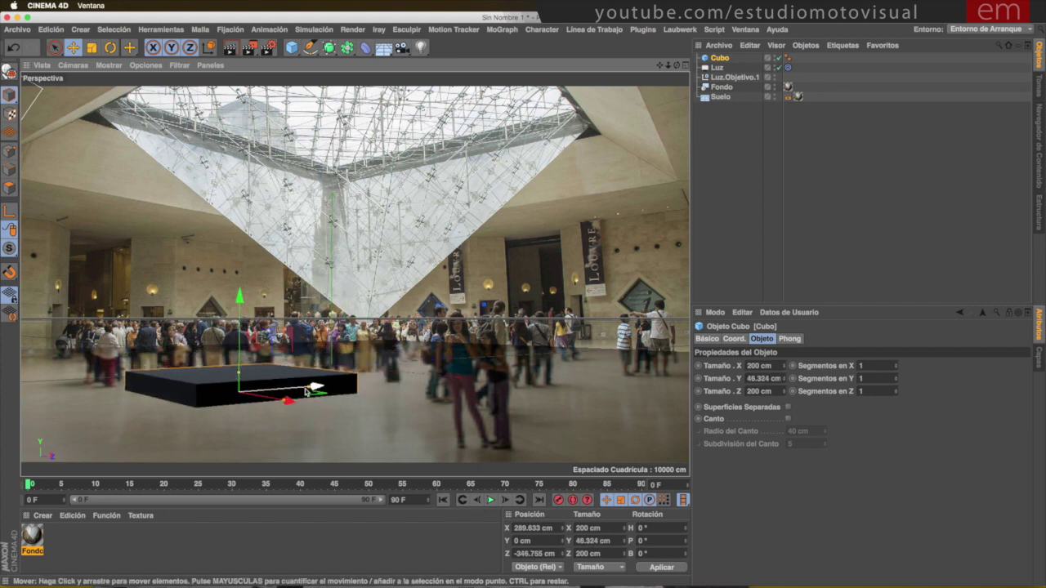
pyautogui.moveTo(288, 401); pyautogui.dragTo(266, 399)
pyautogui.moveTo(239, 296); pyautogui.dragTo(238, 301)
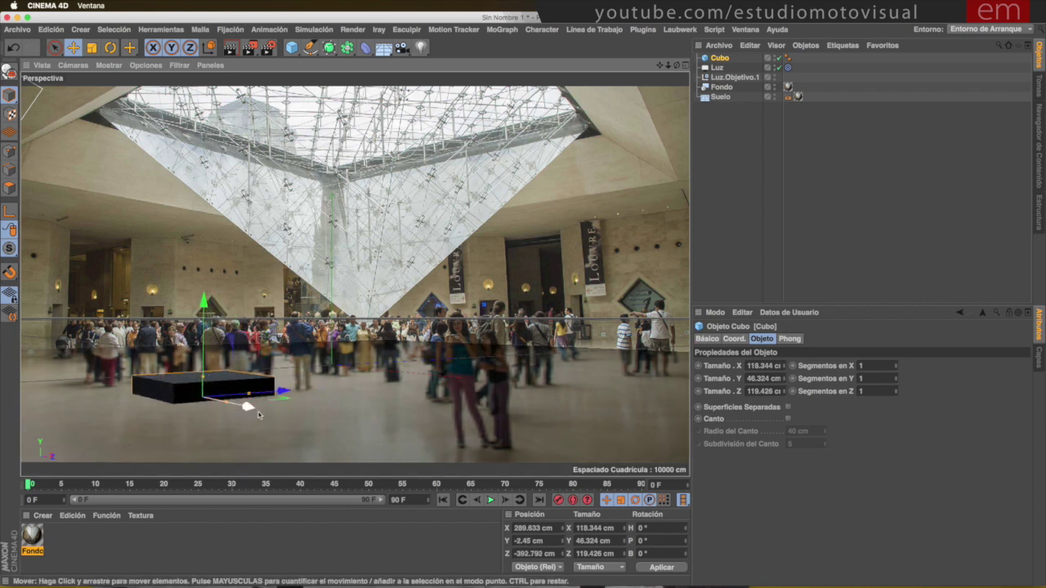
pyautogui.moveTo(245, 400)
pyautogui.mouseDown()
pyautogui.moveTo(340, 404)
pyautogui.moveTo(325, 405)
pyautogui.mouseUp()
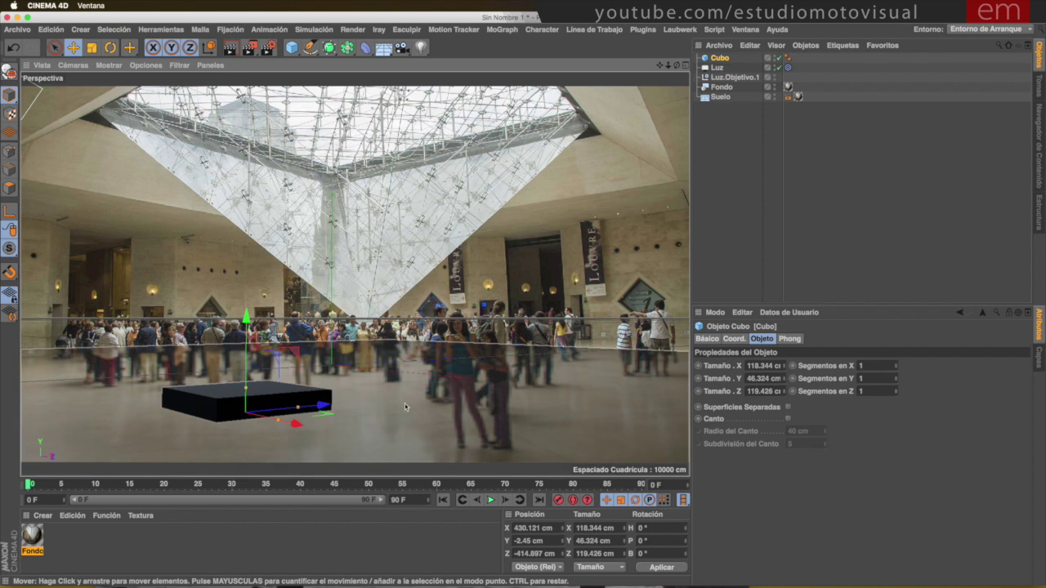
pyautogui.click(292, 48)
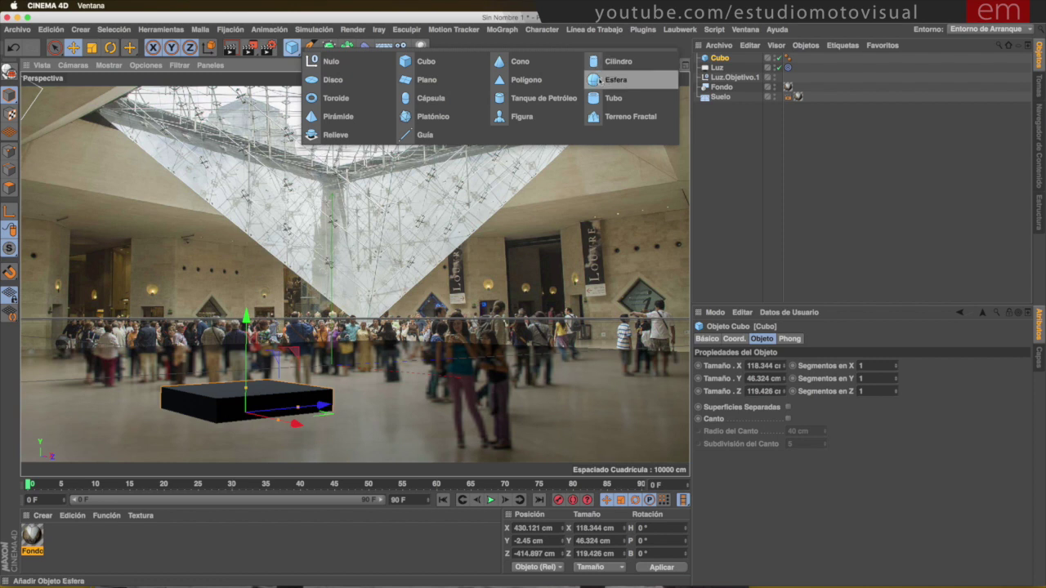
# Add a sphere, parent it under Cubo, reset its position to the cube's centre, and raise it
pyautogui.click(616, 80)
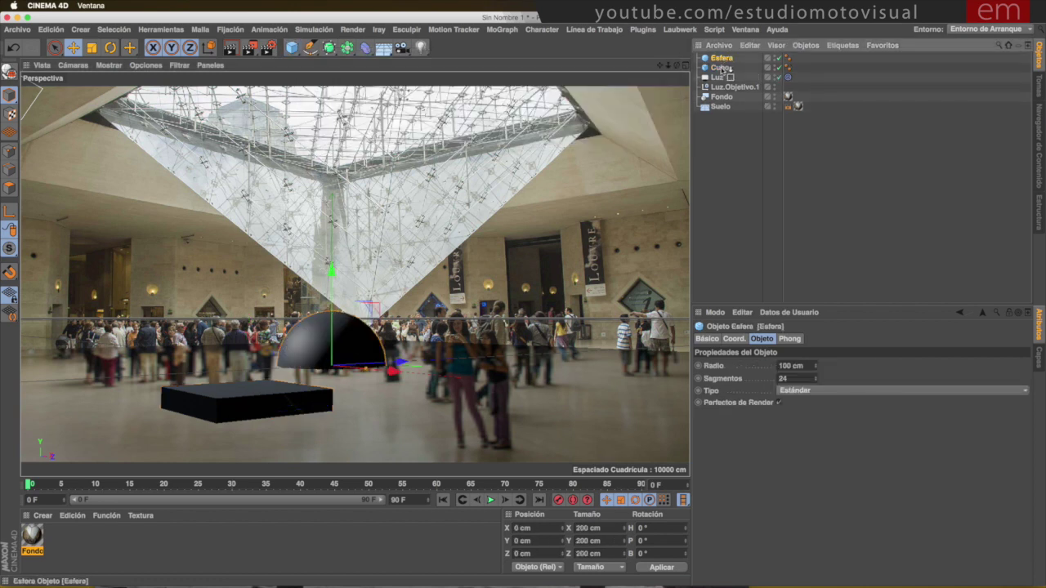
pyautogui.moveTo(718, 60); pyautogui.dragTo(723, 68)
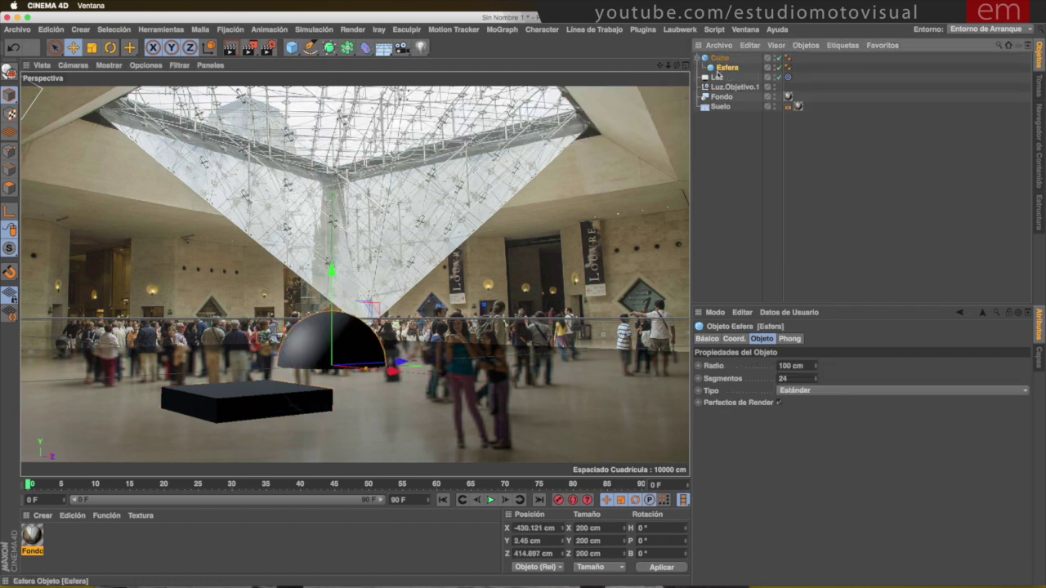
pyautogui.rightClick(725, 54)
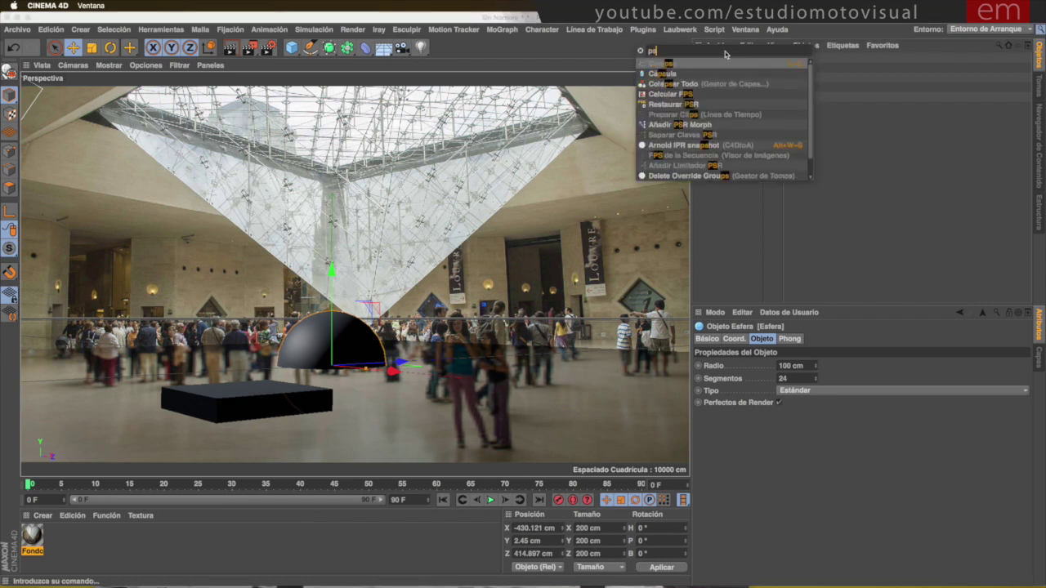
pyautogui.click(725, 54)
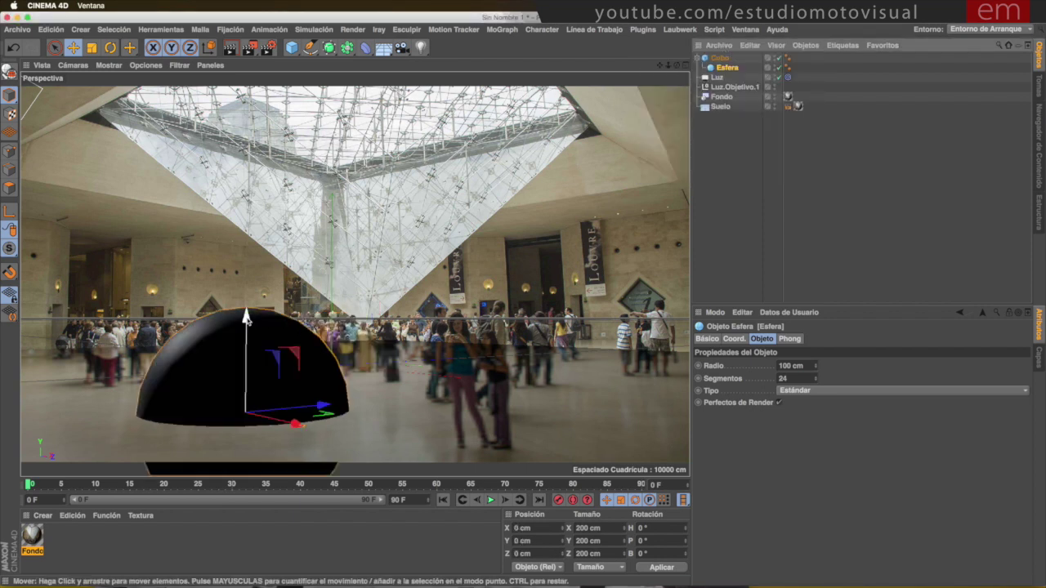
pyautogui.moveTo(245, 315); pyautogui.dragTo(247, 196)
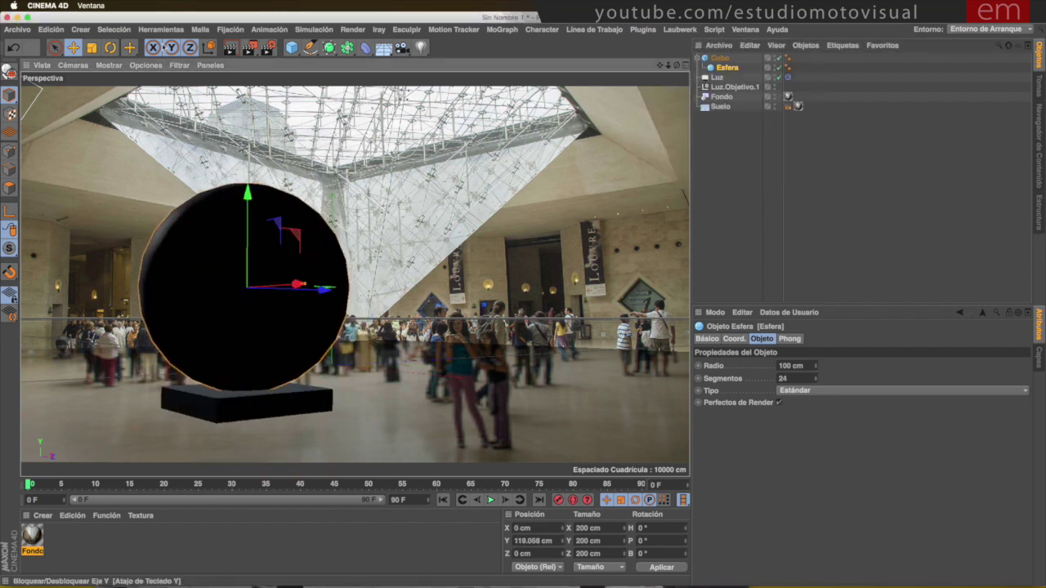
# Scale the sphere to 113 cm across and lower it to Y 78.4 cm onto the slab
pyautogui.click(112, 52)
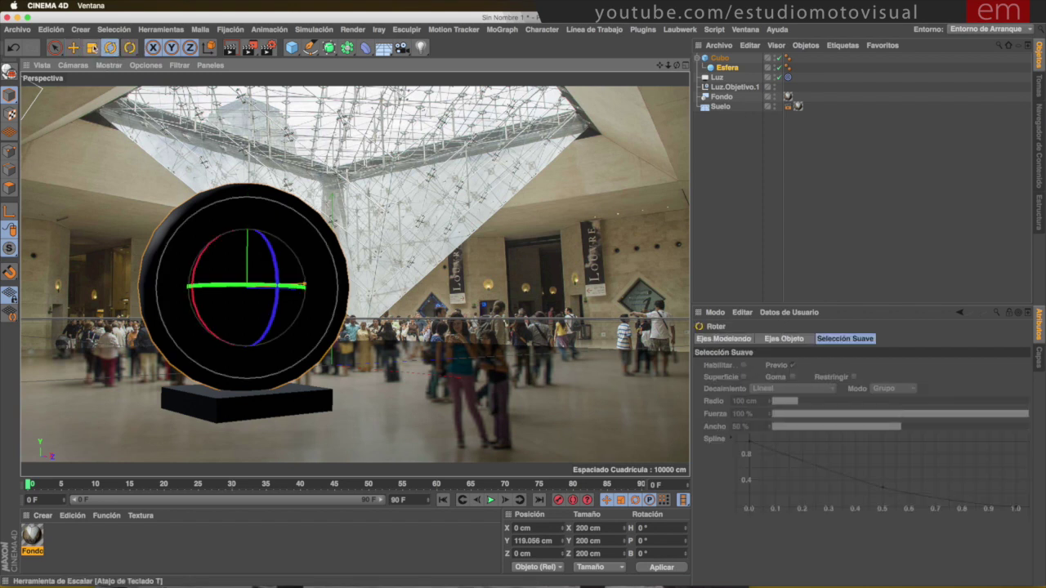
pyautogui.click(92, 48)
pyautogui.moveTo(324, 241); pyautogui.dragTo(245, 270)
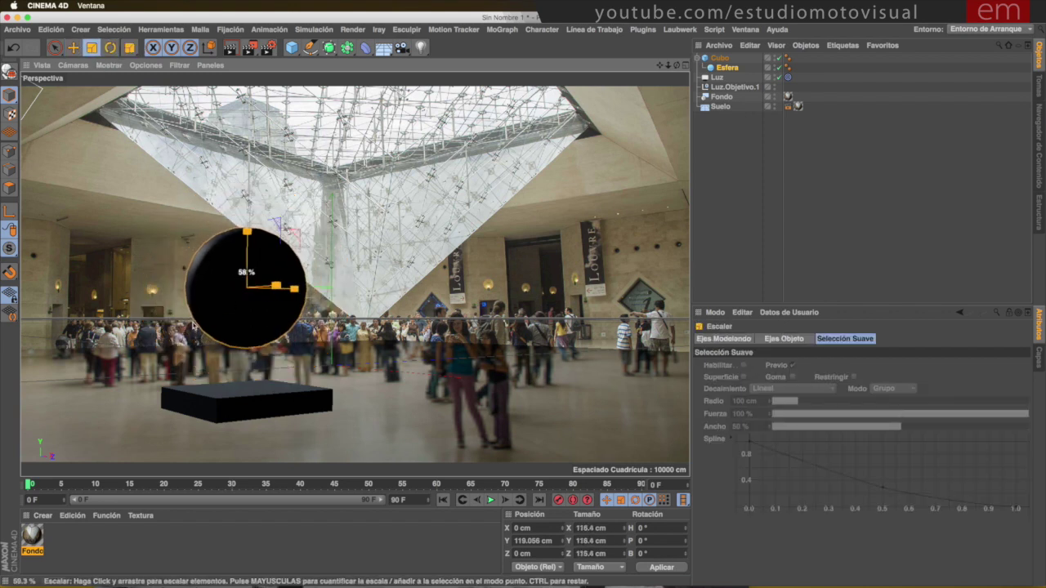
pyautogui.click(73, 48)
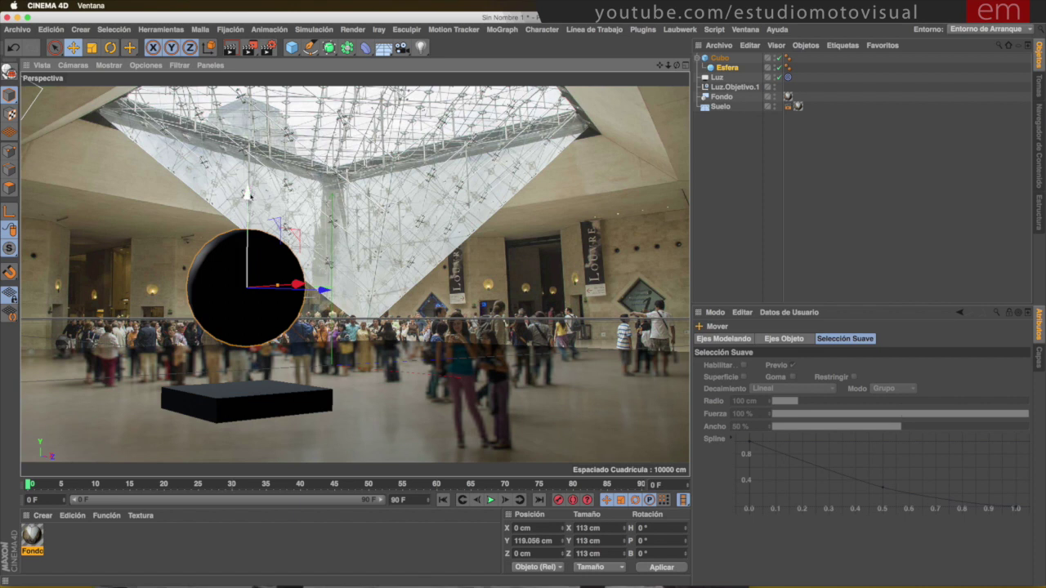
pyautogui.moveTo(247, 194); pyautogui.dragTo(247, 240)
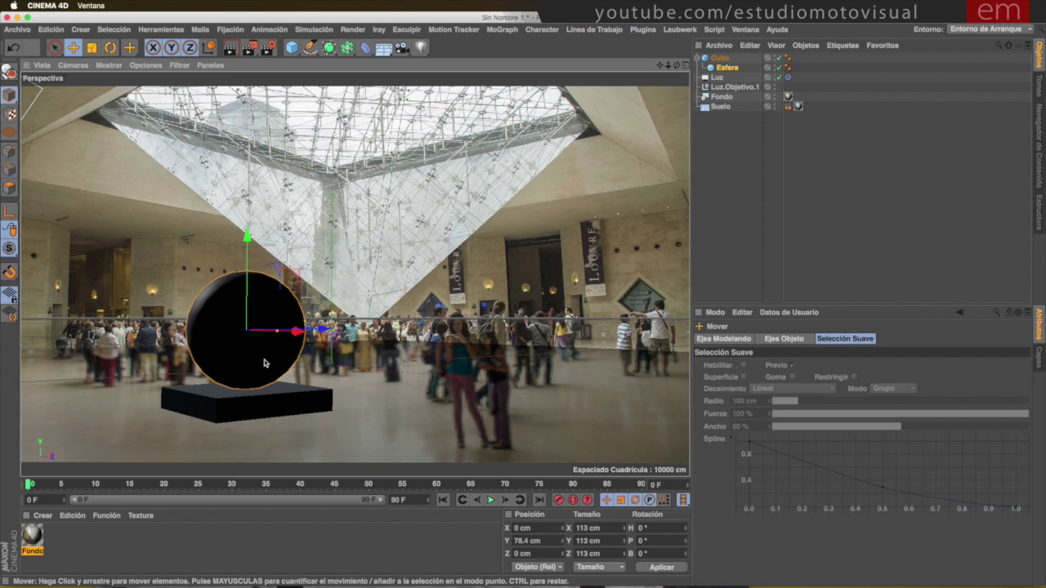
# Switch to four views and move the Luz area light off to the side in the top view
pyautogui.click(716, 78)
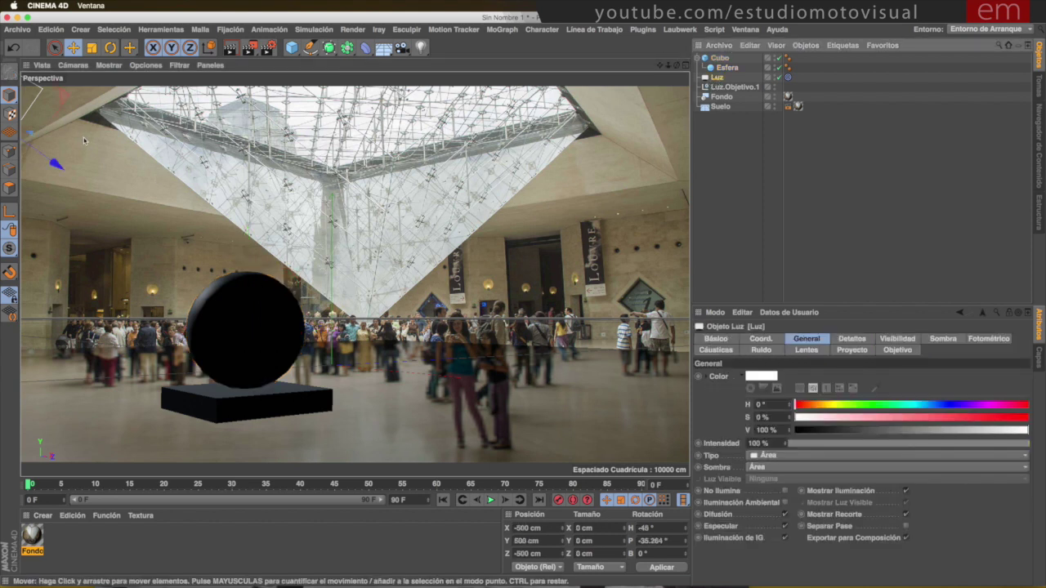
pyautogui.moveTo(54, 164); pyautogui.dragTo(101, 196)
pyautogui.click(684, 67)
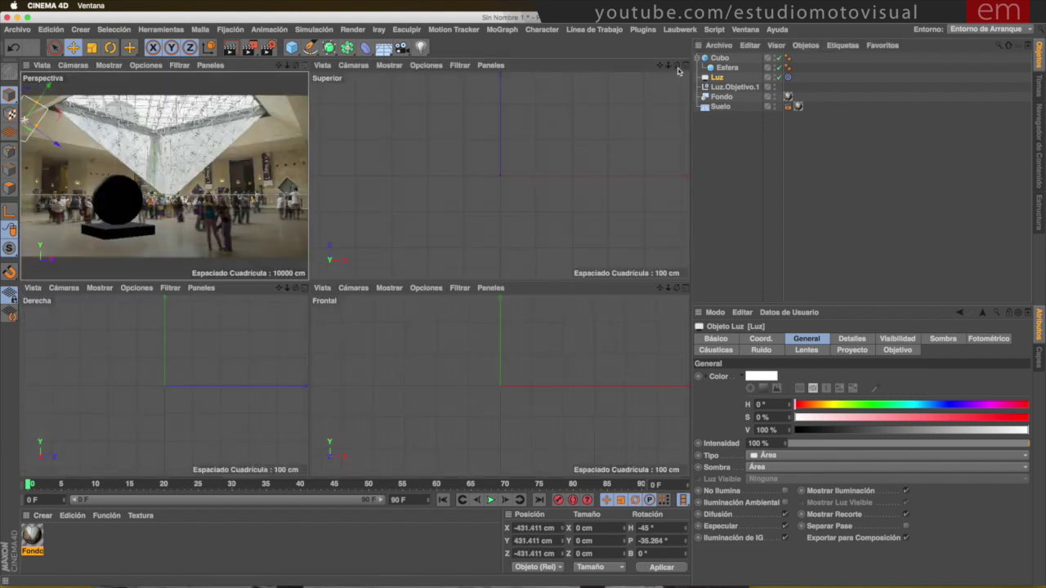
pyautogui.scroll(-5, 523, 168)
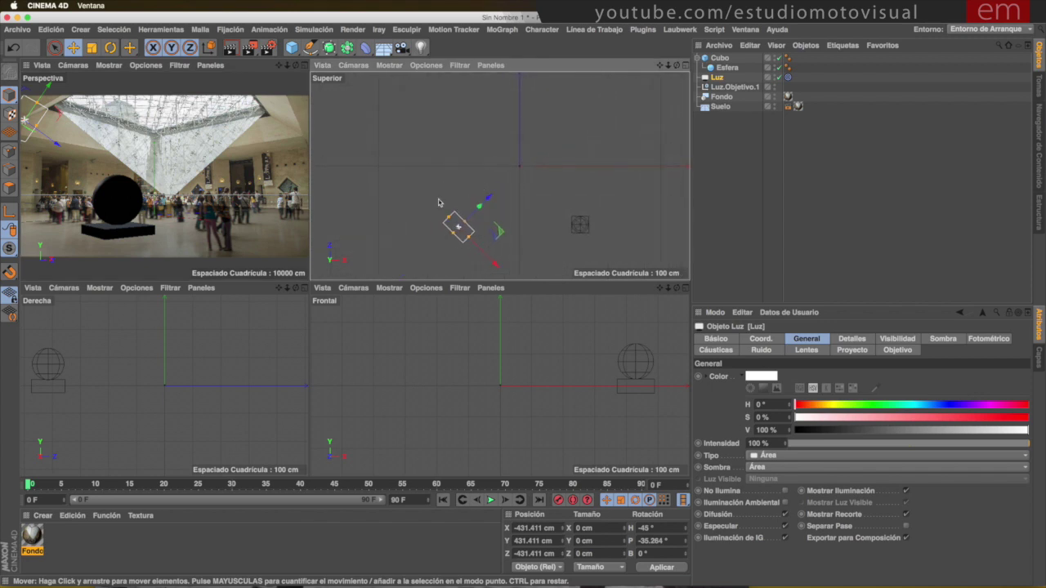
pyautogui.moveTo(408, 206)
pyautogui.mouseDown()
pyautogui.moveTo(523, 177)
pyautogui.moveTo(496, 205)
pyautogui.mouseUp()
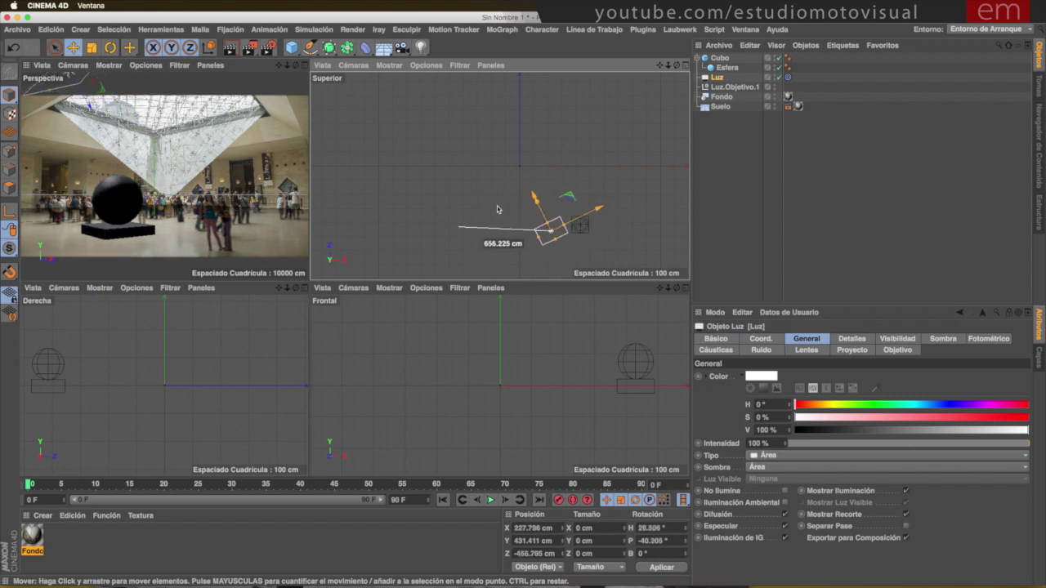
pyautogui.keyDown('alt'); pyautogui.moveTo(523, 196); pyautogui.dragTo(500, 205, button='middle'); pyautogui.keyUp('alt')
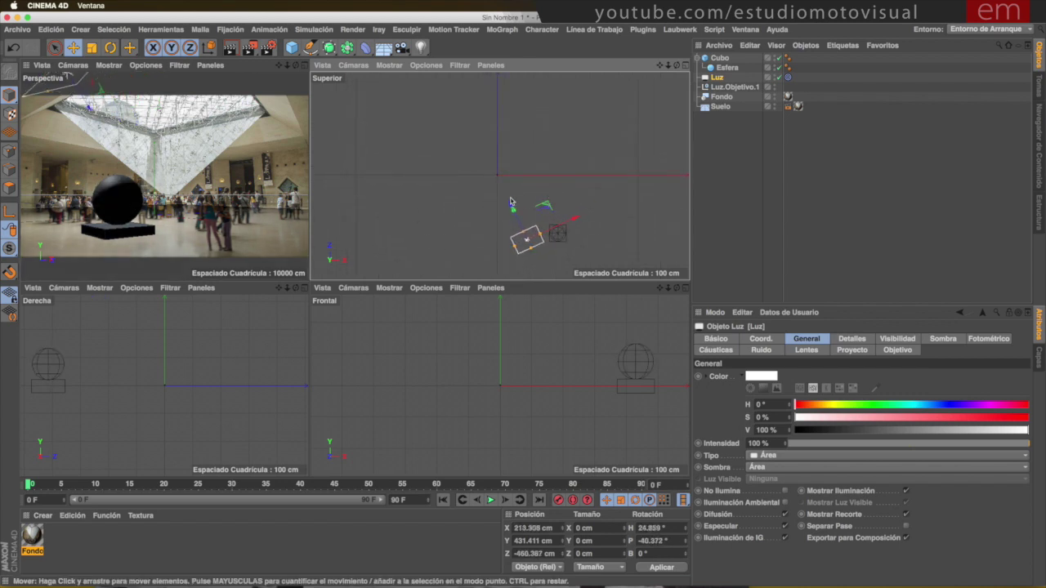
pyautogui.moveTo(484, 235)
pyautogui.mouseDown()
pyautogui.moveTo(502, 235)
pyautogui.moveTo(506, 189)
pyautogui.mouseUp()
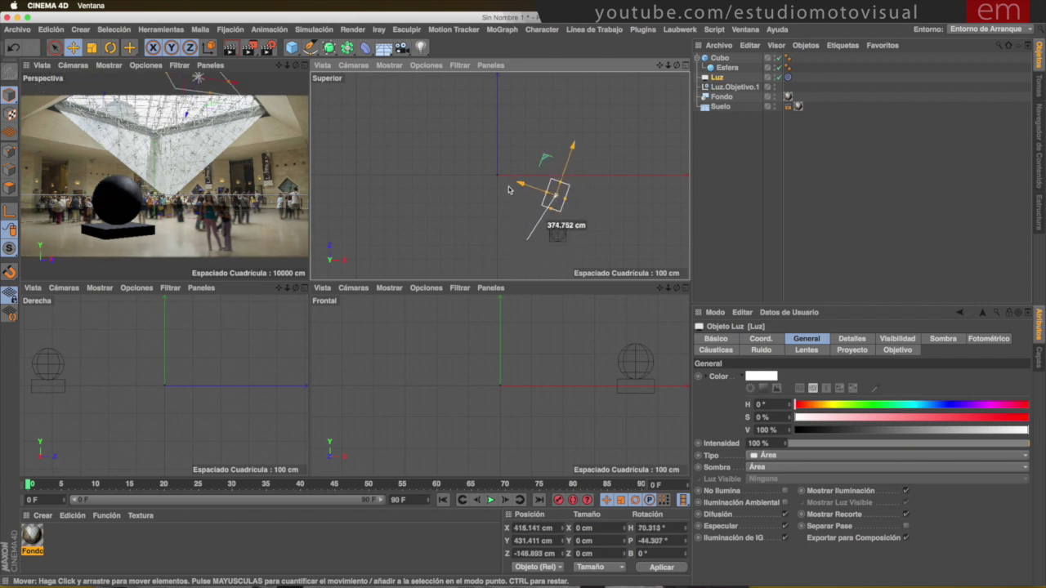
pyautogui.moveTo(506, 188); pyautogui.dragTo(511, 188)
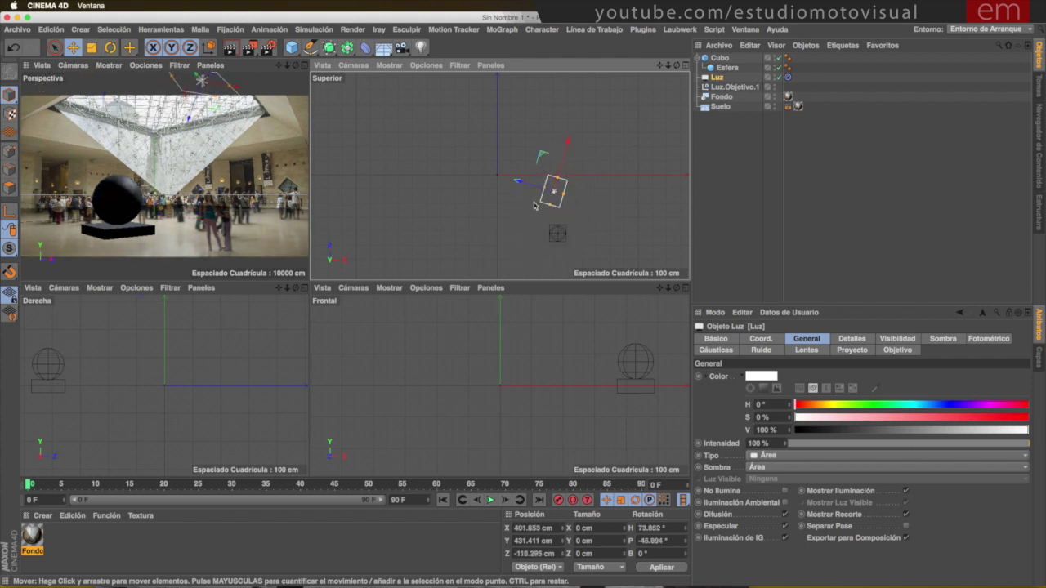
# Move the Luz.Objetivo.1 target, then place Luz at X 252.536, Y 431.411, Z -165.064 cm aimed at the sphere
pyautogui.click(733, 87)
pyautogui.moveTo(450, 168); pyautogui.dragTo(508, 228)
pyautogui.scroll(5, 558, 233)
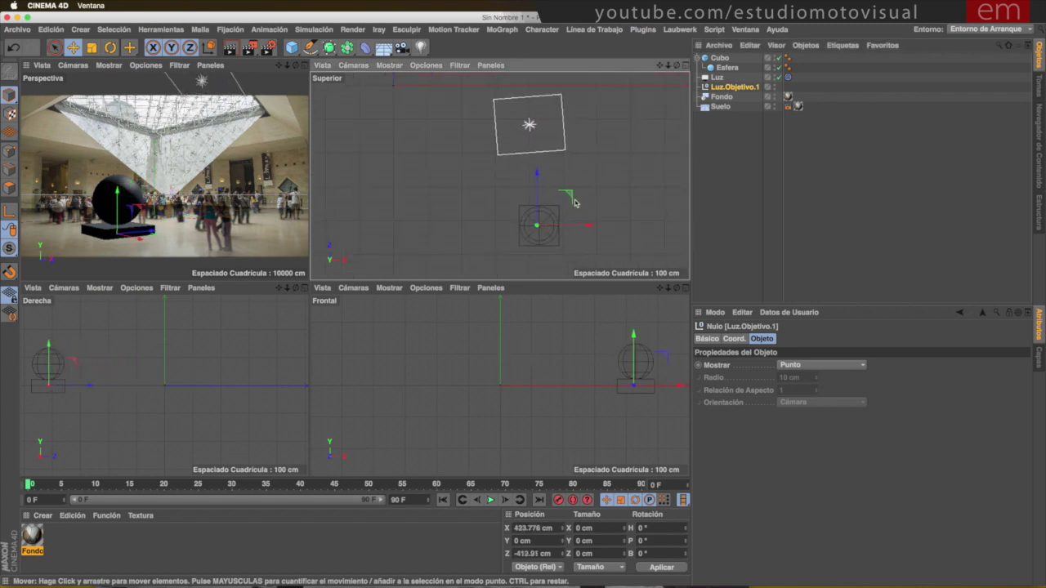
pyautogui.moveTo(601, 194); pyautogui.dragTo(601, 188)
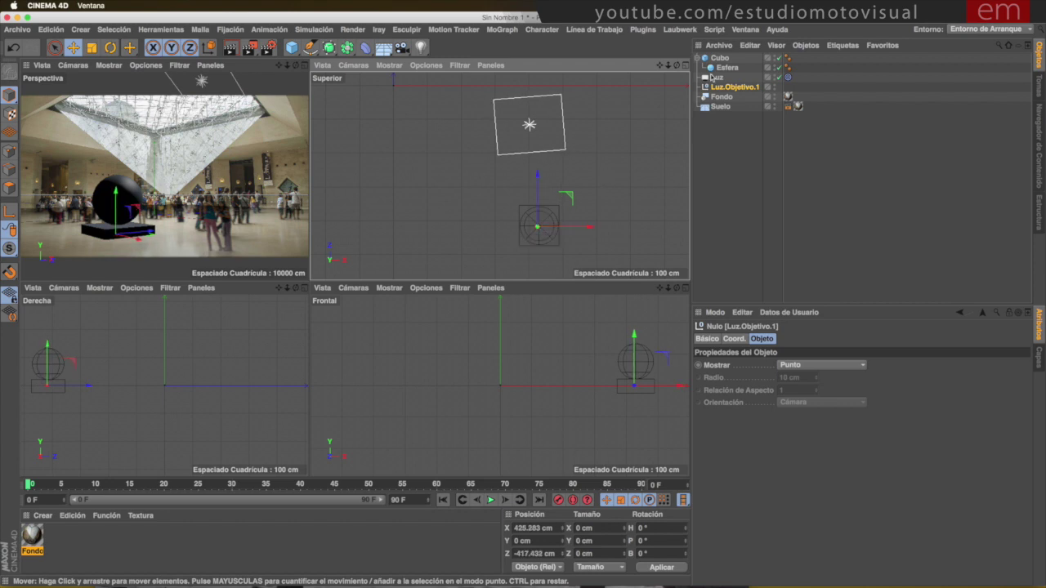
pyautogui.click(717, 77)
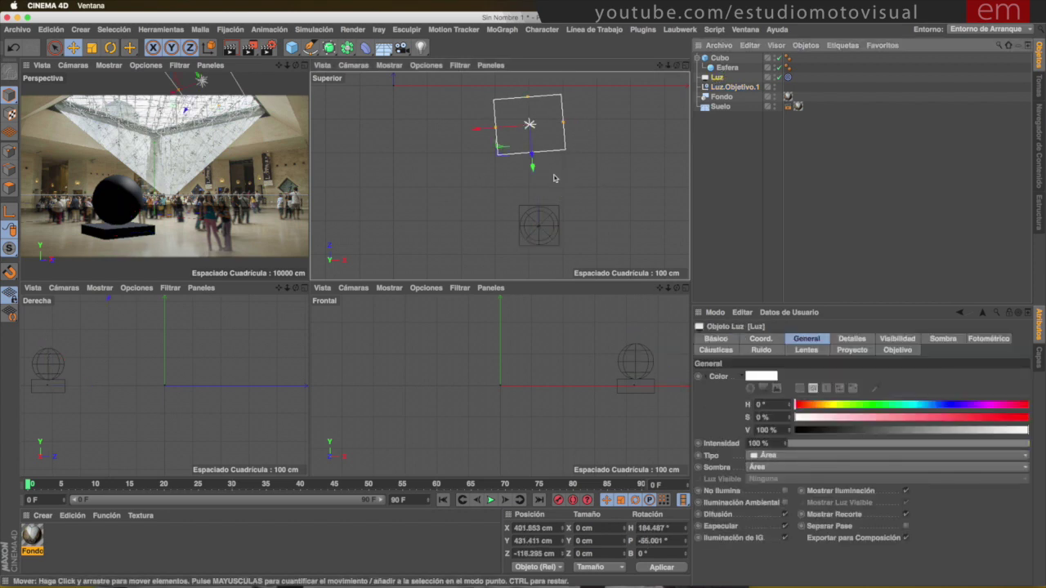
pyautogui.scroll(-2, 554, 178)
pyautogui.moveTo(589, 145); pyautogui.dragTo(549, 161)
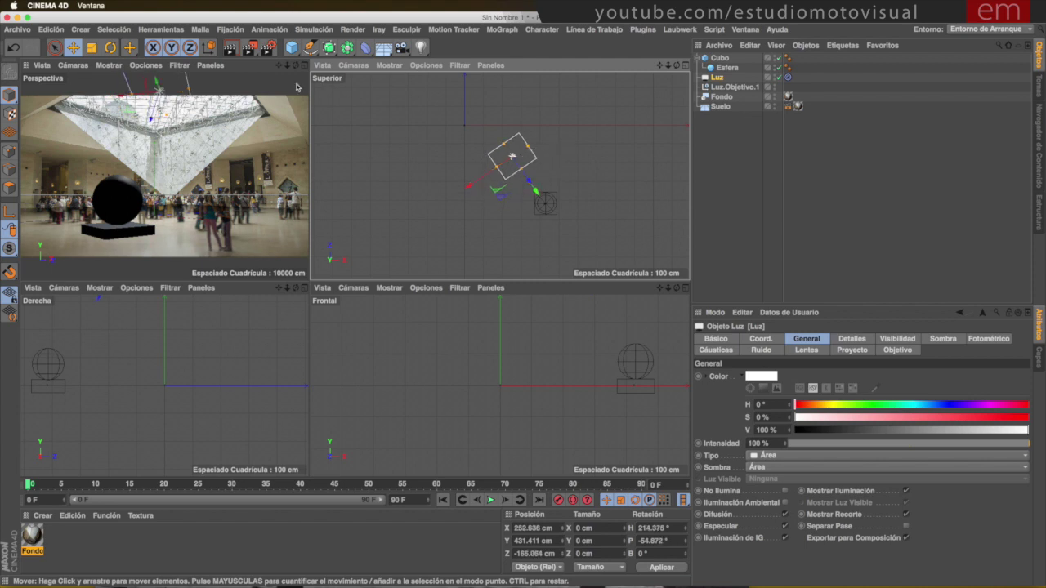
pyautogui.middleClick(209, 116)
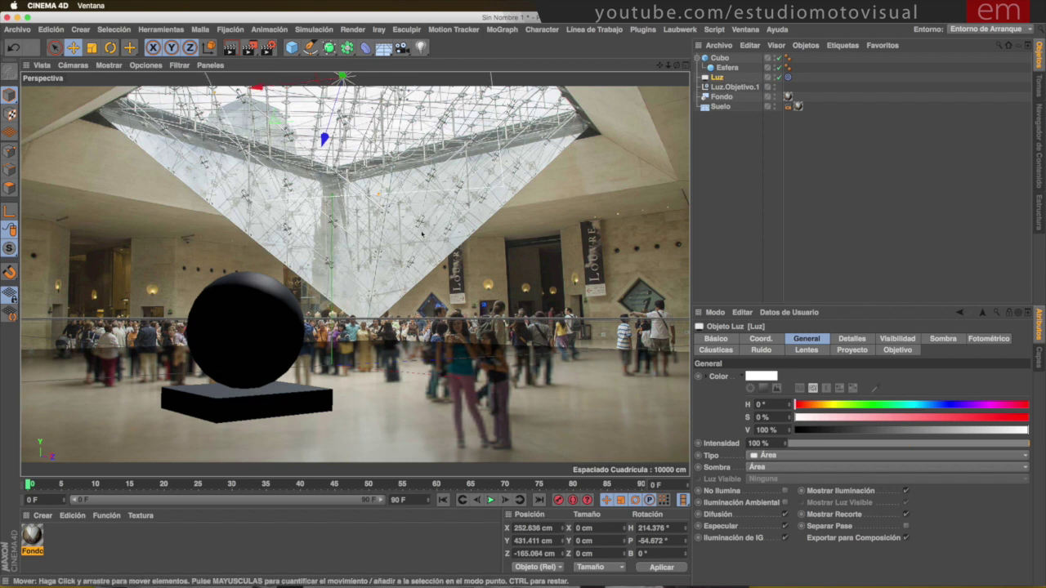
# Orbit the view to frame the sphere and slab, then render a viewport preview
pyautogui.keyDown('alt'); pyautogui.moveTo(219, 106); pyautogui.dragTo(414, 247); pyautogui.keyUp('alt')
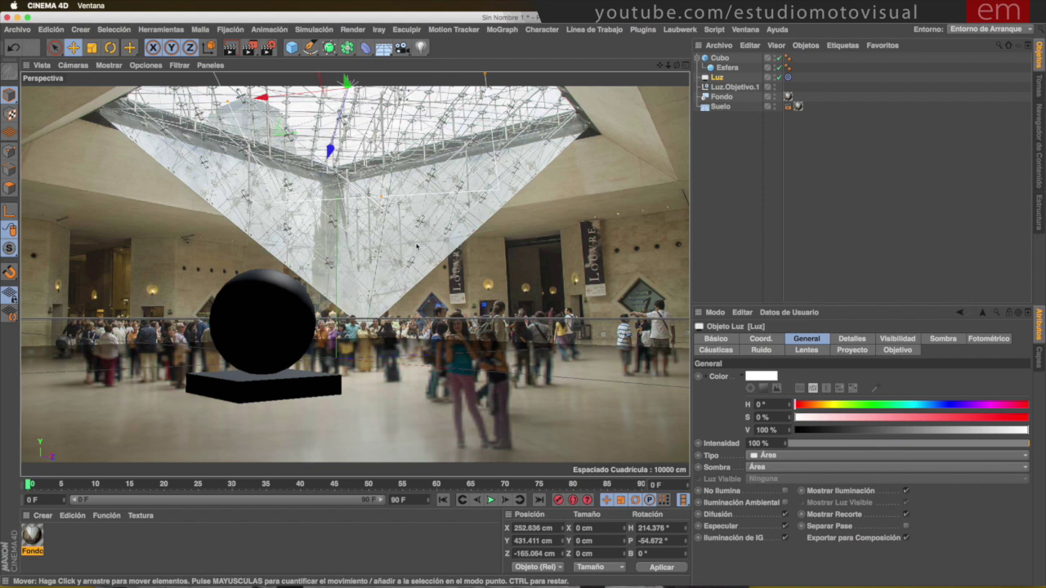
pyautogui.keyDown('alt'); pyautogui.moveTo(420, 243); pyautogui.dragTo(543, 199); pyautogui.keyUp('alt')
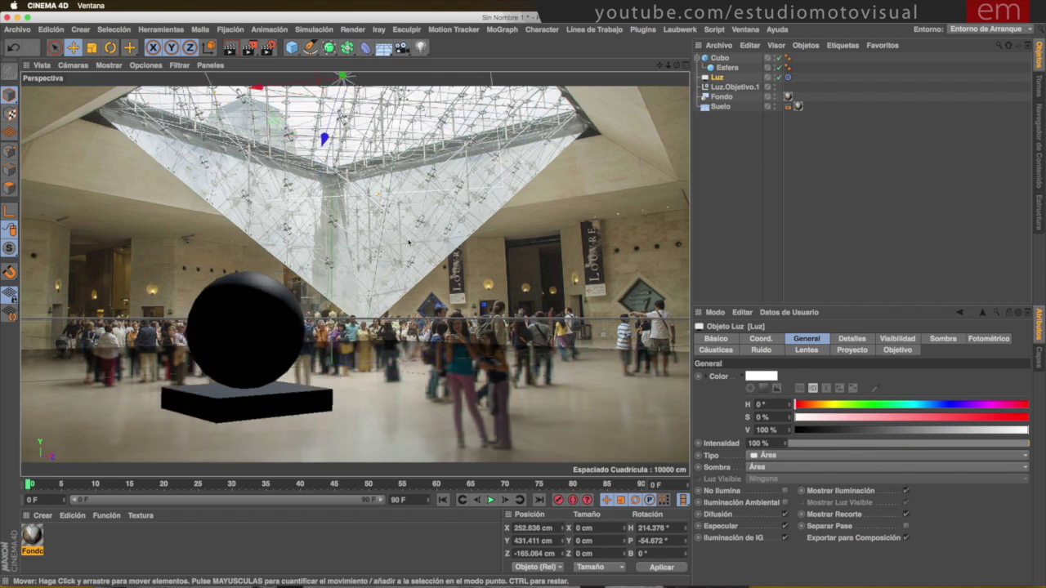
pyautogui.hotkey('ctrl', 'r')
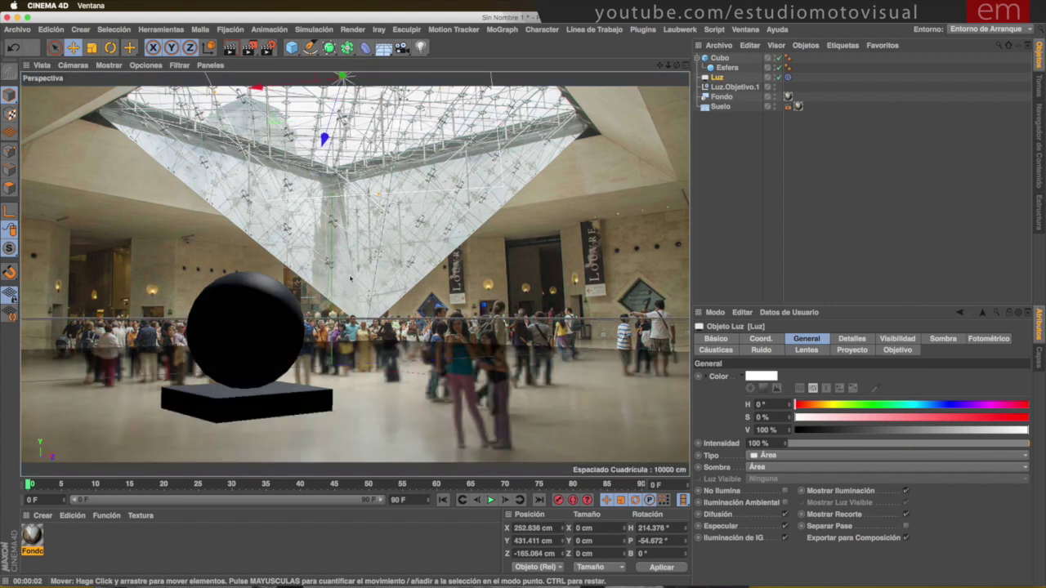
# Move Luz below Suelo in the object list and duplicate it as Luz.1
pyautogui.click(717, 78)
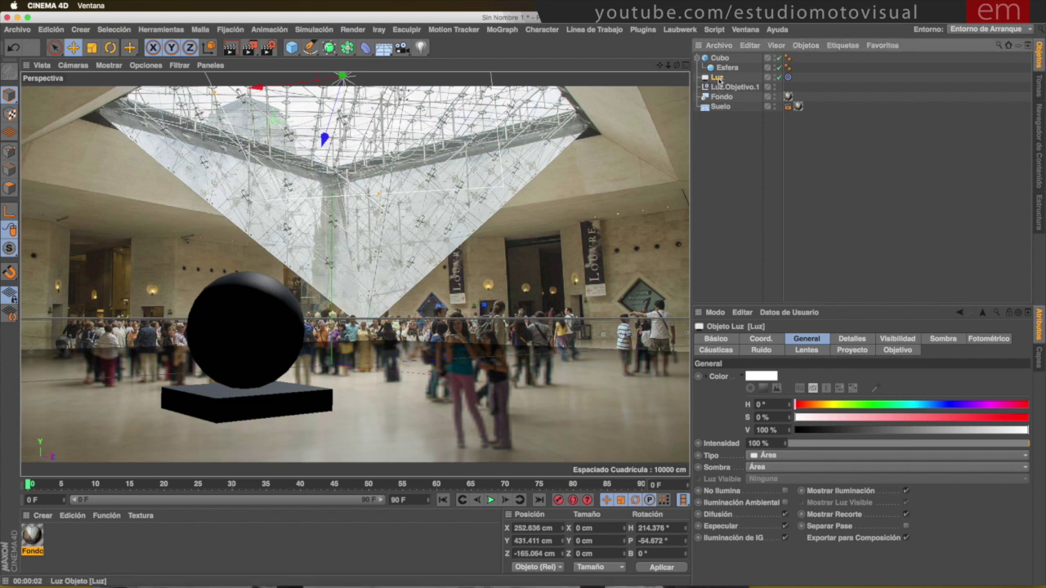
pyautogui.moveTo(717, 78); pyautogui.dragTo(731, 127)
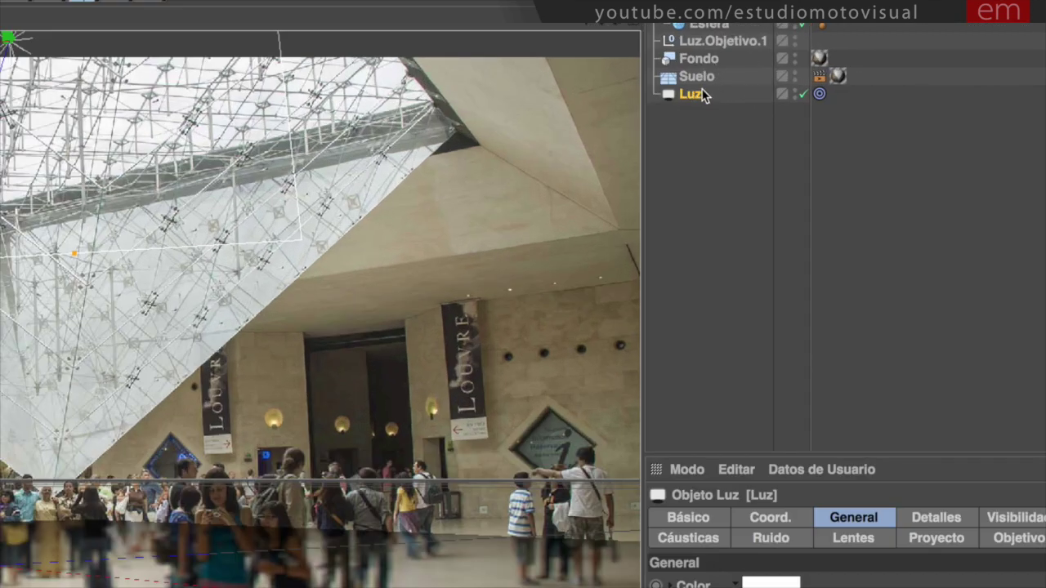
pyautogui.moveTo(701, 95); pyautogui.dragTo(703, 163)
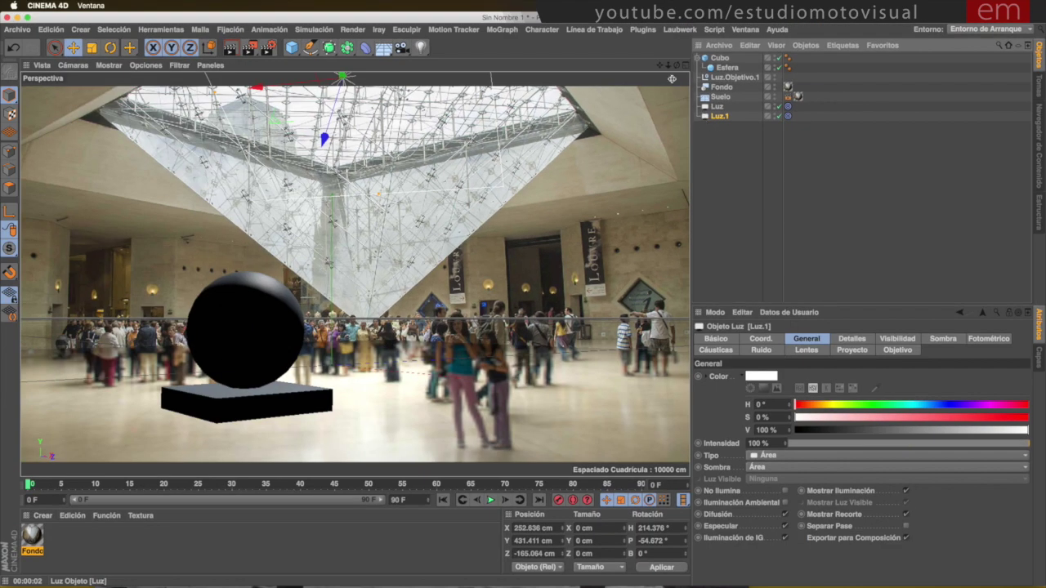
# Reposition Luz.1 near the sphere at Z -650.046 cm, pitched -38.369°
pyautogui.middleClick(629, 125)
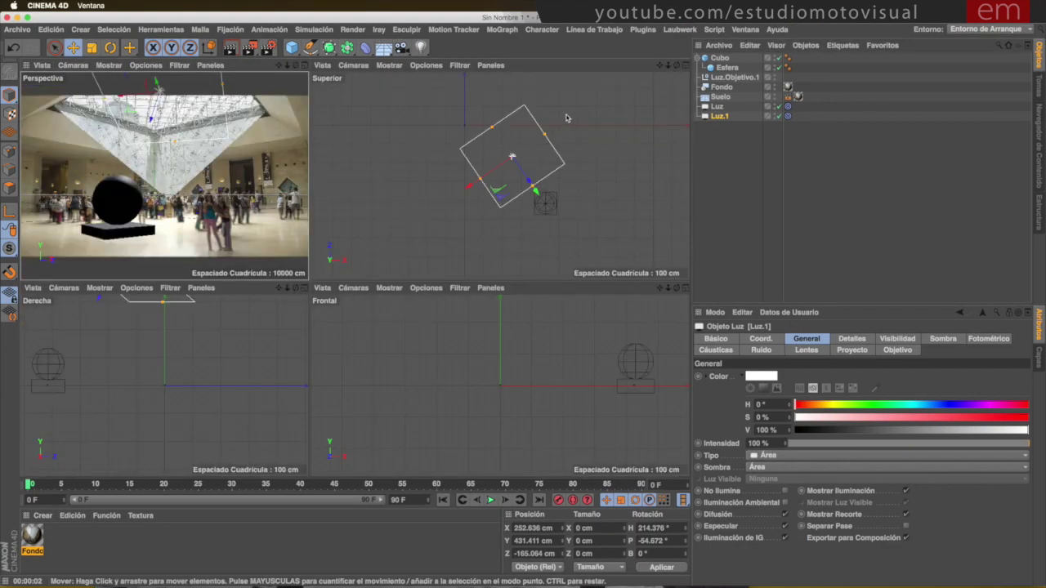
pyautogui.moveTo(580, 99); pyautogui.dragTo(615, 190)
pyautogui.moveTo(583, 352); pyautogui.dragTo(592, 325)
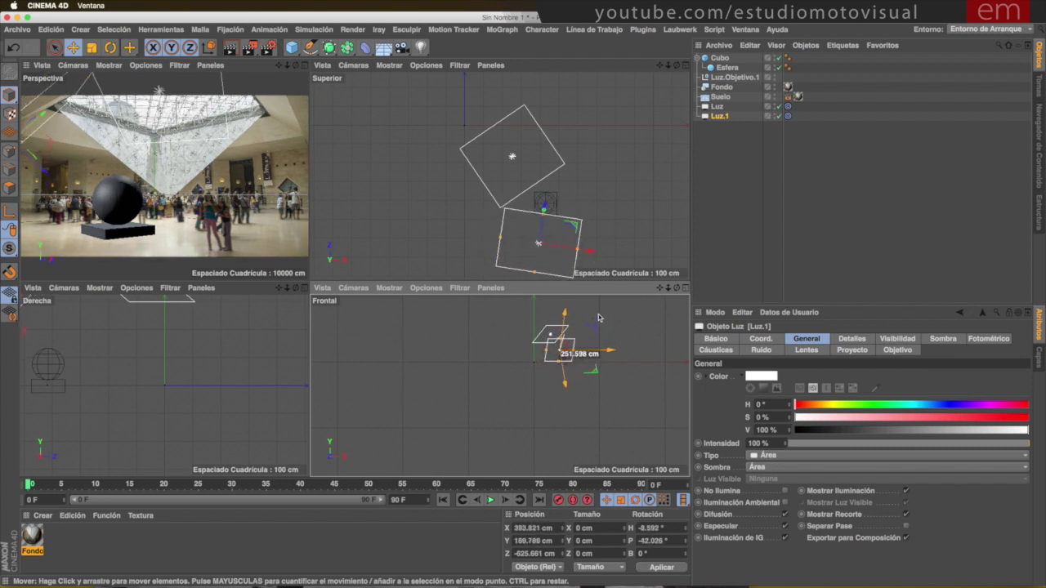
pyautogui.moveTo(592, 325); pyautogui.dragTo(601, 319)
pyautogui.moveTo(624, 226); pyautogui.dragTo(632, 230)
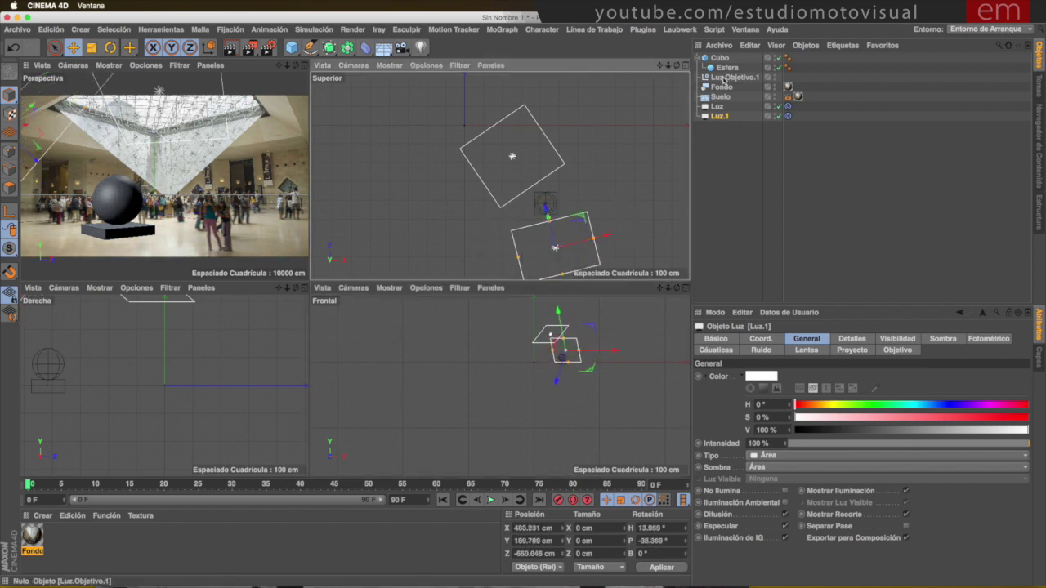
# Set Luz.1's intensity to 30% and its shadow to Ninguno
pyautogui.click(845, 444)
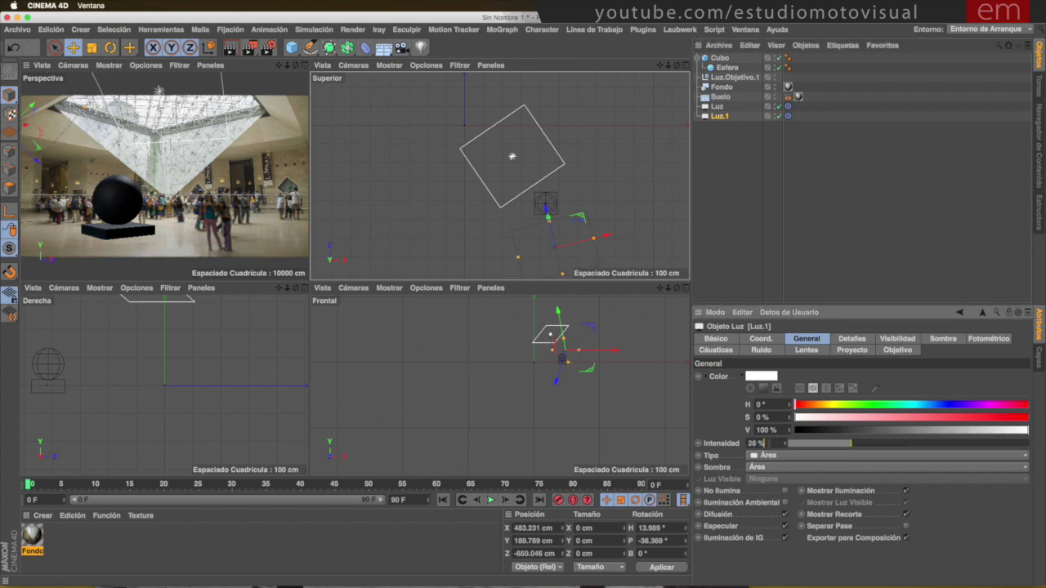
pyautogui.press('Return')
pyautogui.write('30')
pyautogui.press('Return')
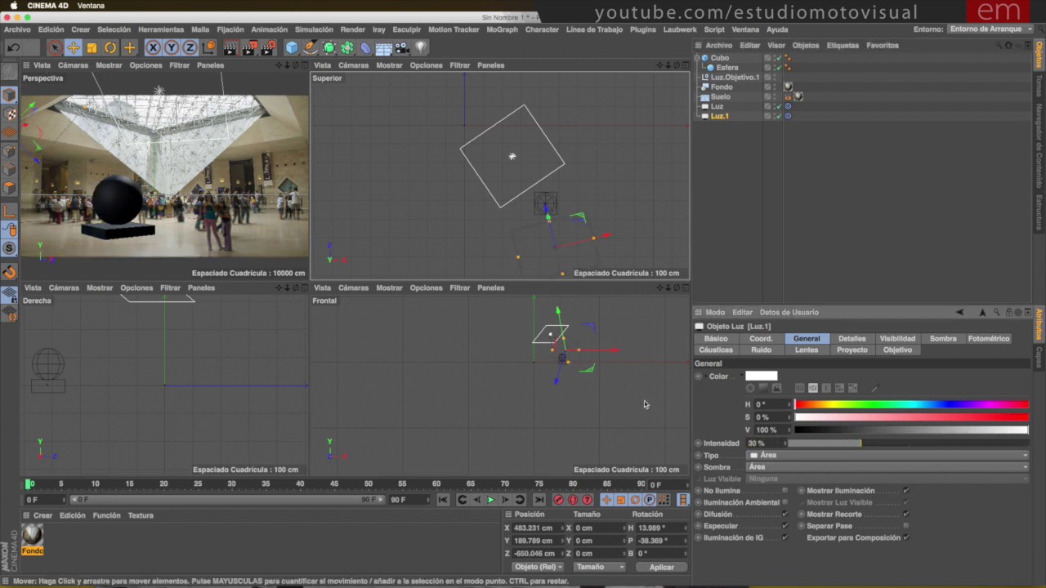
pyautogui.click(768, 467)
pyautogui.click(770, 482)
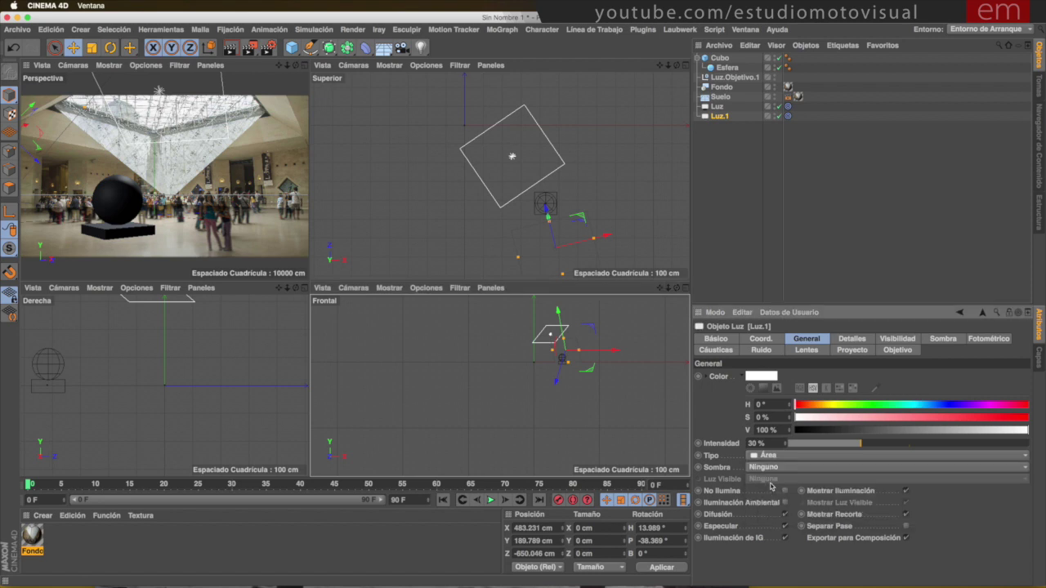
# Render the full-size Perspectiva view, raise Luz.1's intensity to 67%, and re-render
pyautogui.press('F1')
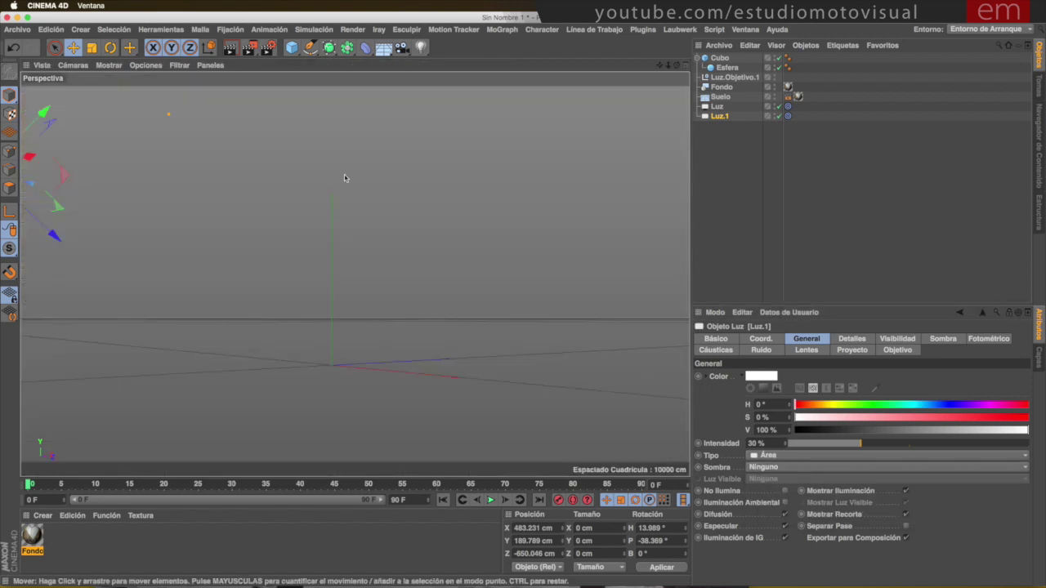
pyautogui.hotkey('ctrl', 'r')
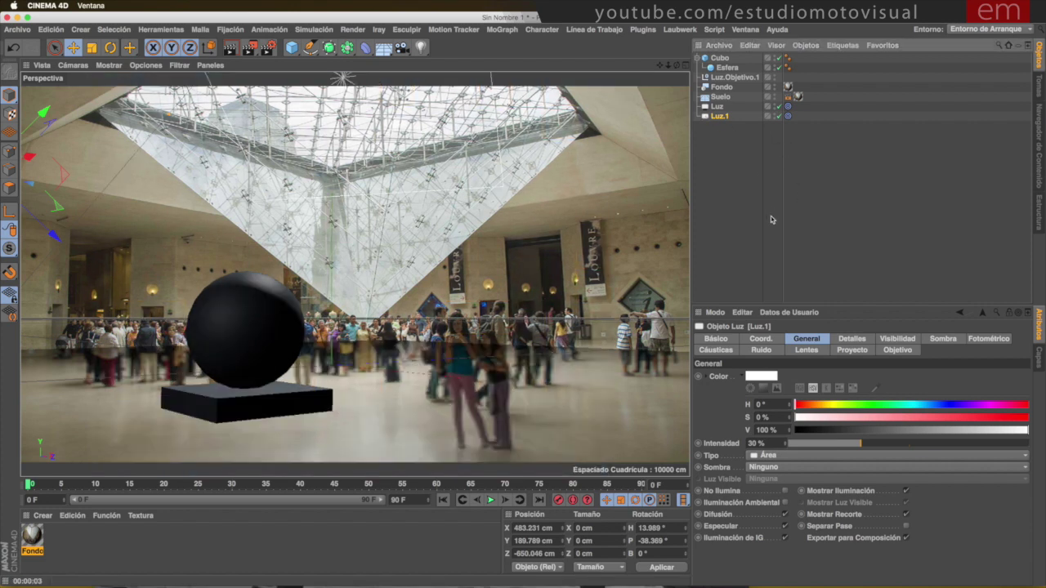
pyautogui.moveTo(926, 442); pyautogui.dragTo(951, 443)
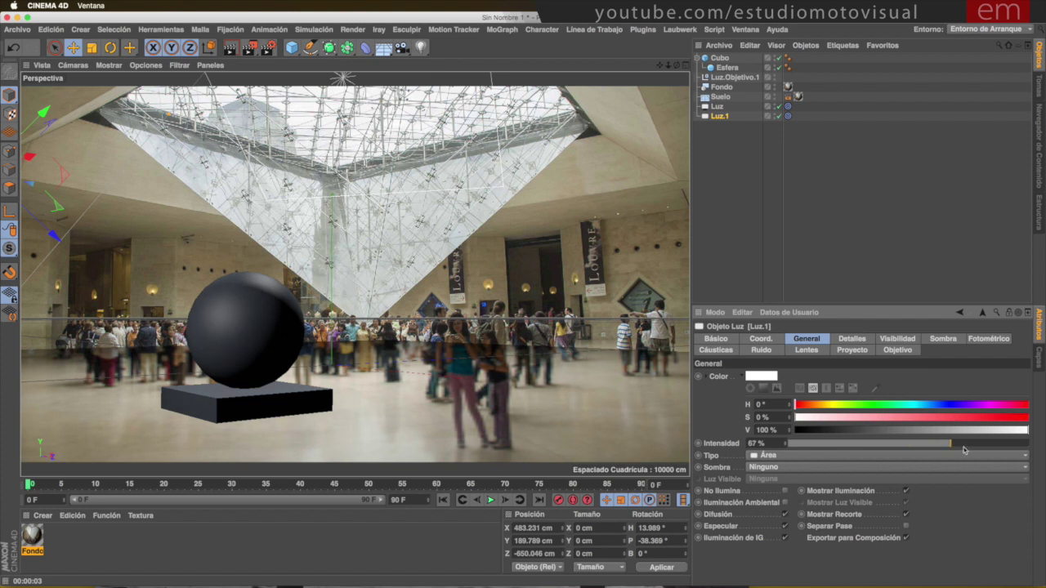
pyautogui.hotkey('ctrl', 'r')
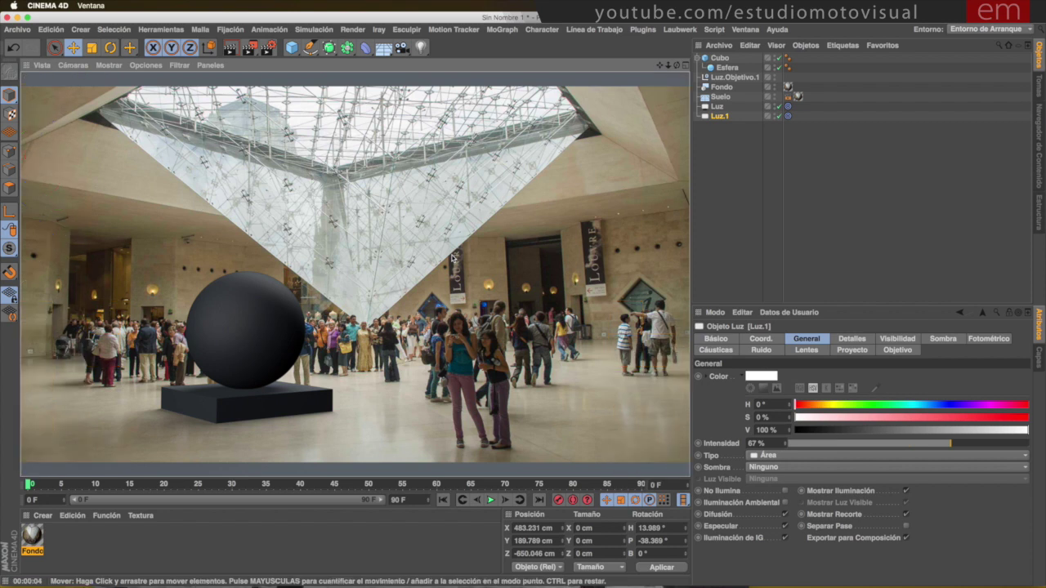
# Clear and re-render the viewport, then delete Cubo with its Esfera and the Luz.1 light
pyautogui.click(452, 258)
pyautogui.hotkey('ctrl', 'r')
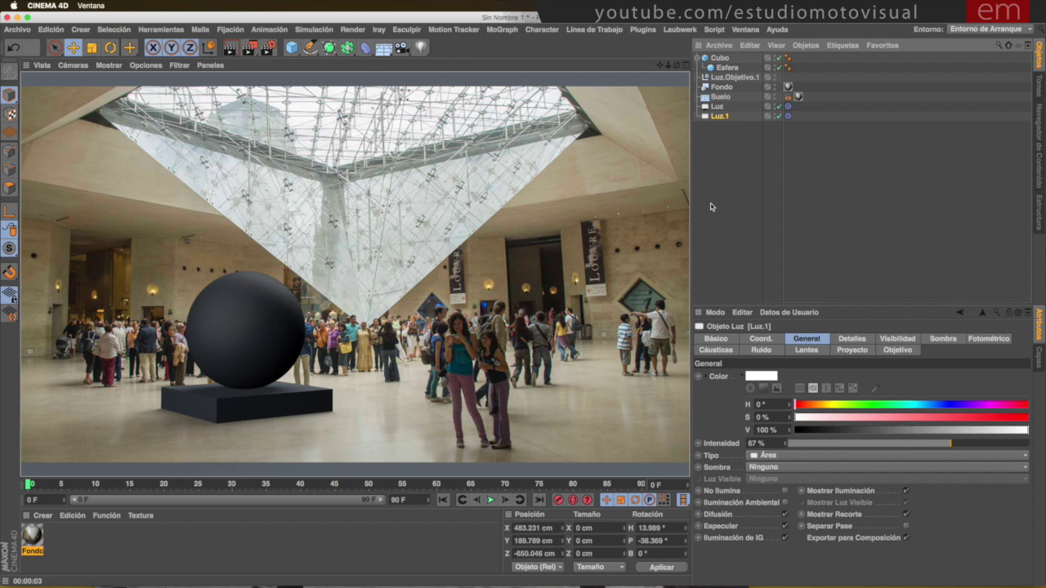
pyautogui.click(719, 59)
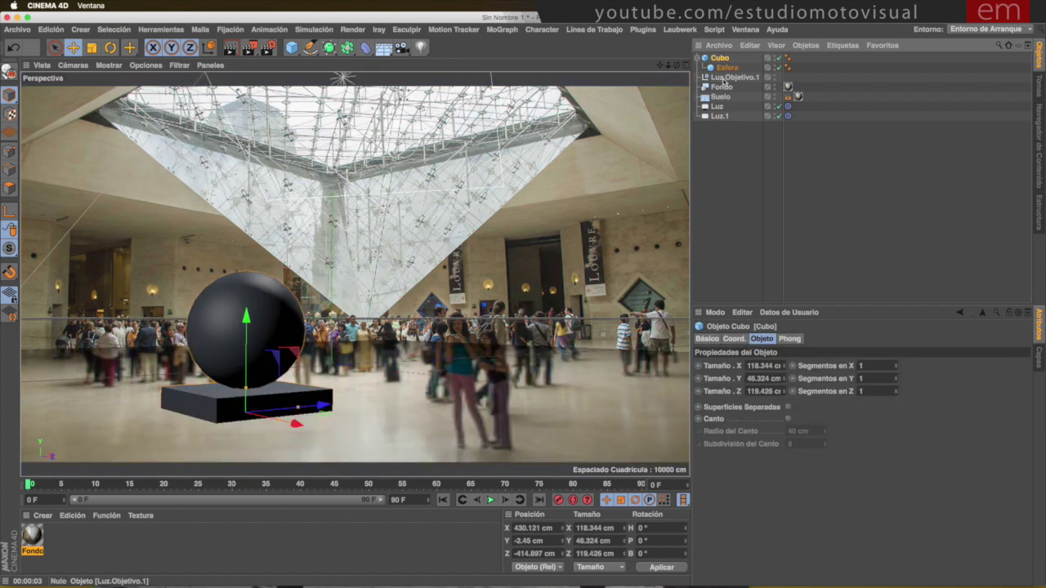
pyautogui.press('Delete')
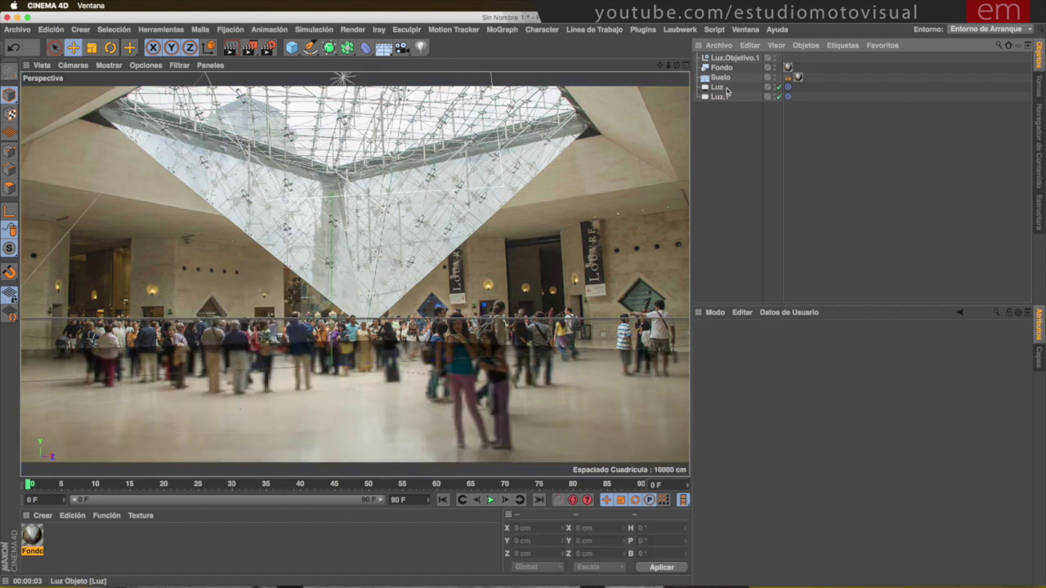
pyautogui.click(724, 98)
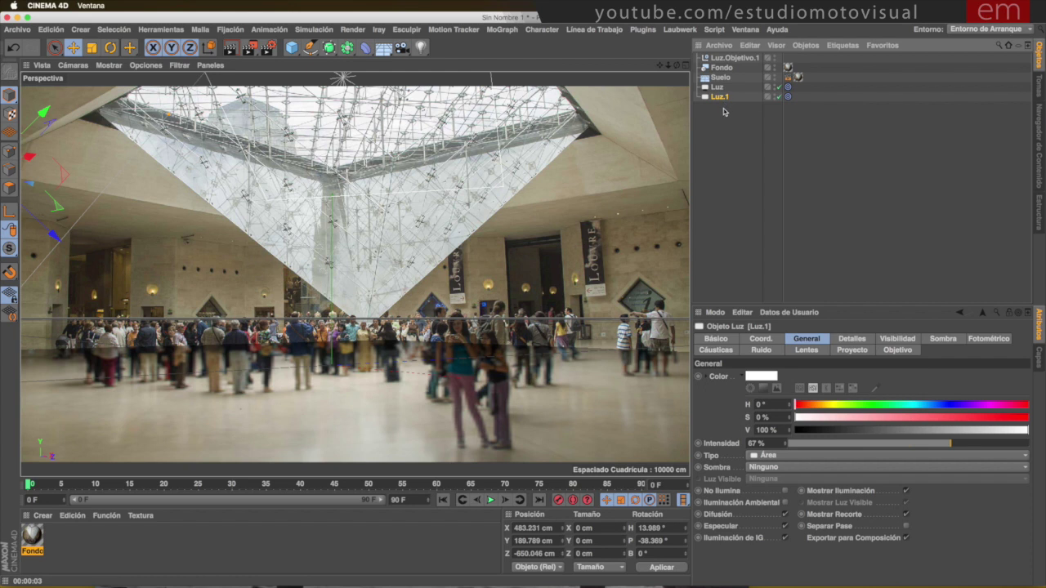
pyautogui.press('Delete')
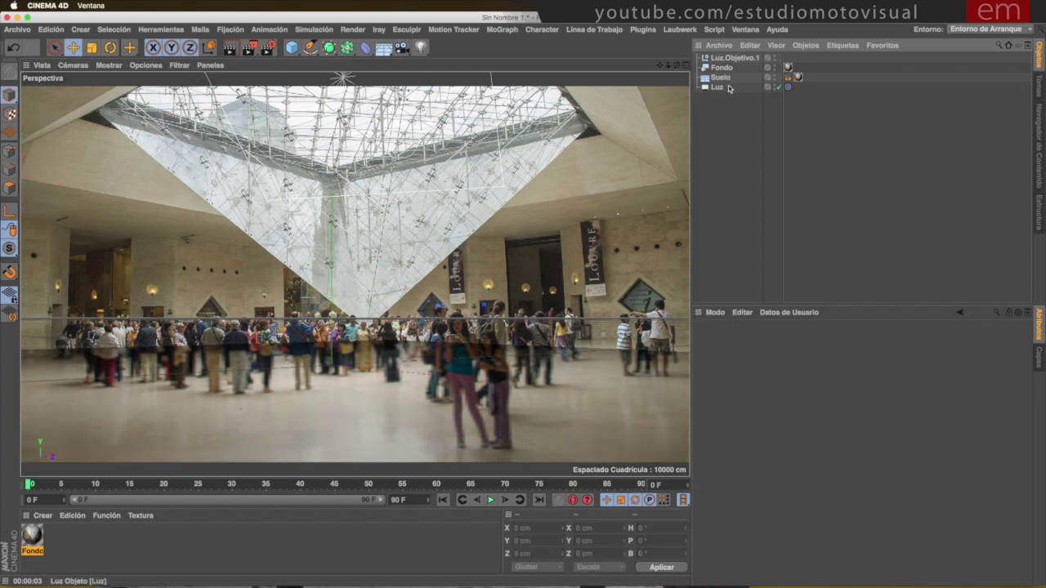
# Open the Fondo material editor and browse for a new Color texture file
pyautogui.doubleClick(32, 536)
pyautogui.moveTo(392, 76)
pyautogui.mouseDown()
pyautogui.moveTo(415, 130)
pyautogui.moveTo(548, 148)
pyautogui.mouseUp()
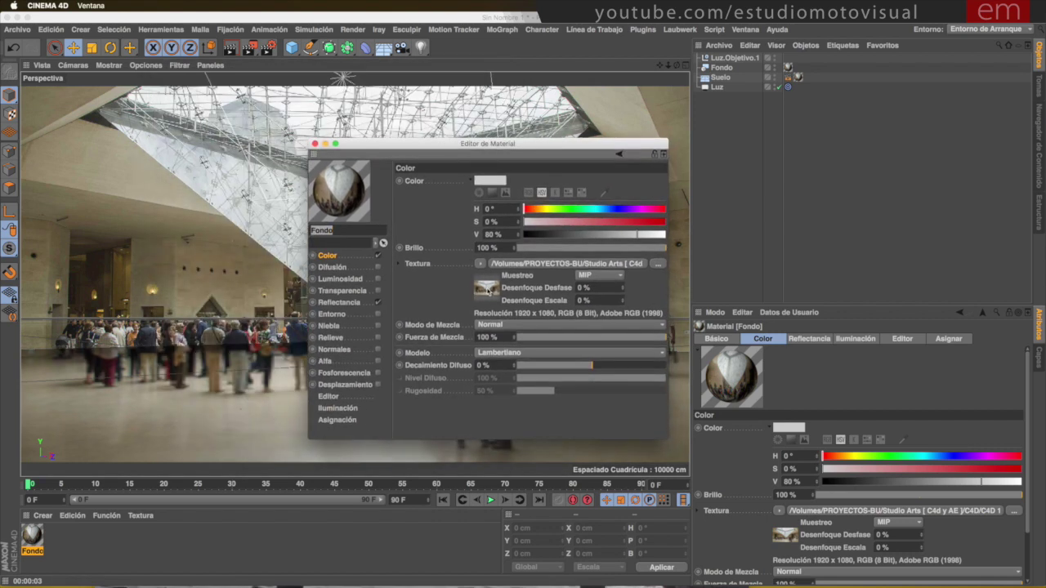
pyautogui.click(658, 263)
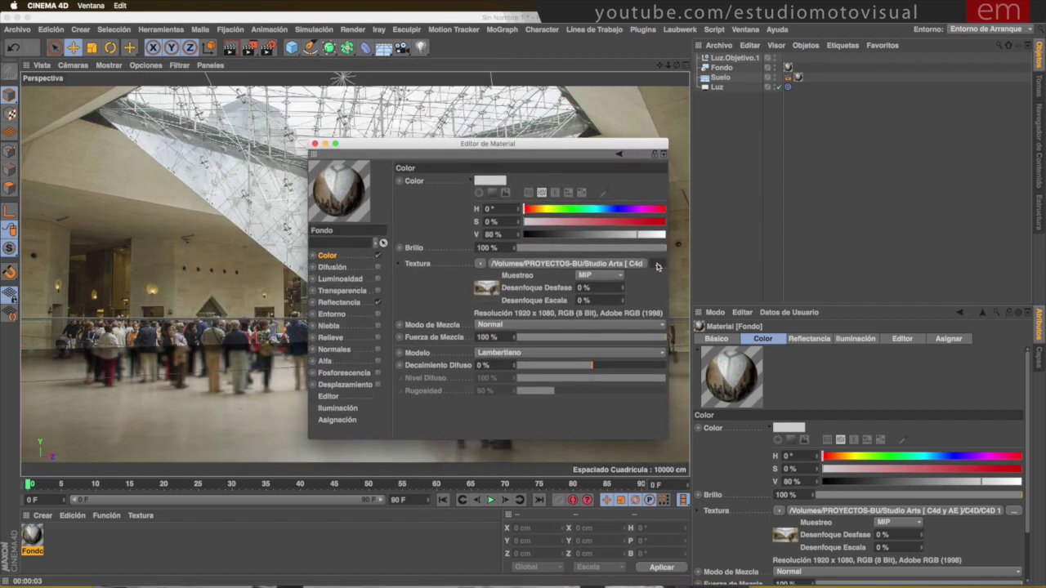
# Load FixedCam_videoClip.MOV as Fondo's texture, keeping it at its original location
pyautogui.click(462, 136)
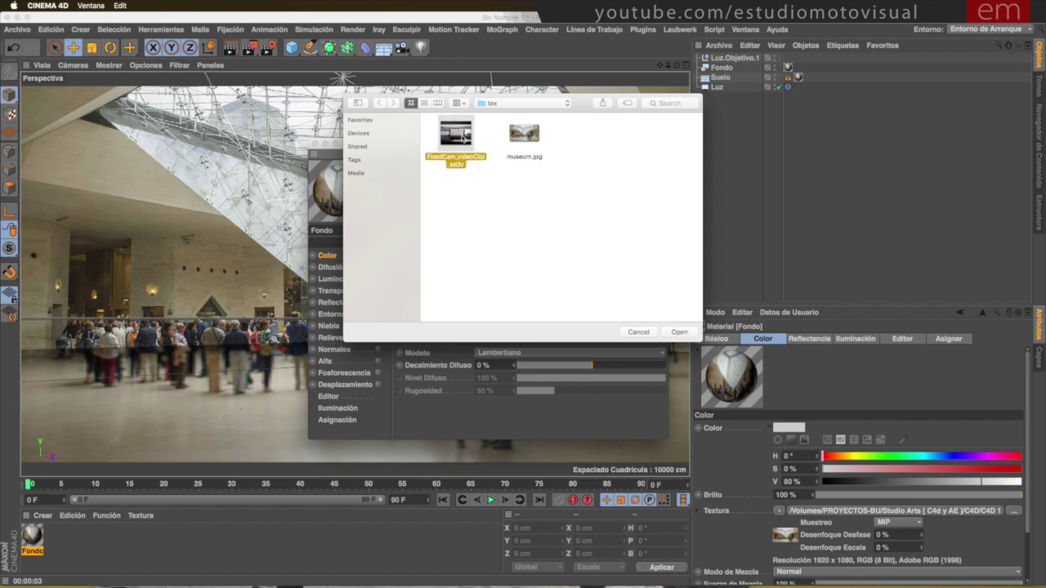
pyautogui.click(682, 332)
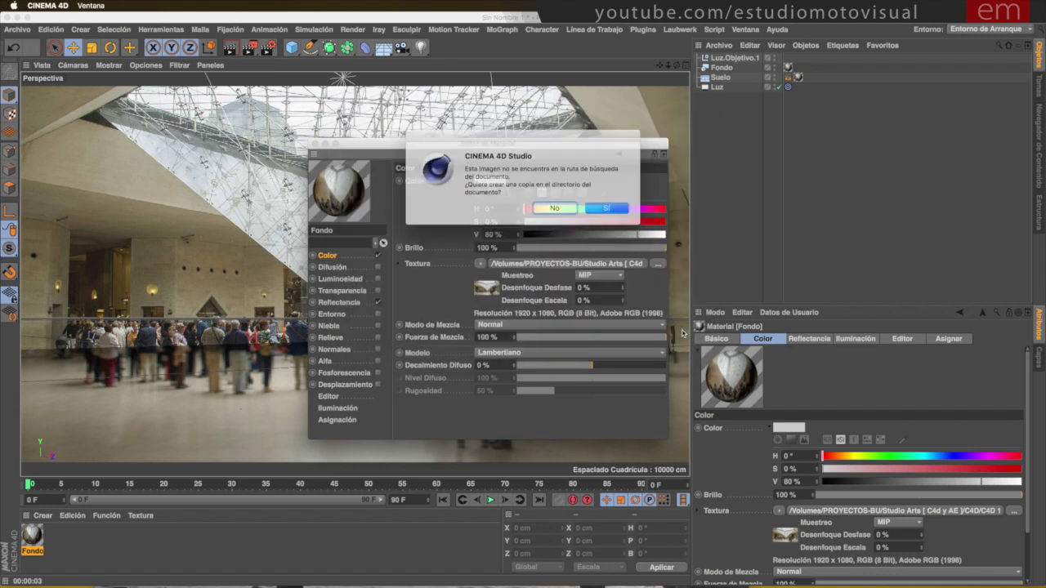
pyautogui.click(552, 207)
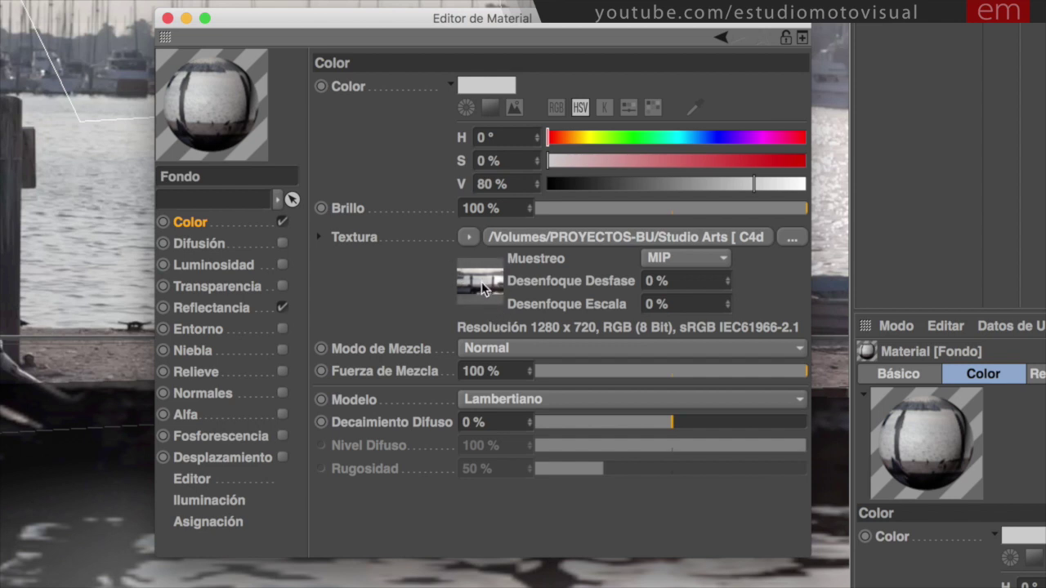
# Recalculate the clip's frames, set its timing to Fotograma Exacto, and close the Material Editor
pyautogui.click(480, 283)
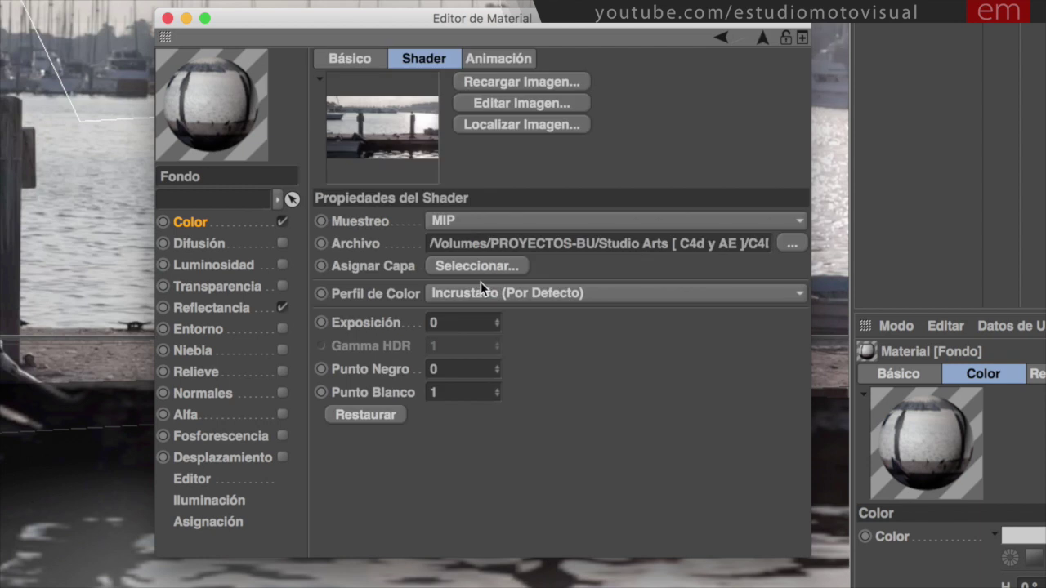
pyautogui.click(501, 58)
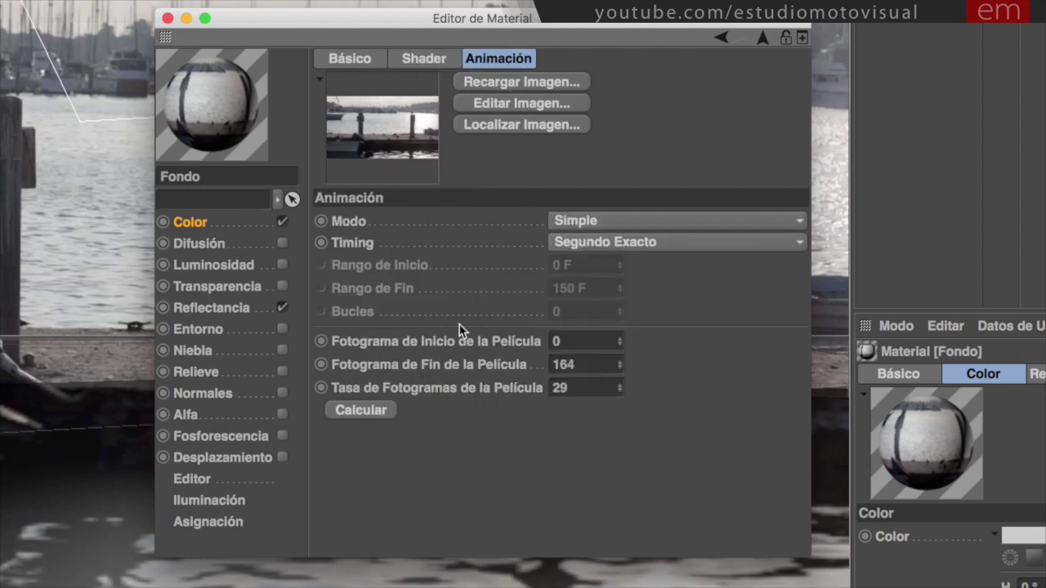
pyautogui.click(367, 406)
pyautogui.click(594, 244)
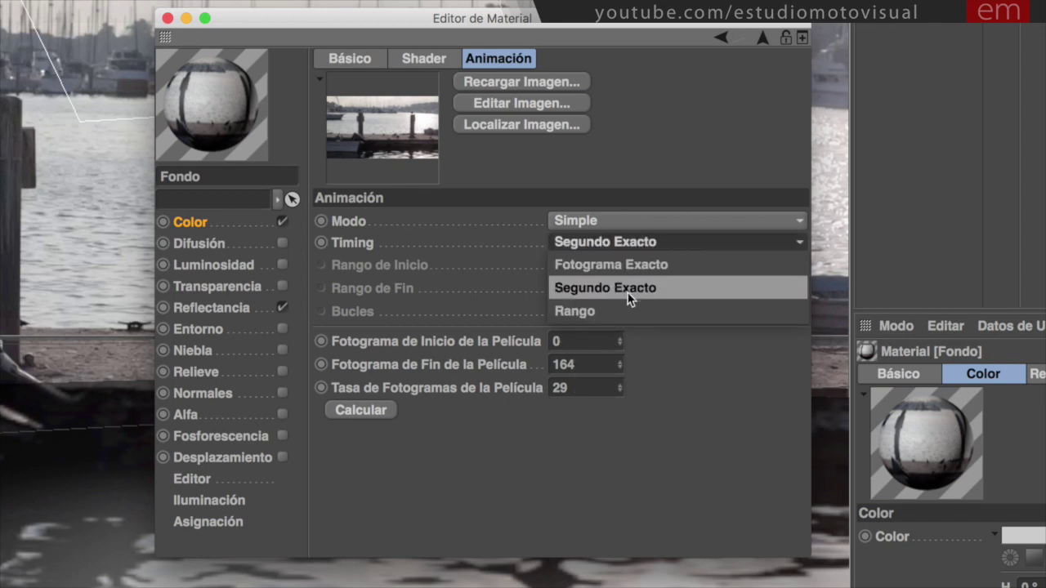
pyautogui.click(614, 270)
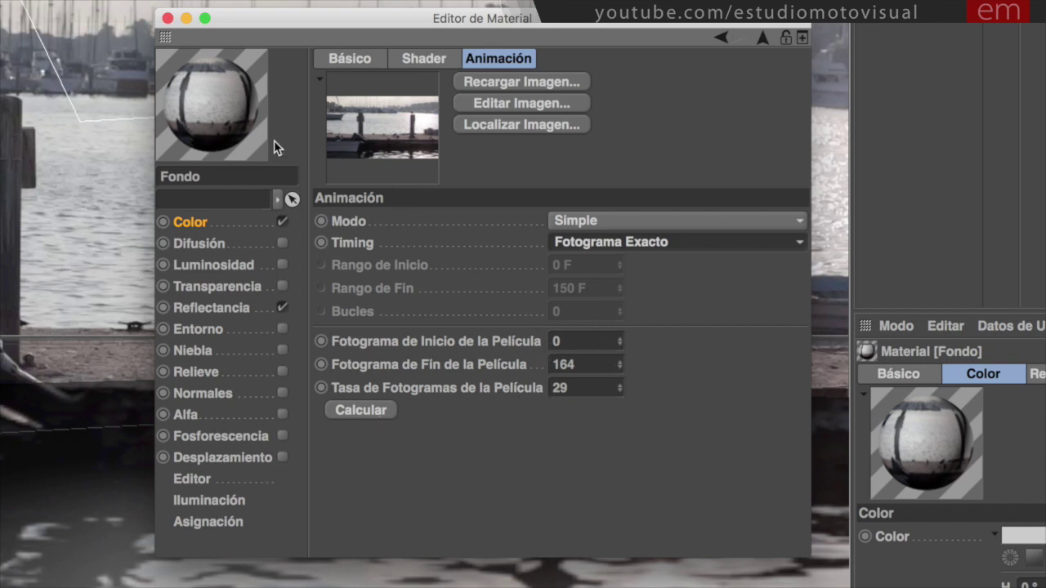
pyautogui.click(168, 18)
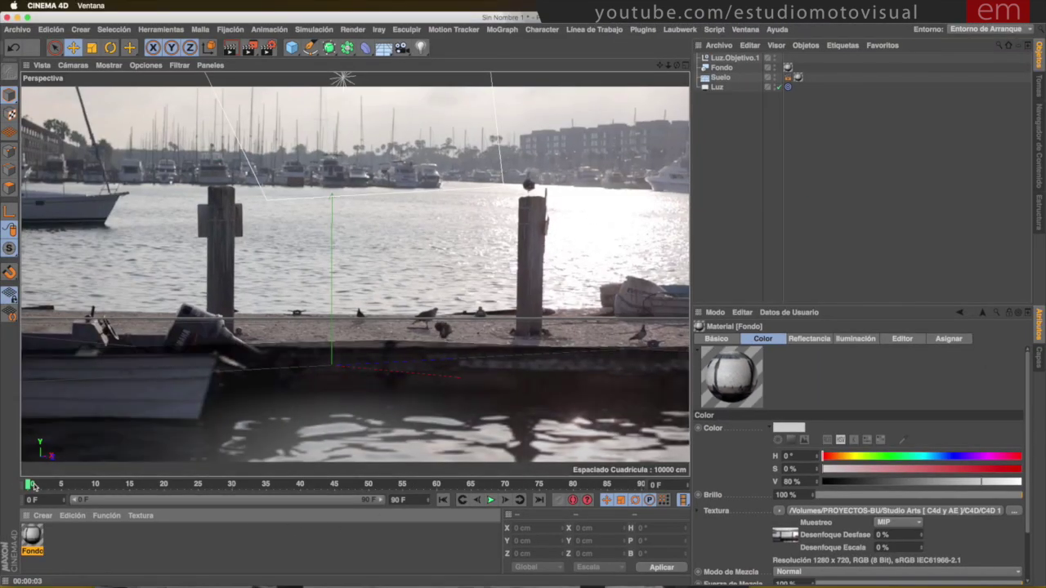
pyautogui.moveTo(32, 486)
pyautogui.mouseDown()
pyautogui.moveTo(606, 495)
pyautogui.moveTo(12, 485)
pyautogui.mouseUp()
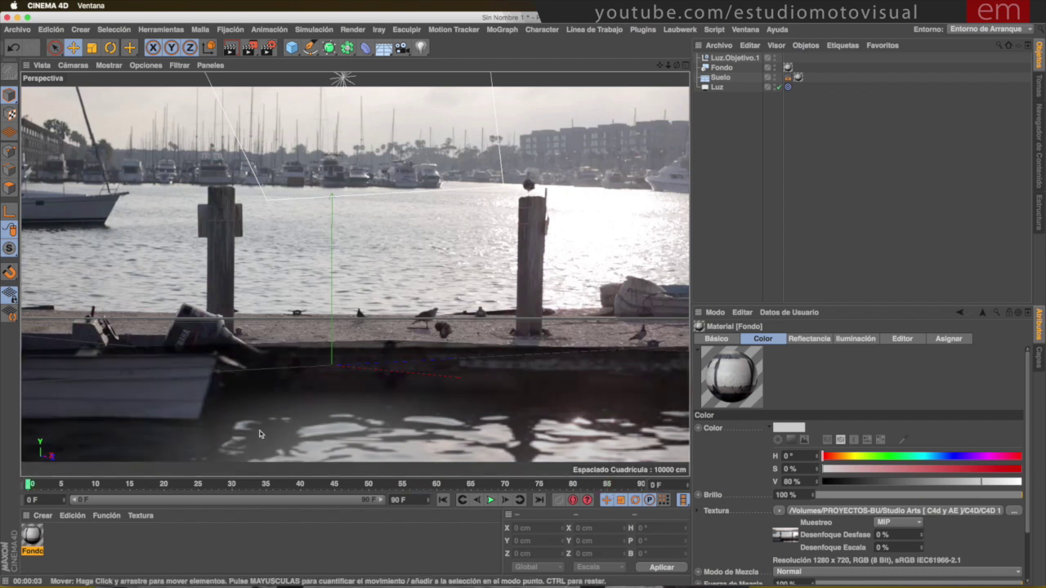
pyautogui.doubleClick(30, 536)
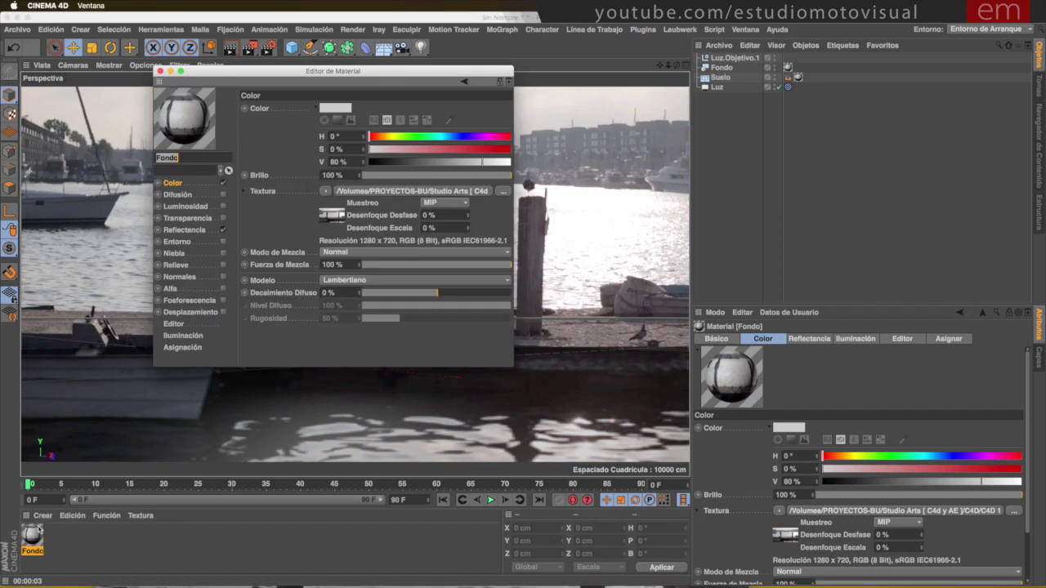
pyautogui.moveTo(327, 72); pyautogui.dragTo(445, 147)
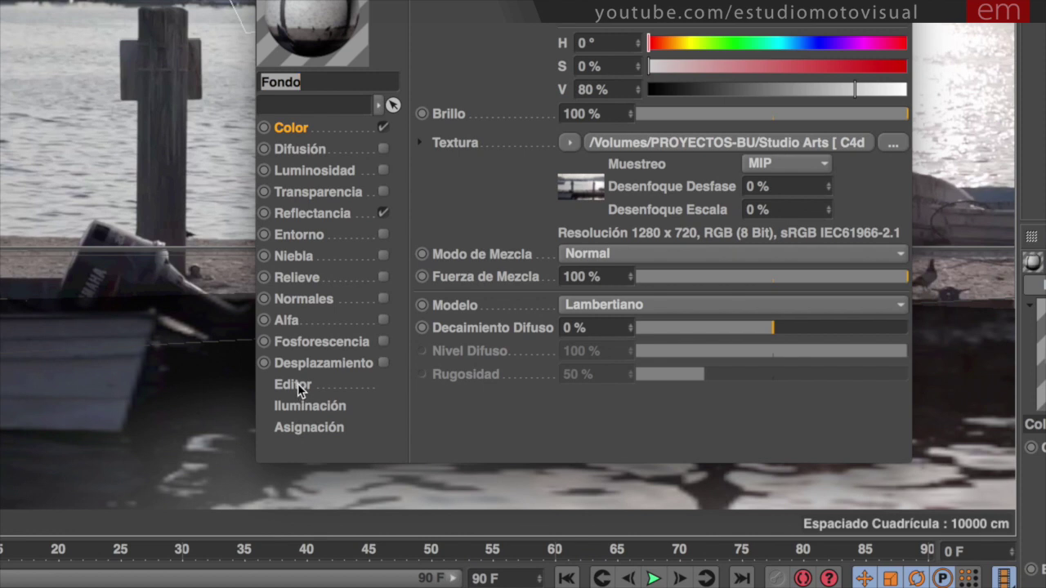
pyautogui.click(297, 384)
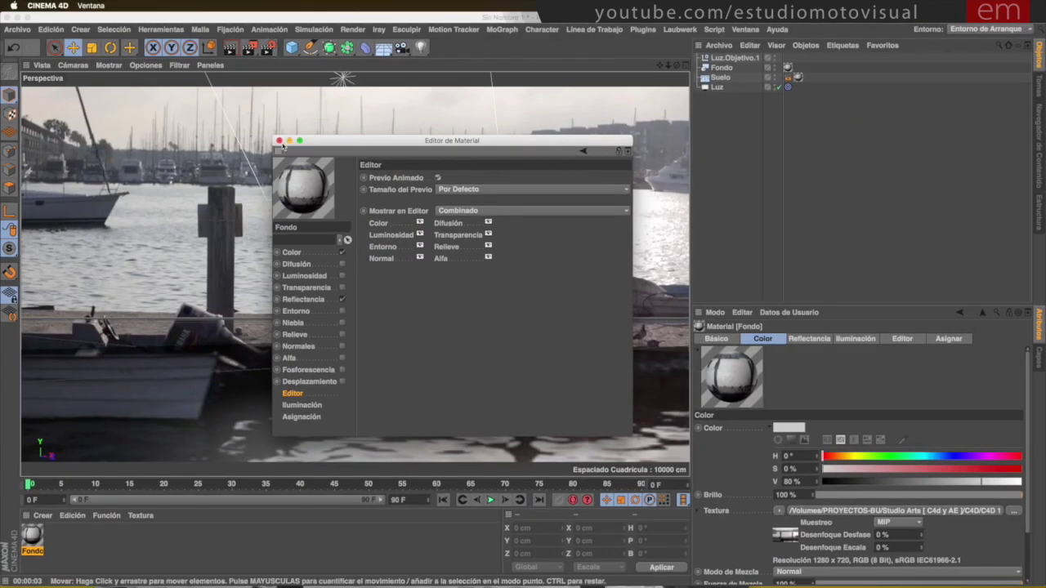
pyautogui.click(278, 141)
# Scrub the timeline through frames 48, 75 and 56 to preview the harbour footage
pyautogui.moveTo(45, 488); pyautogui.dragTo(360, 486)
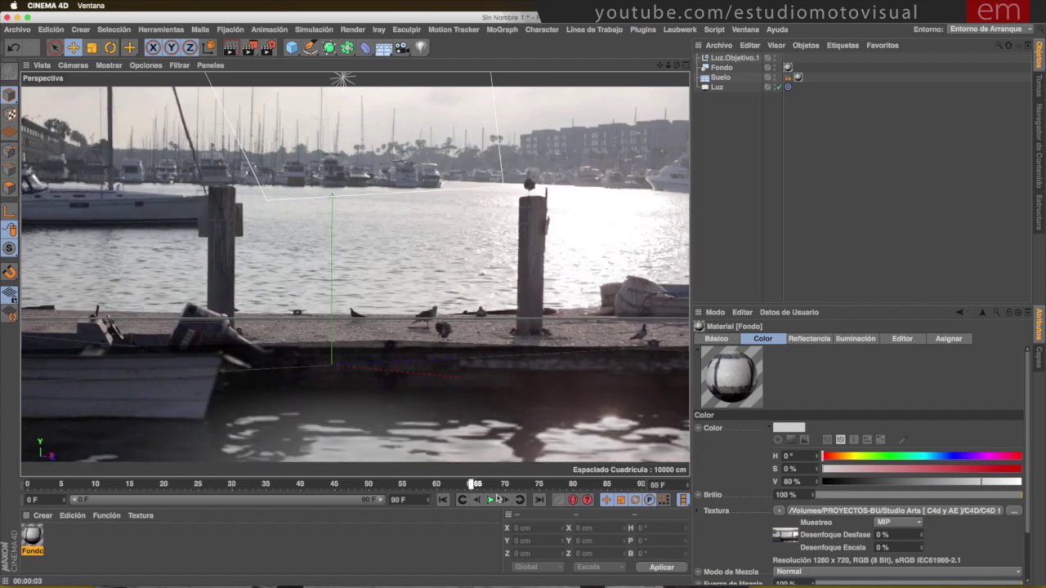
pyautogui.moveTo(360, 486); pyautogui.dragTo(540, 485)
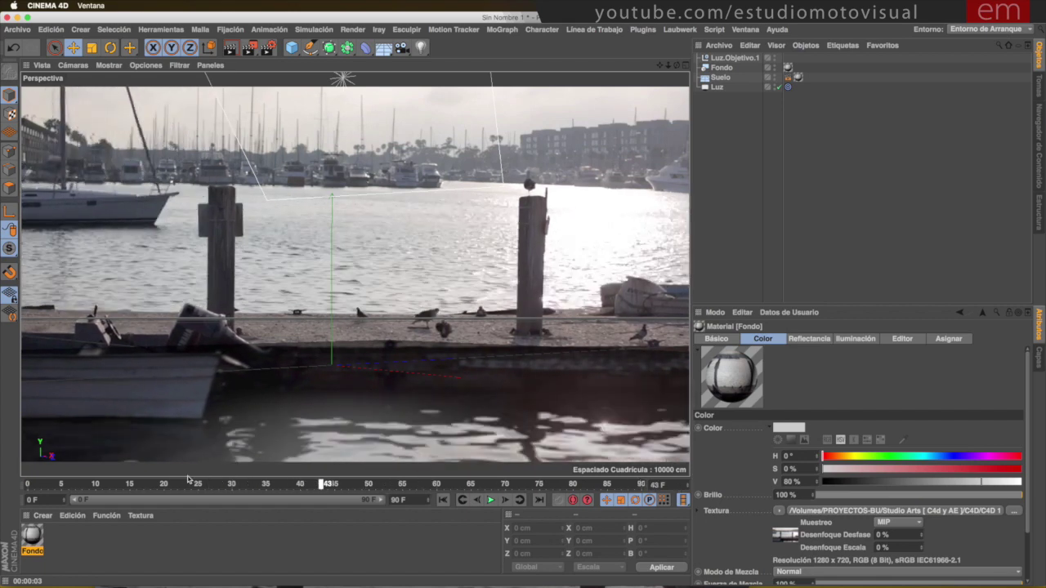
pyautogui.moveTo(434, 481); pyautogui.dragTo(413, 485)
pyautogui.moveTo(495, 484)
pyautogui.mouseDown()
pyautogui.moveTo(36, 489)
pyautogui.moveTo(675, 485)
pyautogui.moveTo(256, 472)
pyautogui.mouseUp()
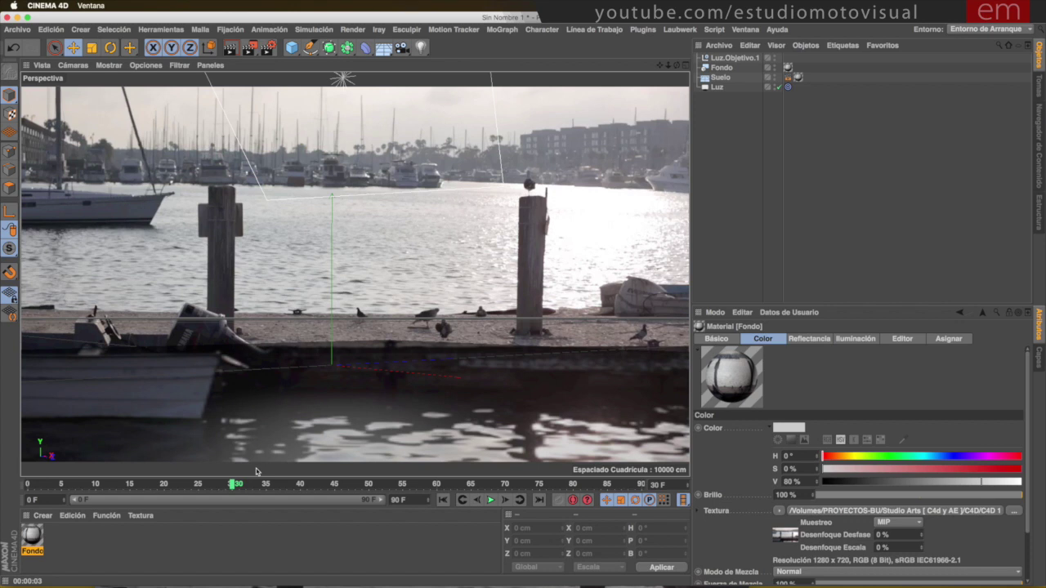
# Set the scene's end frame to 160 so the timeline covers the whole clip
pyautogui.doubleClick(398, 500)
pyautogui.write('30')
pyautogui.write('160')
pyautogui.press('Return')
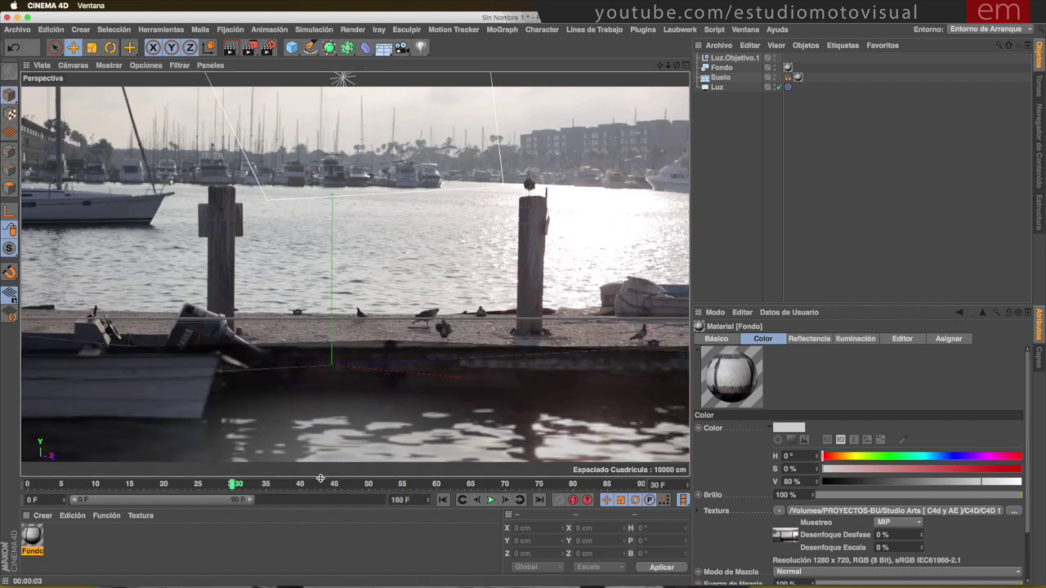
pyautogui.moveTo(250, 500); pyautogui.dragTo(380, 499)
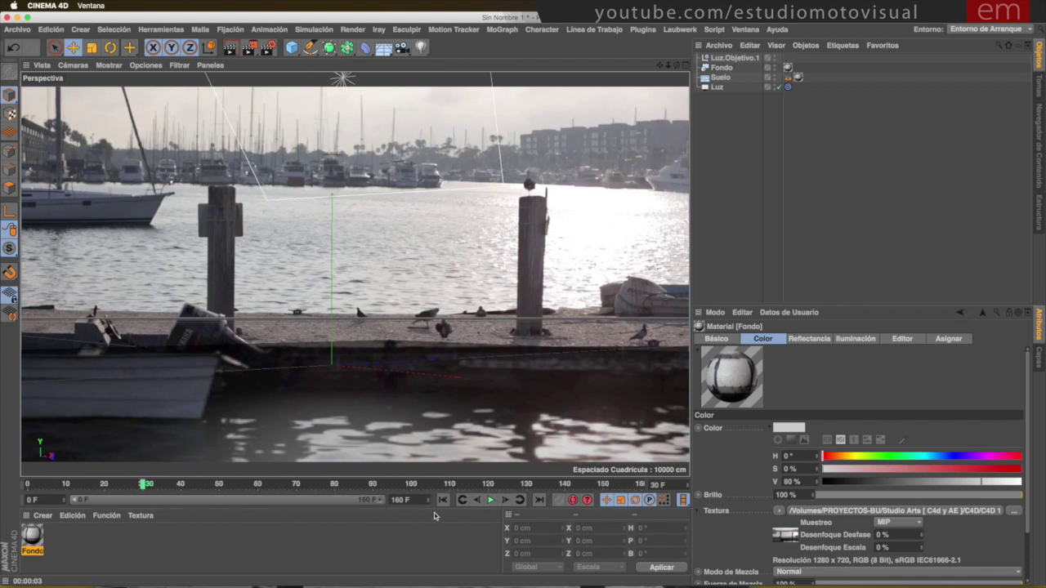
# Scrub through the full 160-frame footage and return to frame 0
pyautogui.moveTo(144, 484)
pyautogui.mouseDown()
pyautogui.moveTo(556, 484)
pyautogui.moveTo(682, 500)
pyautogui.mouseUp()
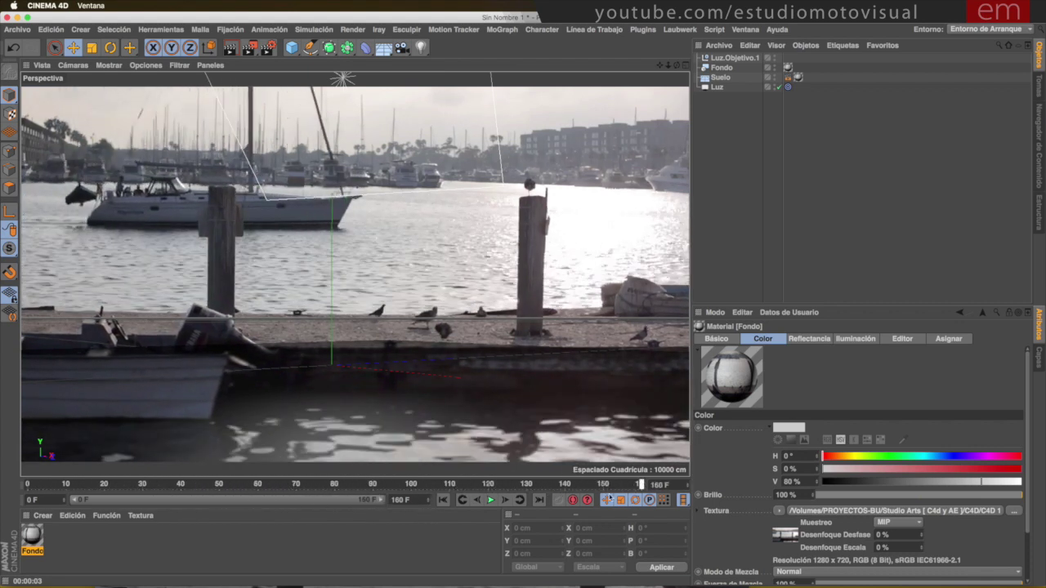
pyautogui.moveTo(609, 498)
pyautogui.mouseDown()
pyautogui.moveTo(89, 484)
pyautogui.moveTo(498, 484)
pyautogui.moveTo(26, 486)
pyautogui.mouseUp()
pyautogui.click(445, 341)
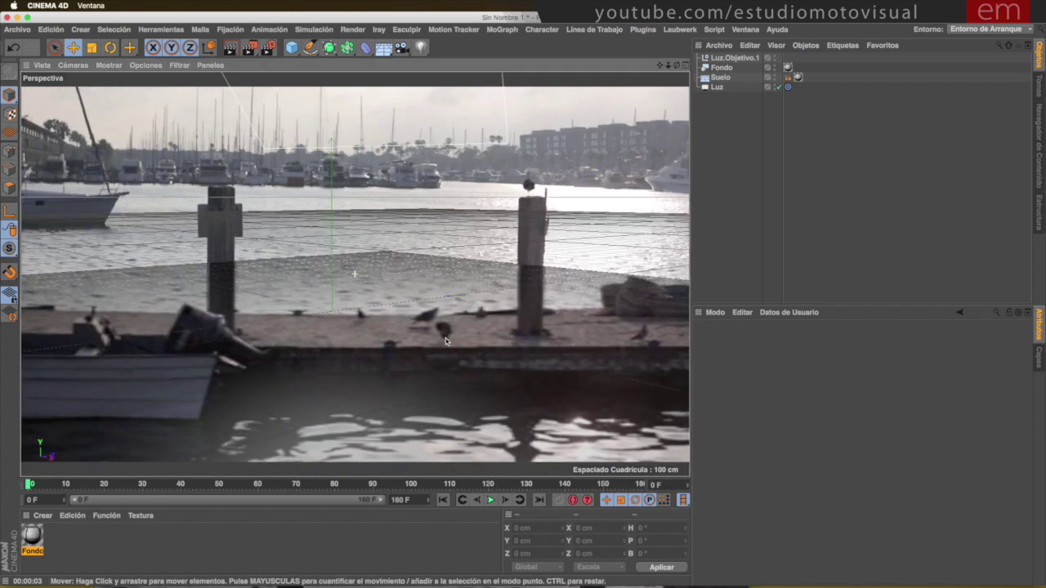
# Reframe the perspective on the Suelo floor and area light, then clear the selection
pyautogui.moveTo(446, 341)
pyautogui.mouseDown()
pyautogui.moveTo(403, 351)
pyautogui.moveTo(425, 342)
pyautogui.moveTo(425, 312)
pyautogui.moveTo(463, 310)
pyautogui.moveTo(502, 260)
pyautogui.mouseUp()
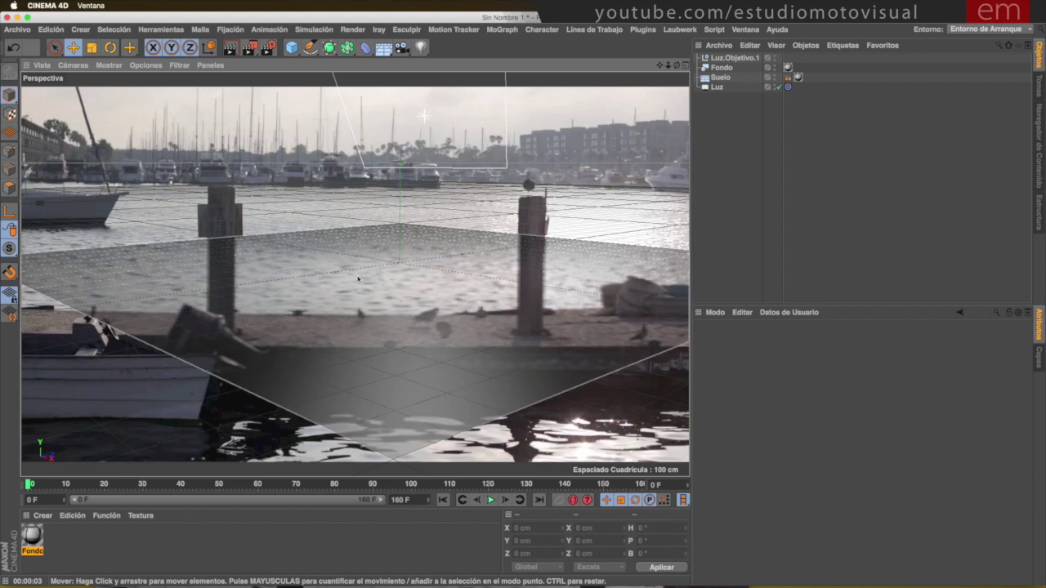
pyautogui.click(720, 77)
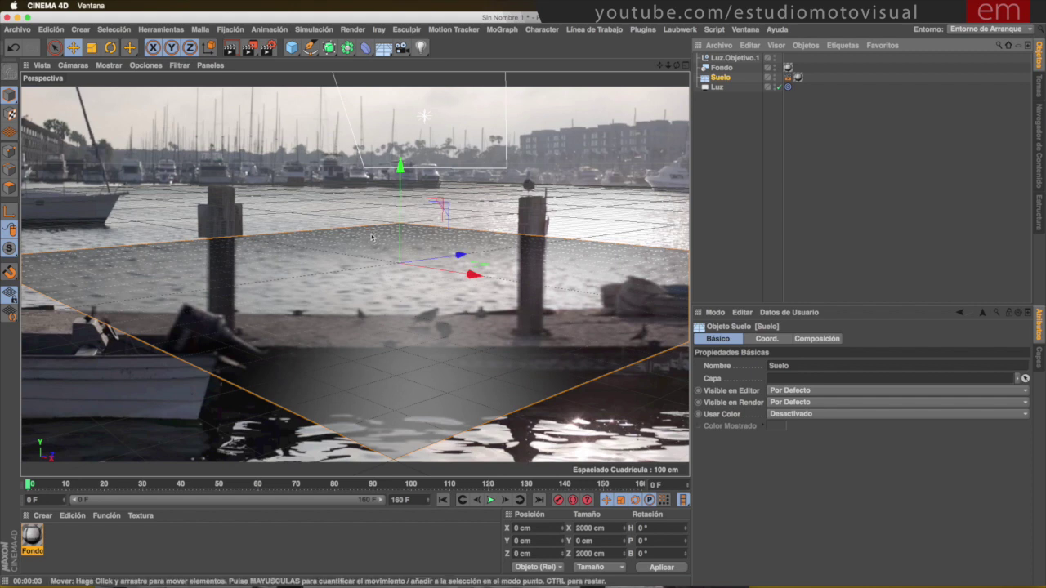
pyautogui.click(721, 141)
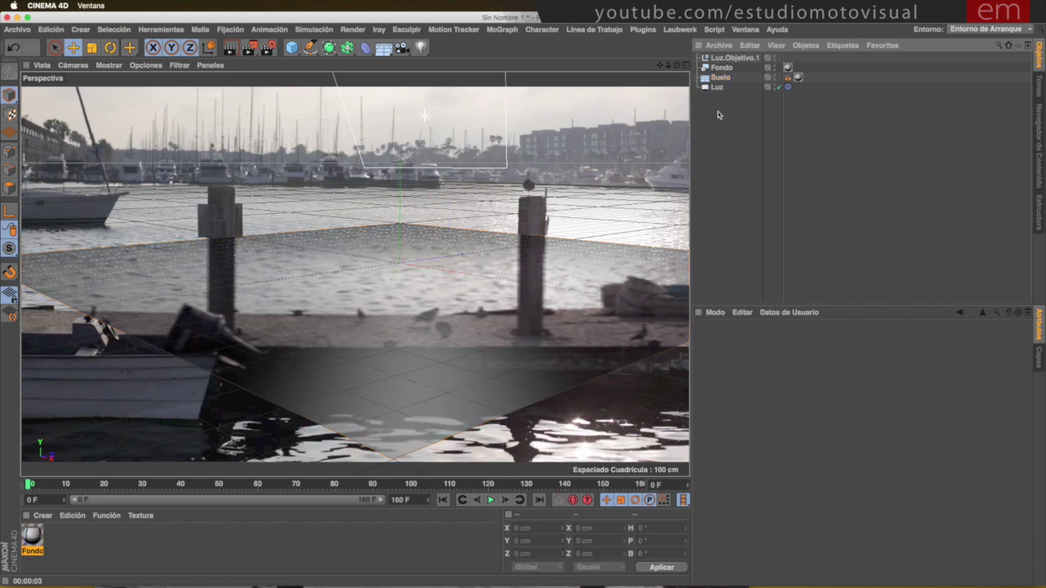
pyautogui.click(292, 48)
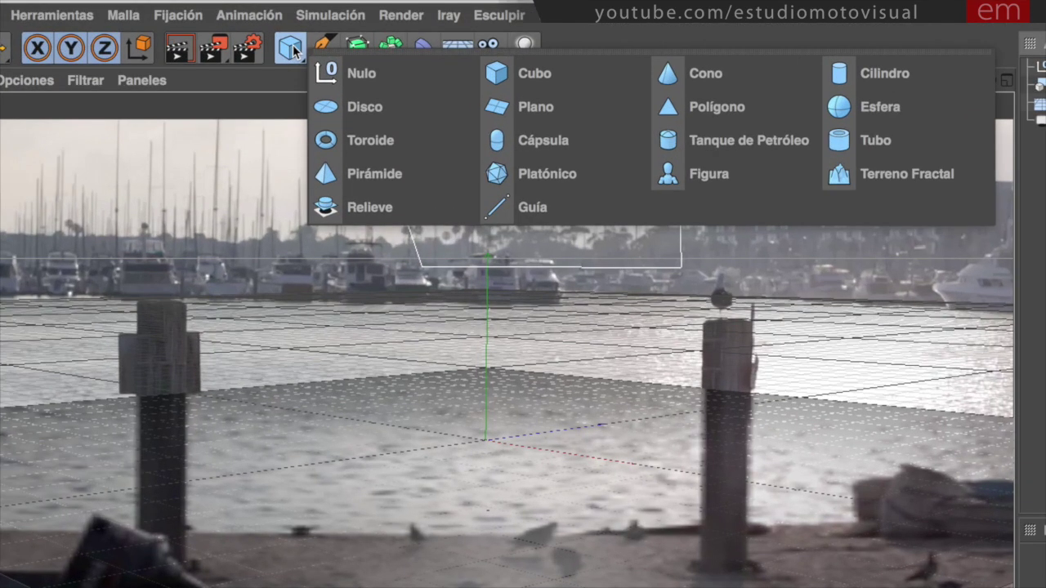
# Add a Cápsula, raise it to 39.171 cm and check it with a quick render
pyautogui.click(555, 141)
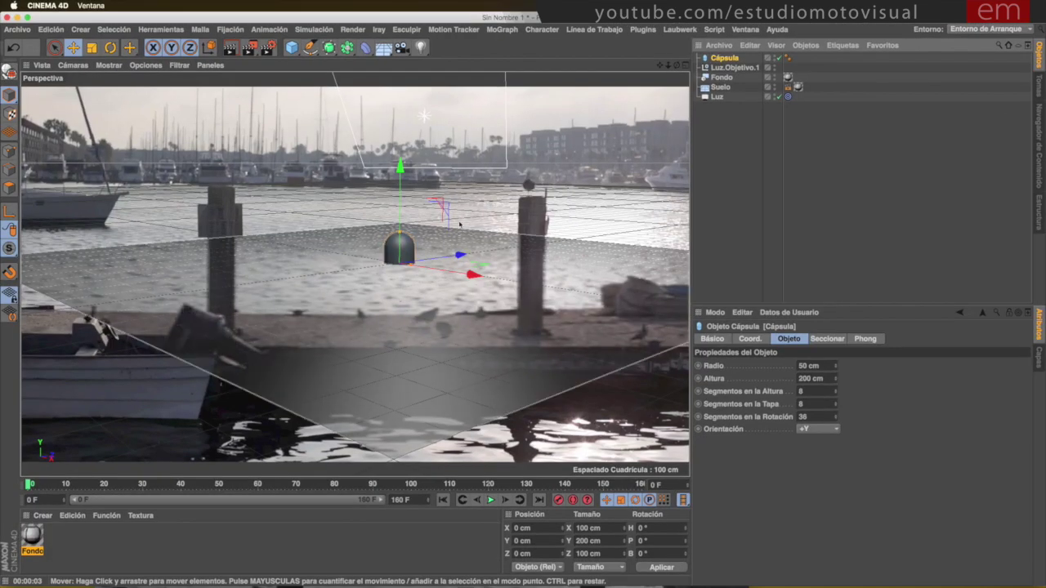
pyautogui.moveTo(406, 170); pyautogui.dragTo(410, 280)
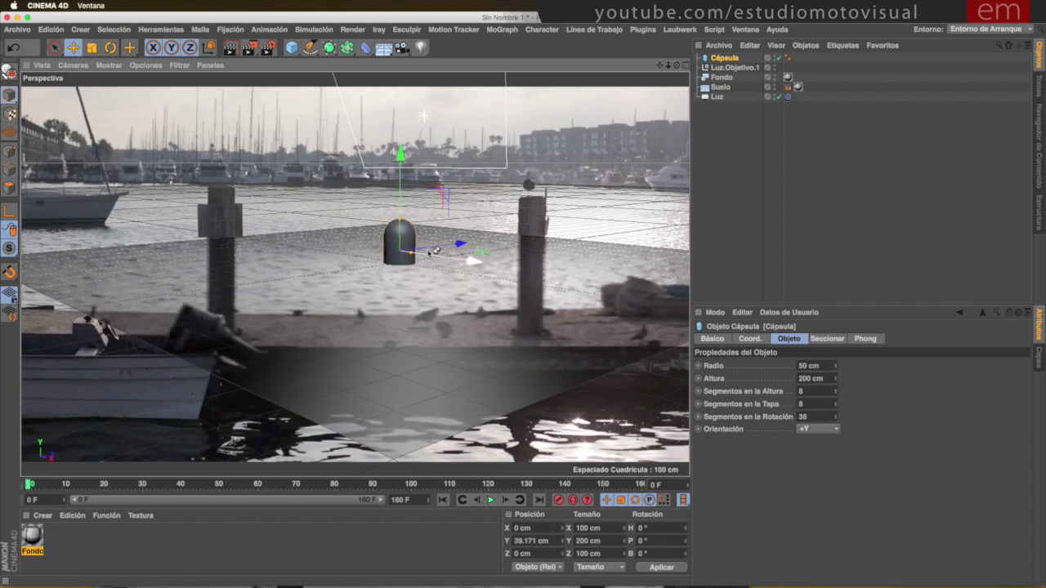
pyautogui.hotkey('ctrl', 'r')
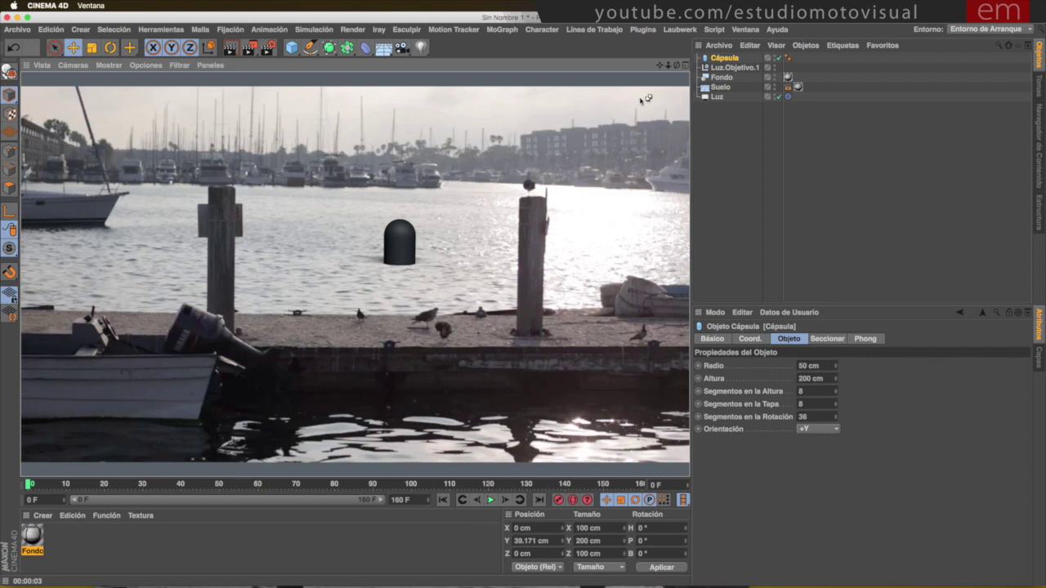
pyautogui.click(433, 251)
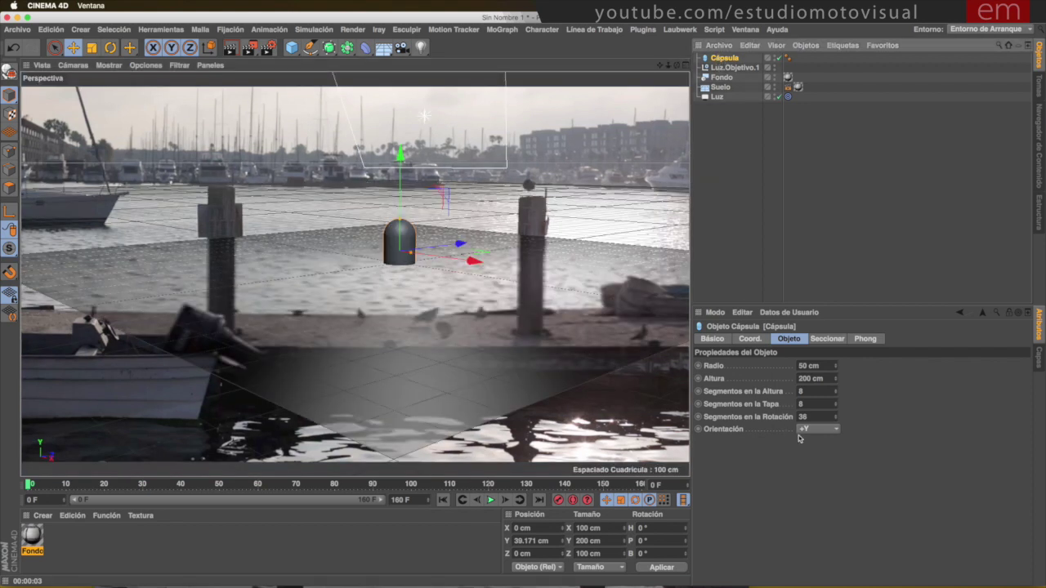
# Lay the capsule along +X and slice it from -90° to 90° into a half hull
pyautogui.click(811, 430)
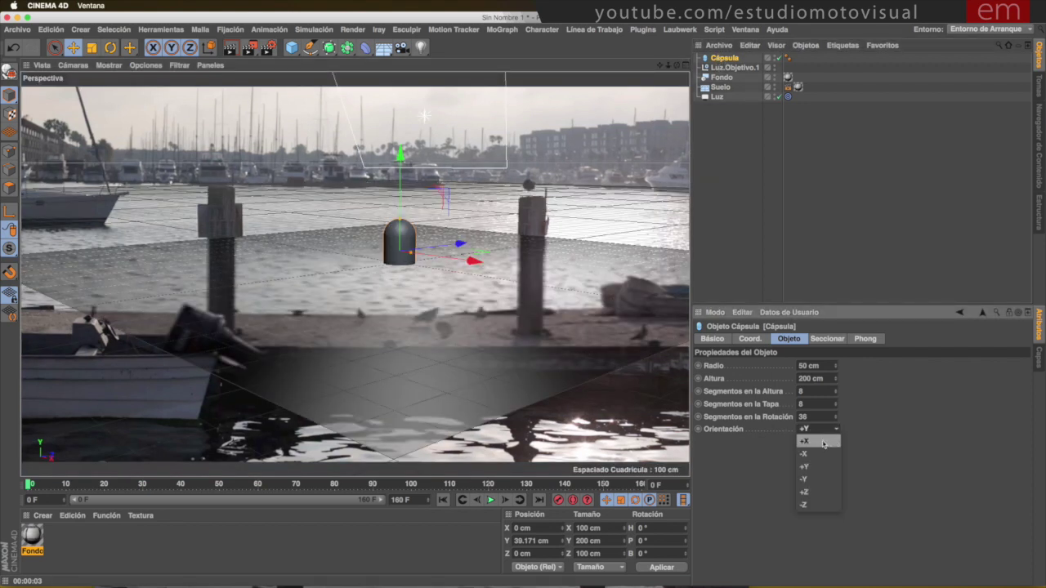
pyautogui.click(824, 442)
pyautogui.click(816, 340)
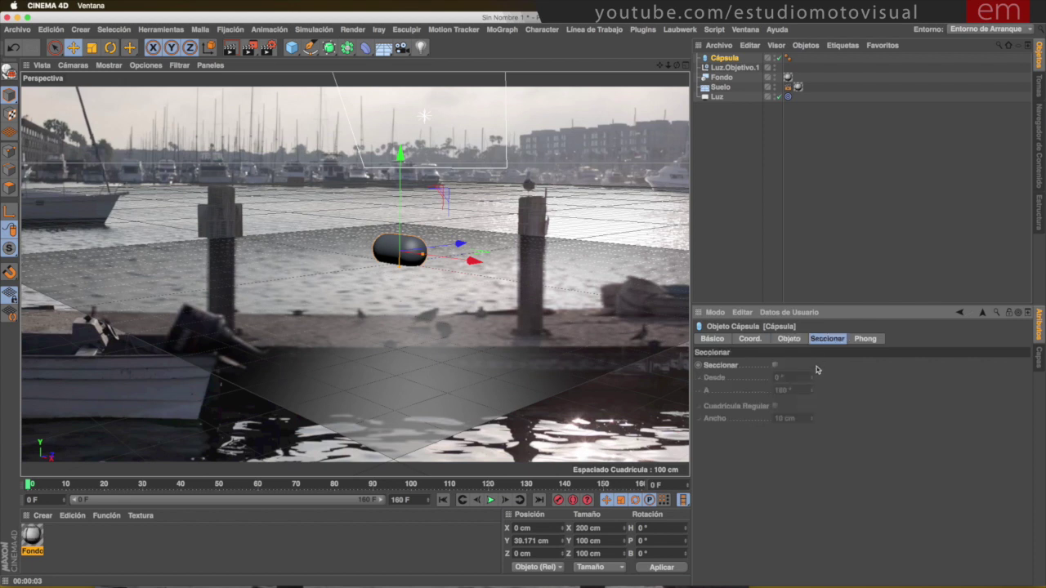
pyautogui.click(776, 366)
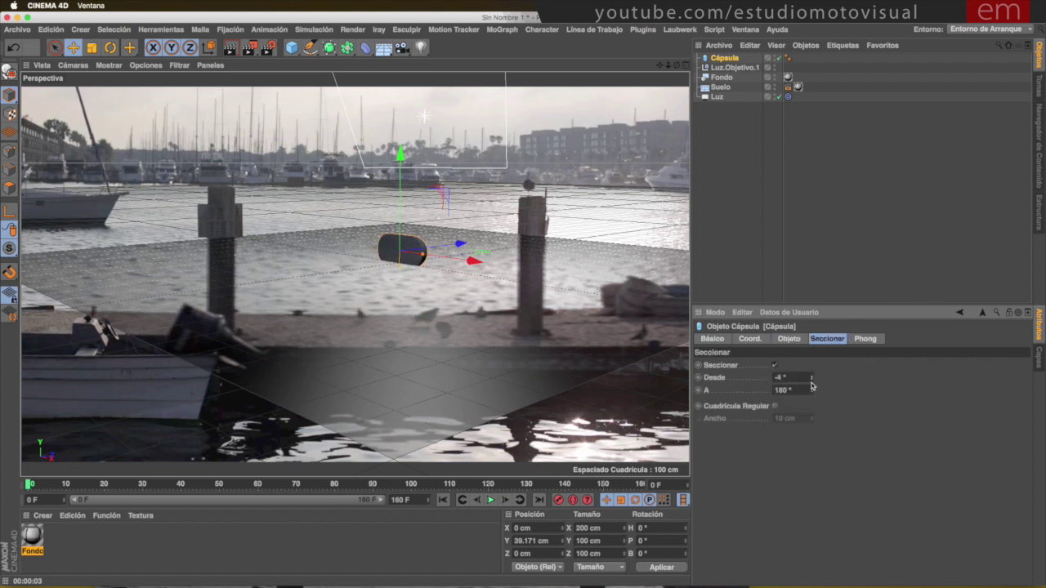
pyautogui.moveTo(812, 379); pyautogui.dragTo(804, 437)
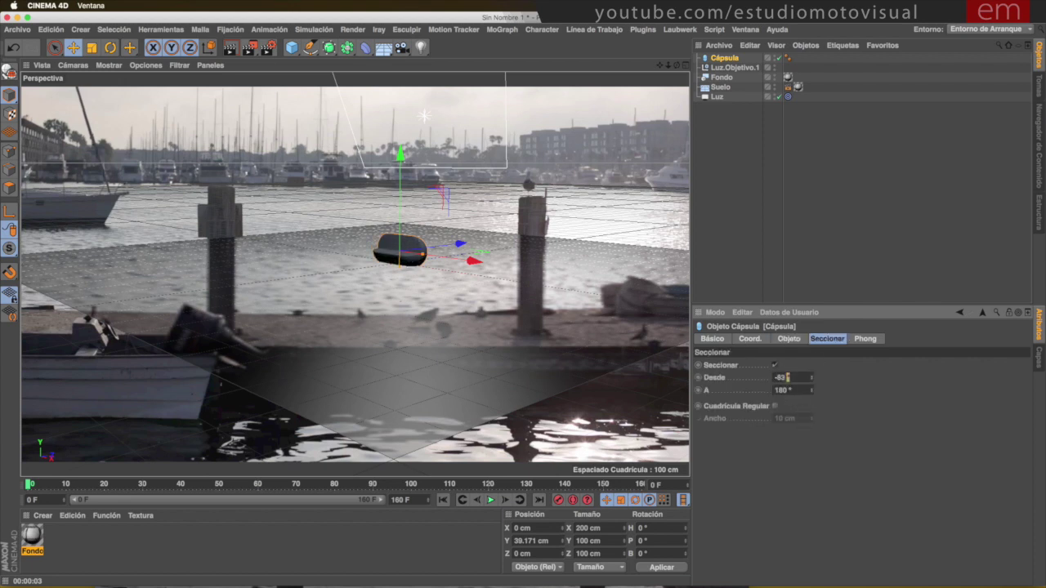
pyautogui.press('BackSpace')
pyautogui.press('BackSpace')
pyautogui.press('BackSpace')
pyautogui.write('0')
pyautogui.press('Tab')
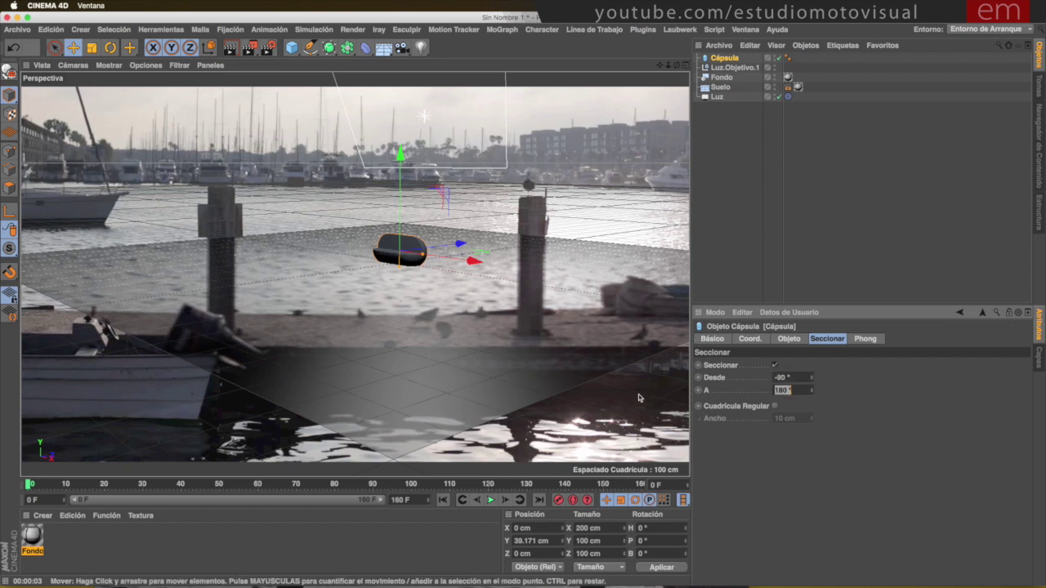
pyautogui.write('90')
pyautogui.press('Return')
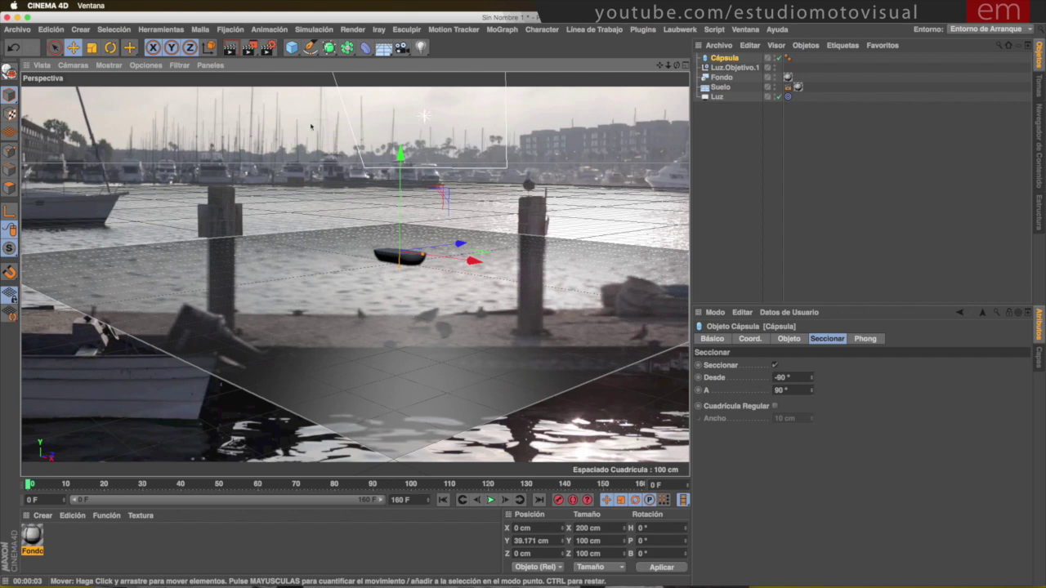
pyautogui.click(92, 48)
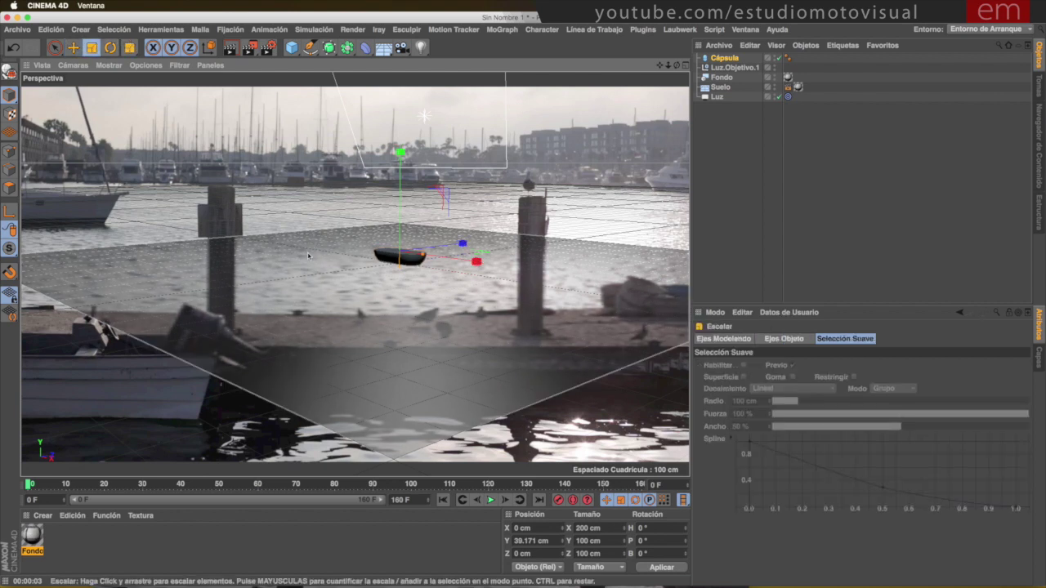
# Scale the hull up to 508×254×254 cm and turn it 29.2° in heading
pyautogui.moveTo(308, 257); pyautogui.dragTo(633, 286)
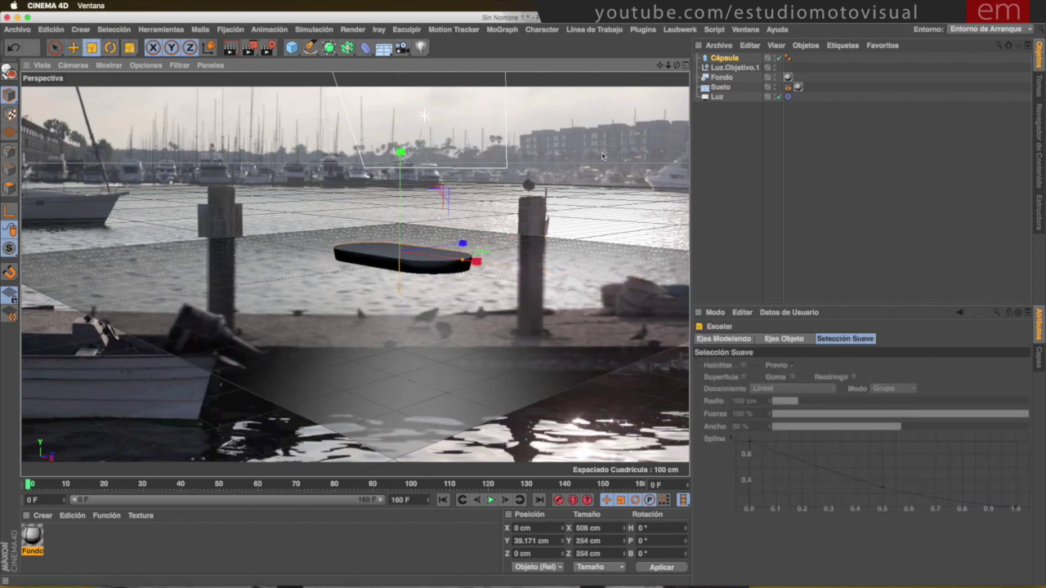
pyautogui.click(54, 48)
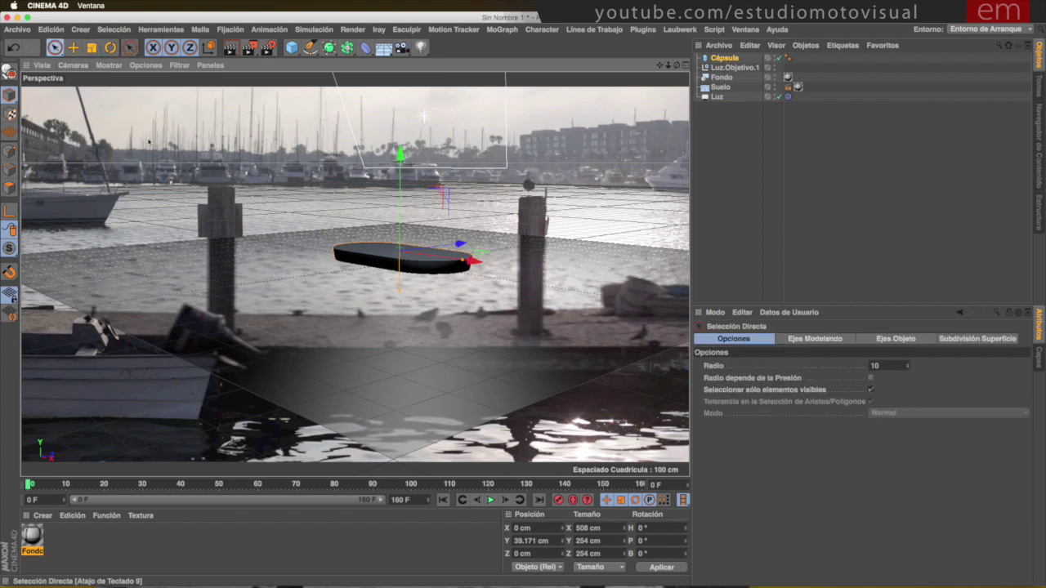
pyautogui.press('r')
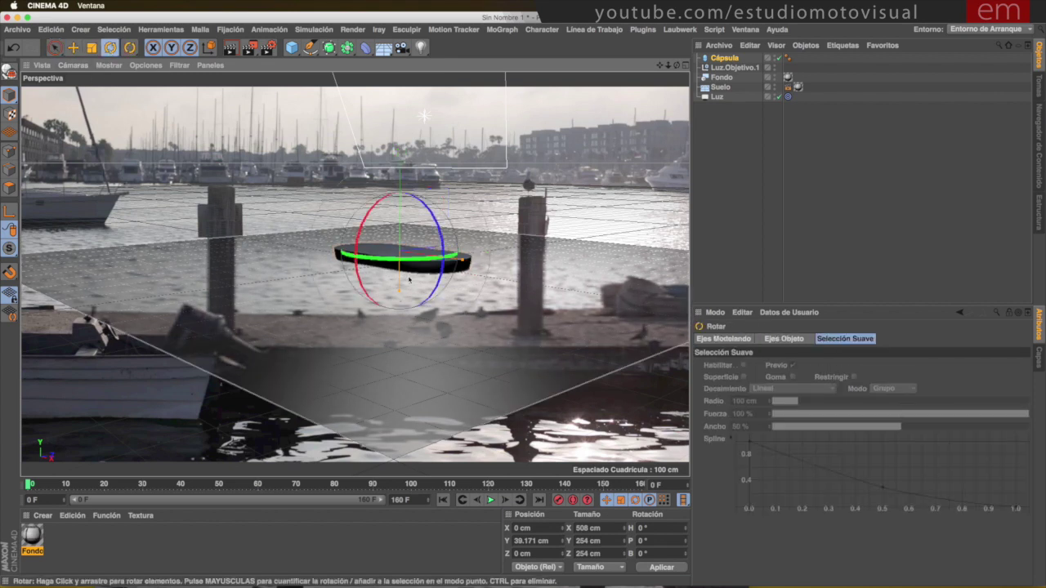
pyautogui.moveTo(410, 280)
pyautogui.mouseDown()
pyautogui.moveTo(372, 272)
pyautogui.moveTo(458, 270)
pyautogui.mouseUp()
# Move the hull left over the water to X -191.457, Y 60.671, Z -107.002 cm
pyautogui.click(74, 47)
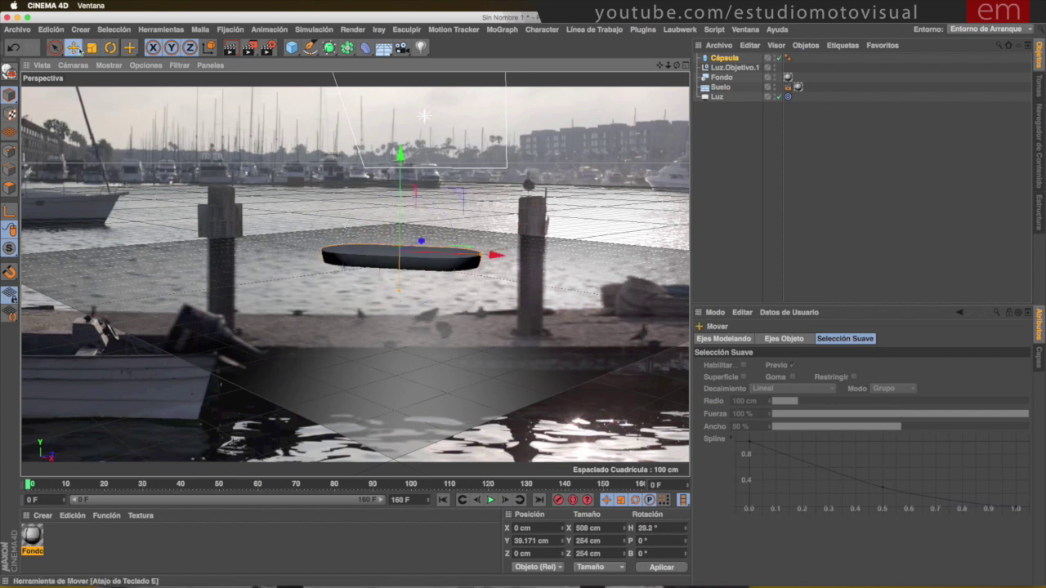
pyautogui.moveTo(401, 157)
pyautogui.mouseDown()
pyautogui.moveTo(394, 163)
pyautogui.moveTo(397, 110)
pyautogui.moveTo(390, 174)
pyautogui.moveTo(391, 139)
pyautogui.moveTo(391, 155)
pyautogui.mouseUp()
pyautogui.moveTo(493, 249); pyautogui.dragTo(414, 260)
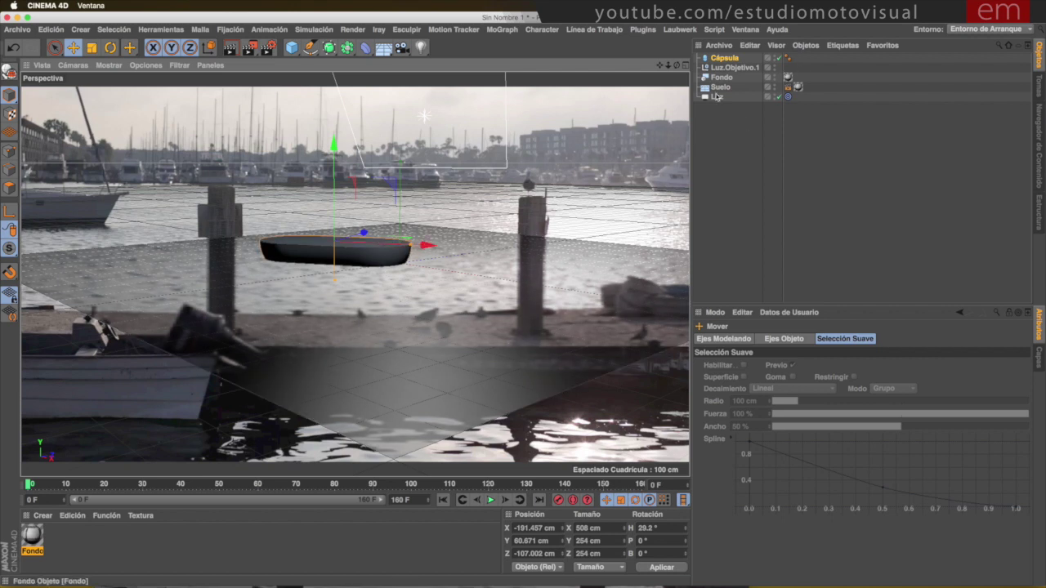
pyautogui.click(292, 46)
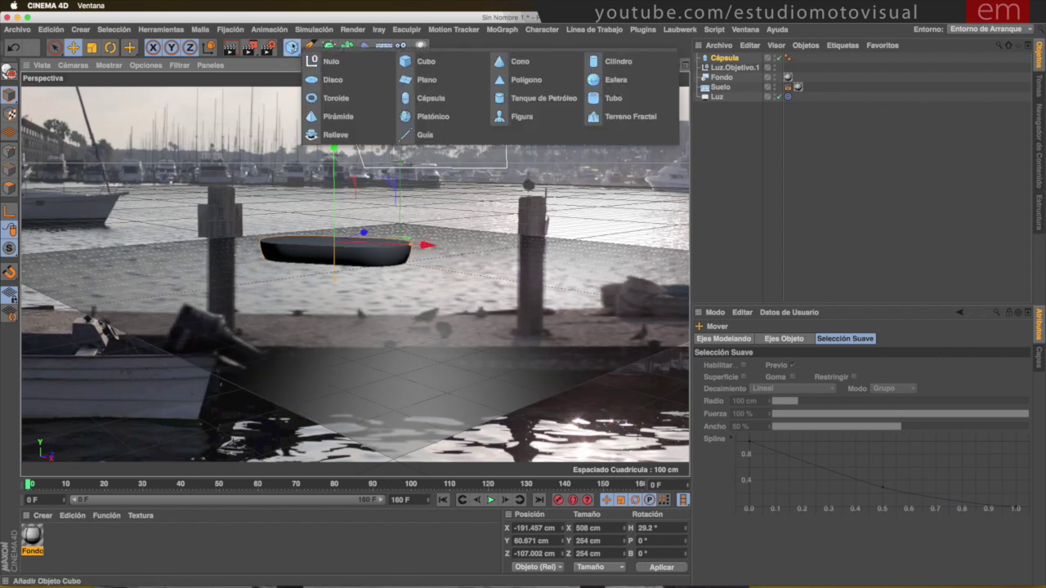
# Add a Cubo as a child of the Cápsula with P.X, P.Y and heading set to 0
pyautogui.click(426, 64)
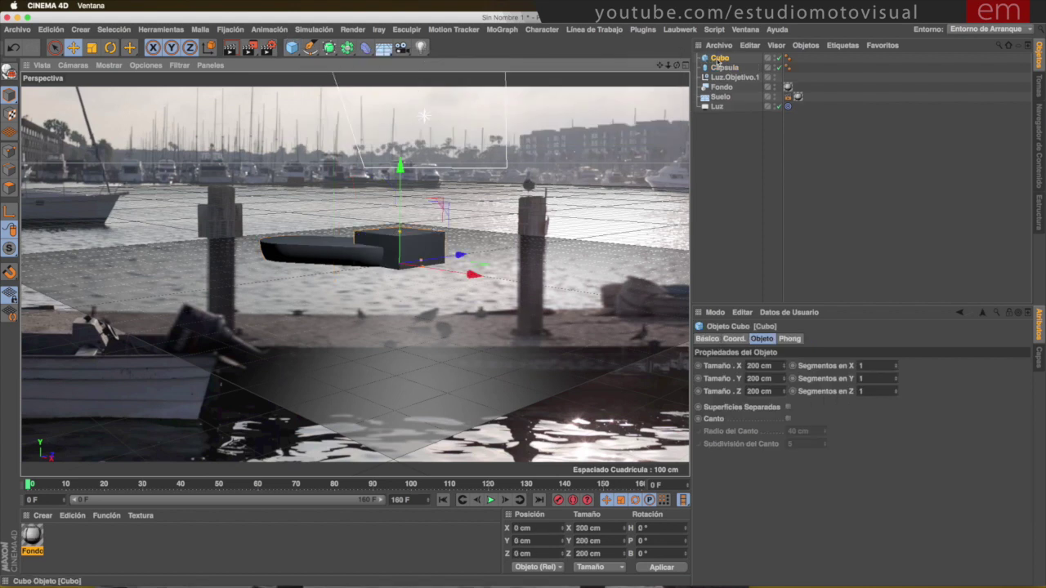
pyautogui.moveTo(717, 59); pyautogui.dragTo(726, 68)
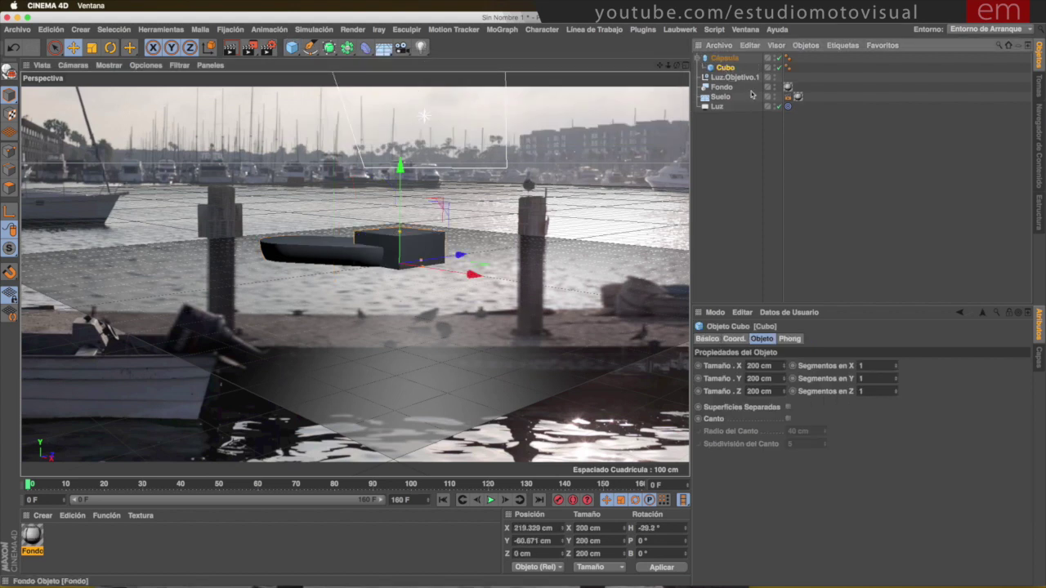
pyautogui.click(736, 338)
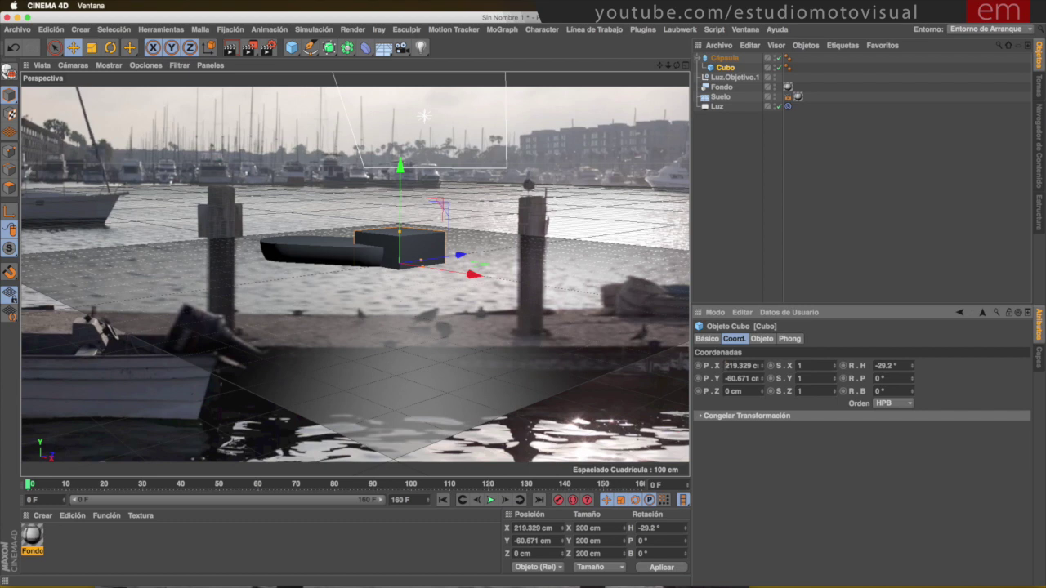
pyautogui.click(741, 365)
pyautogui.write('0')
pyautogui.press('Tab')
pyautogui.write('0')
pyautogui.press('Tab')
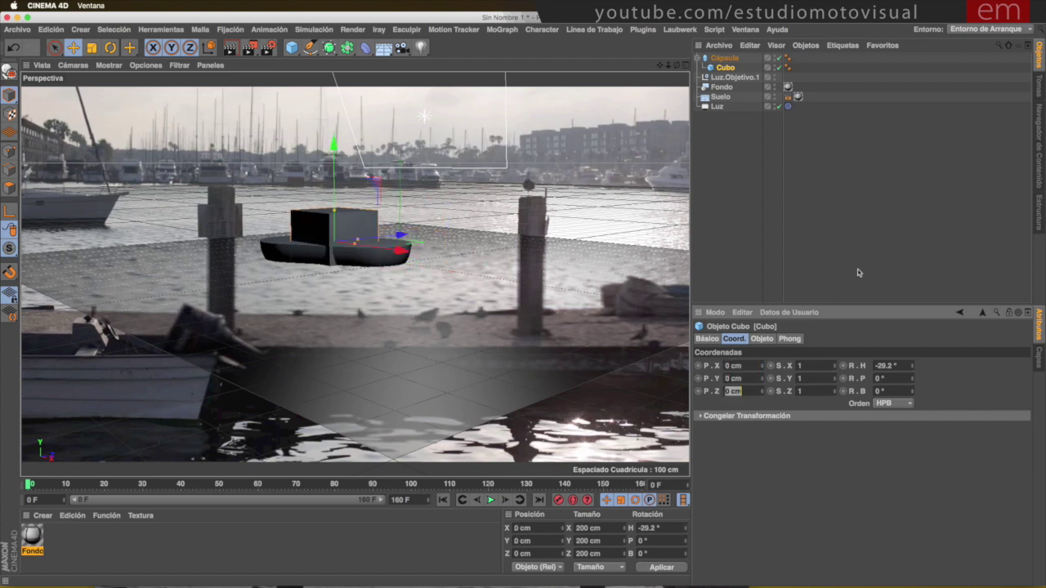
pyautogui.press('Tab')
pyautogui.press('Tab')
pyautogui.press('Tab')
pyautogui.press('Tab')
pyautogui.write('0')
pyautogui.press('Return')
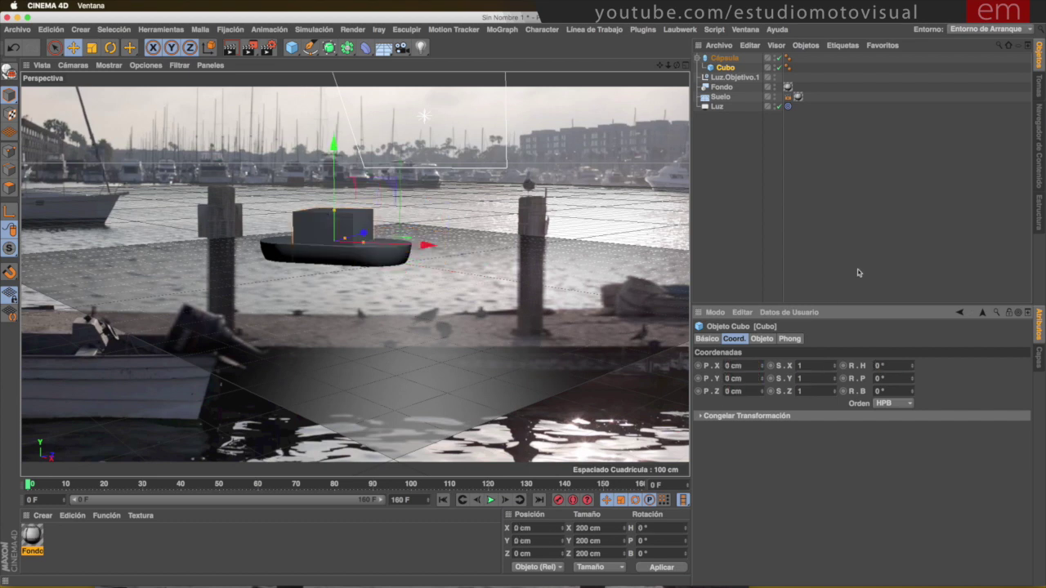
# In the Top view, slide the cube along X to -45.781 cm
pyautogui.middleClick(668, 76)
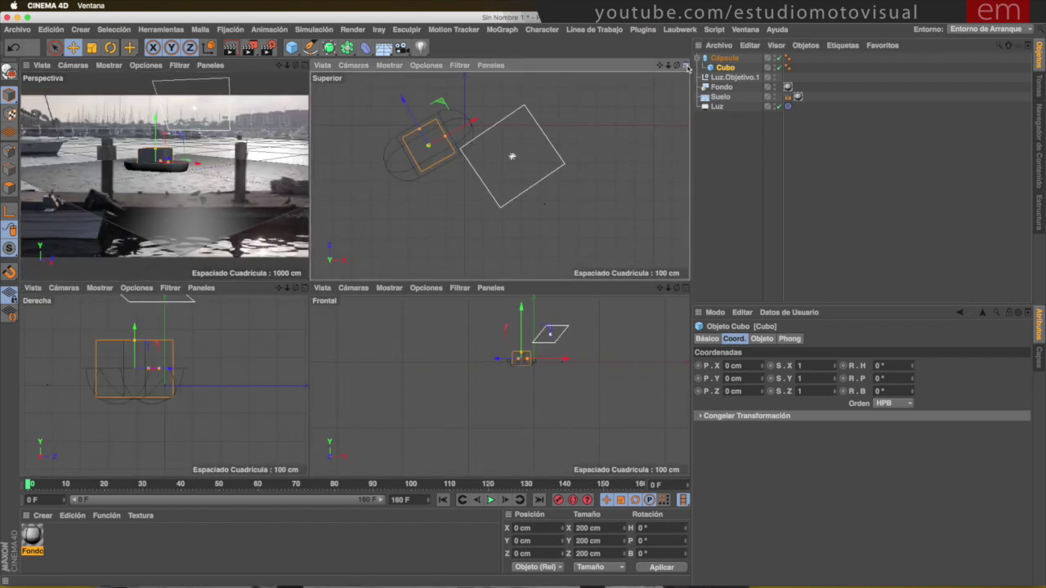
pyautogui.click(678, 66)
pyautogui.scroll(2, 261, 194)
pyautogui.scroll(3, 260, 194)
pyautogui.scroll(1, 260, 194)
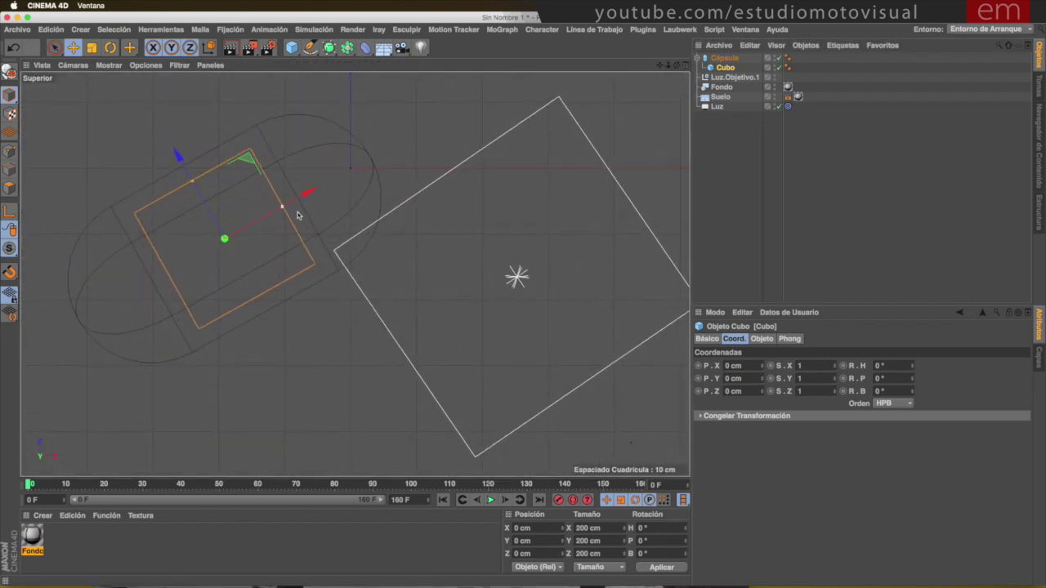
pyautogui.moveTo(309, 193)
pyautogui.mouseDown()
pyautogui.moveTo(278, 213)
pyautogui.moveTo(242, 274)
pyautogui.mouseUp()
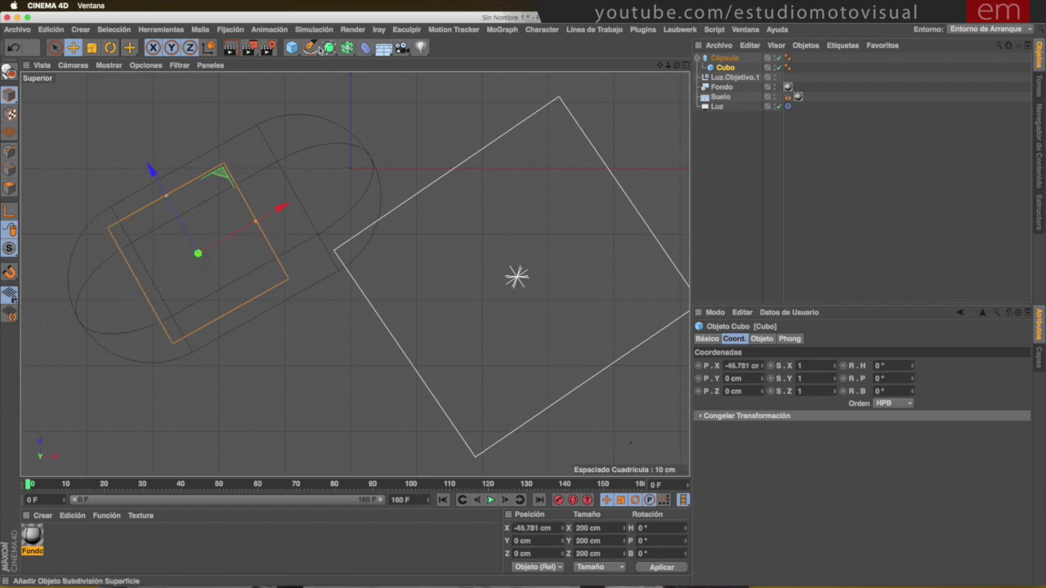
pyautogui.click(292, 47)
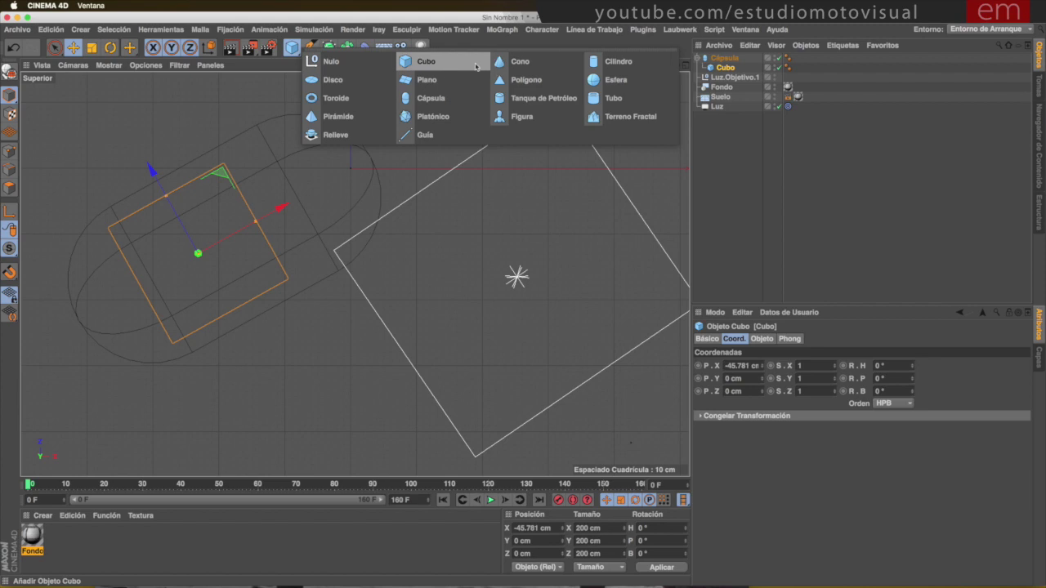
# Add a Cilindro as a child of Cubo with its X position and heading set to 0
pyautogui.click(611, 62)
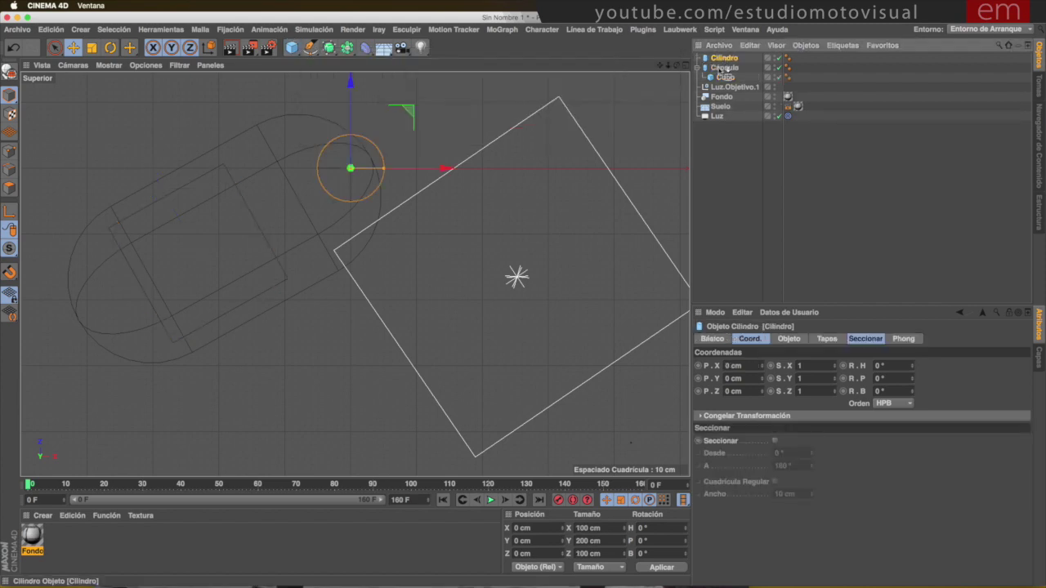
pyautogui.moveTo(728, 77); pyautogui.dragTo(729, 79)
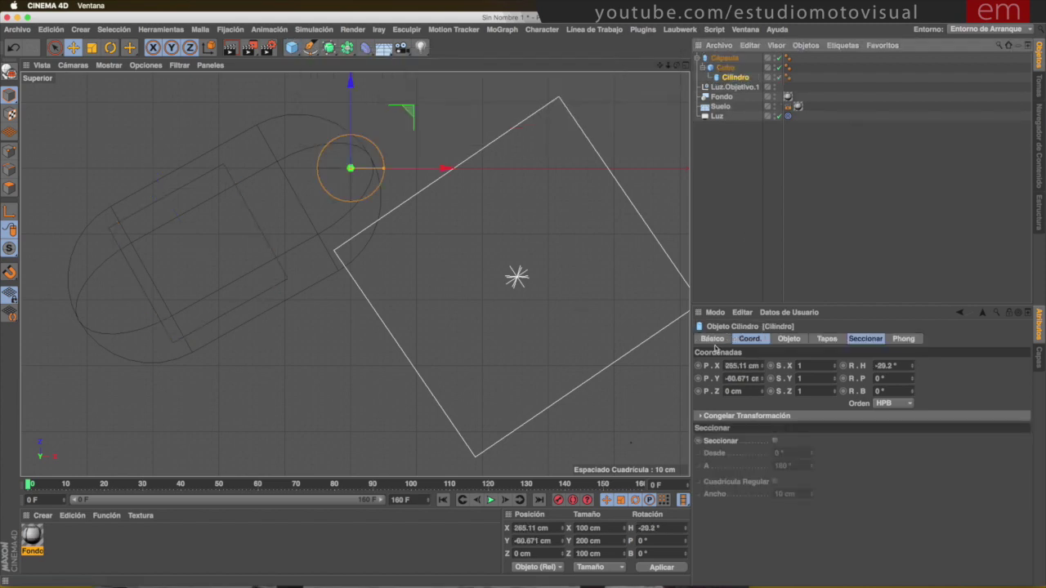
pyautogui.click(740, 366)
pyautogui.write('0')
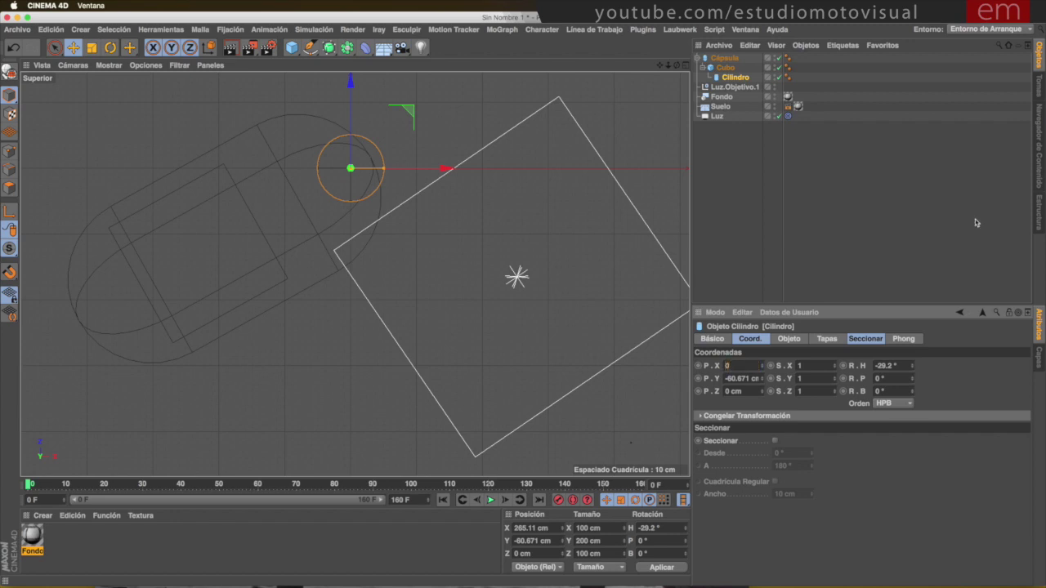
pyautogui.press('Tab')
pyautogui.write('0')
pyautogui.press('Tab')
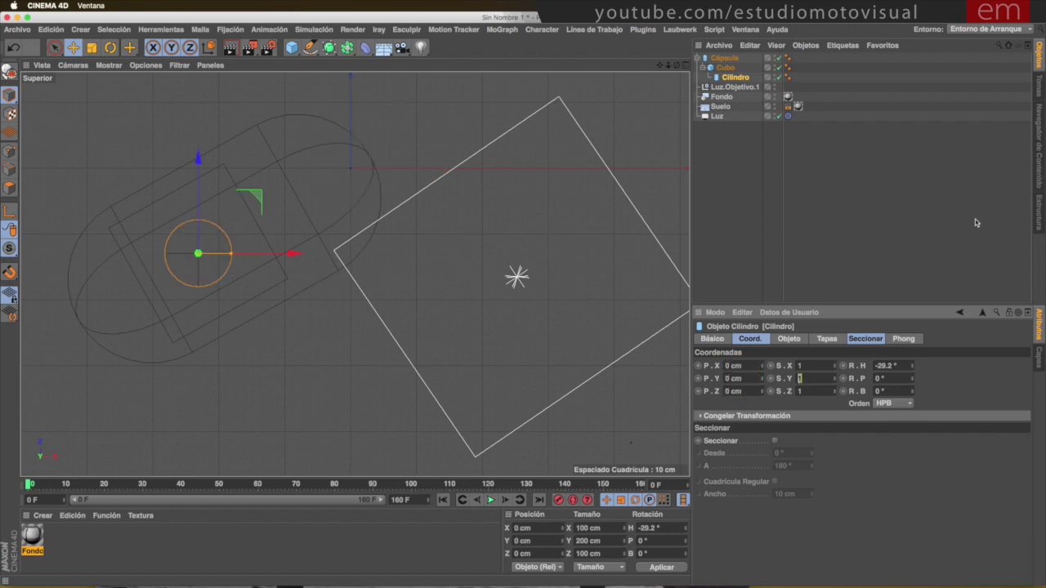
pyautogui.press('Tab')
pyautogui.press('Tab')
pyautogui.write('0')
pyautogui.press('Return')
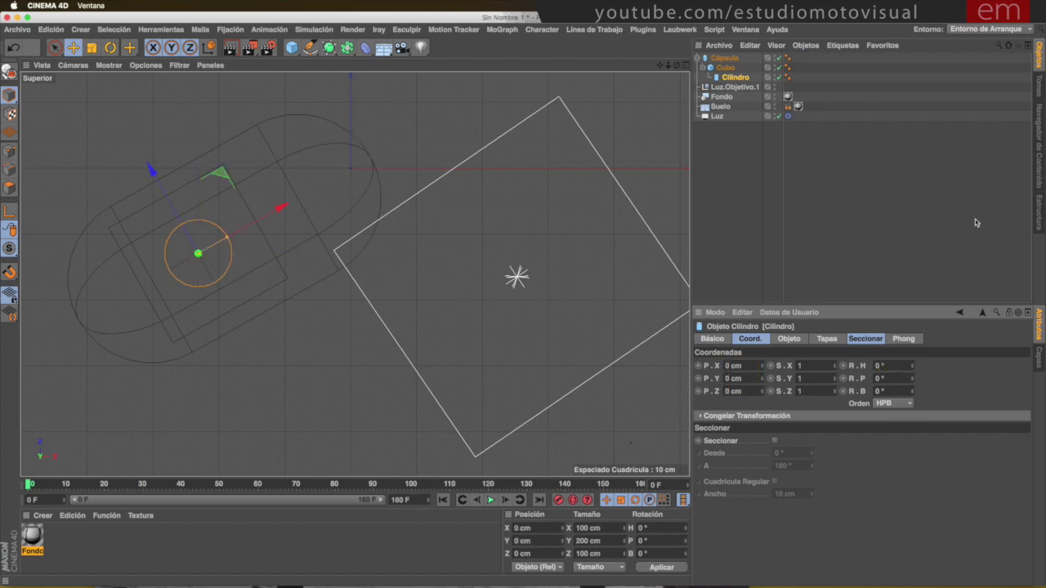
# Thin the cylinder into a pole and raise it above the cabin
pyautogui.moveTo(227, 237); pyautogui.dragTo(202, 254)
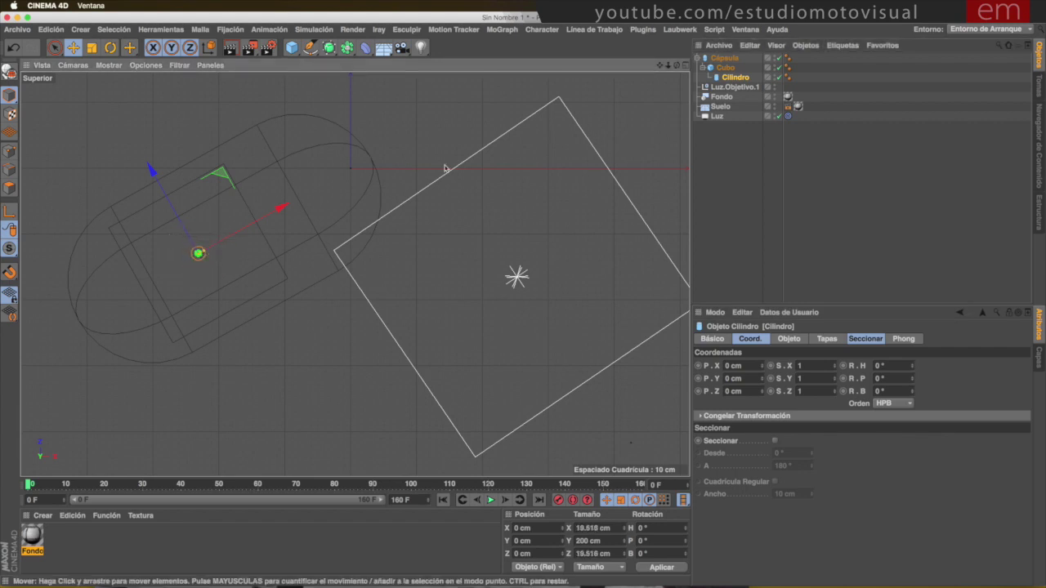
pyautogui.click(685, 64)
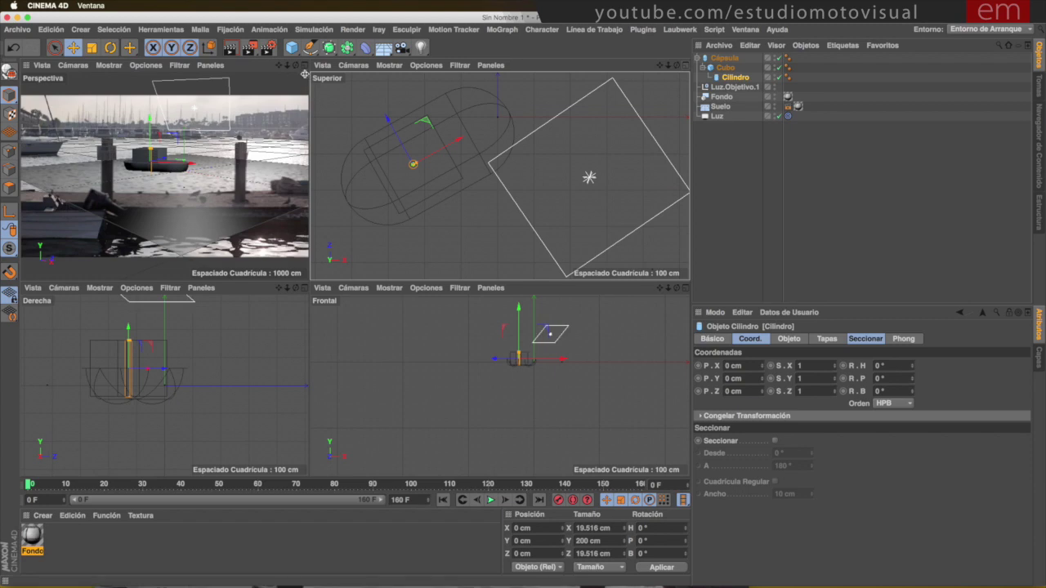
pyautogui.click(305, 64)
pyautogui.moveTo(320, 156); pyautogui.dragTo(320, 81)
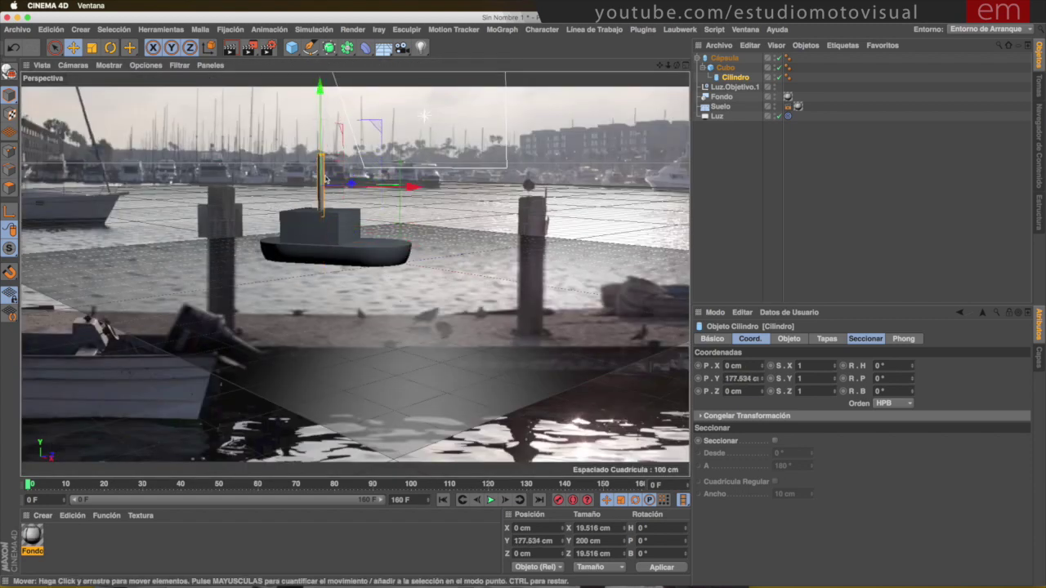
pyautogui.click(727, 152)
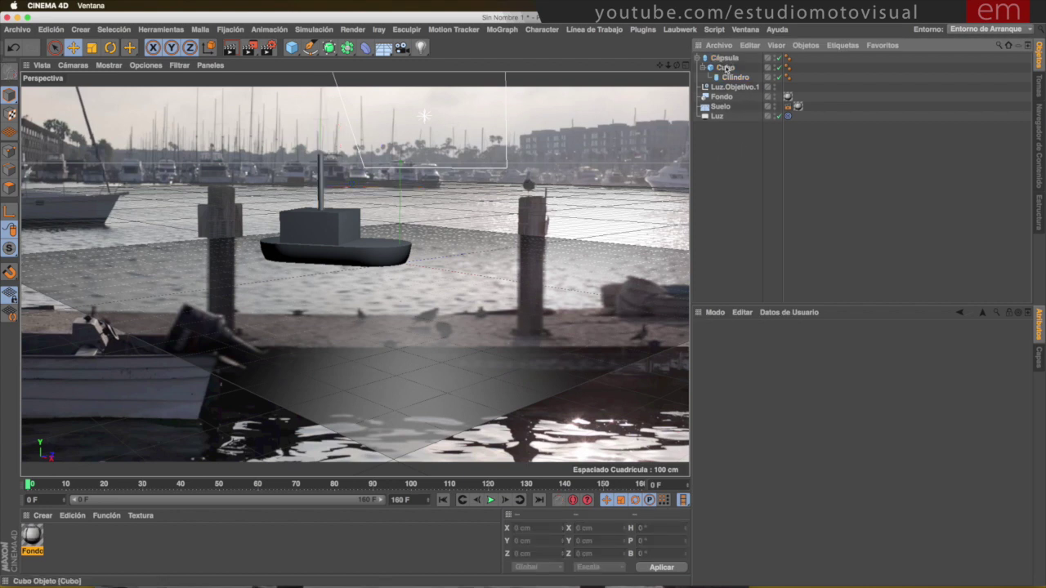
# Set the mast to 4 cm radius and 300 cm height, raising it higher on the cabin
pyautogui.click(734, 77)
pyautogui.click(789, 338)
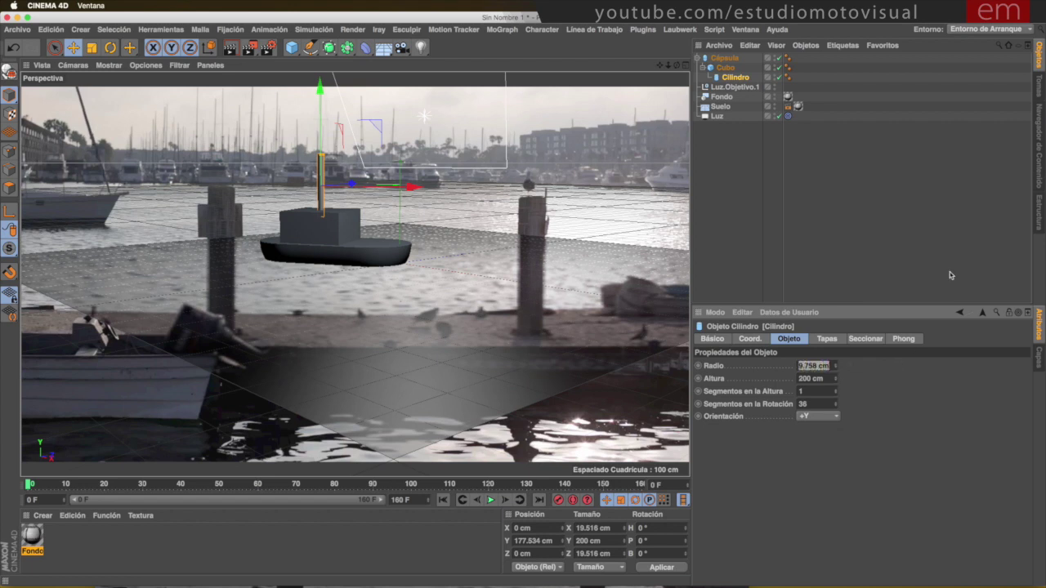
pyautogui.write('4')
pyautogui.press('Return')
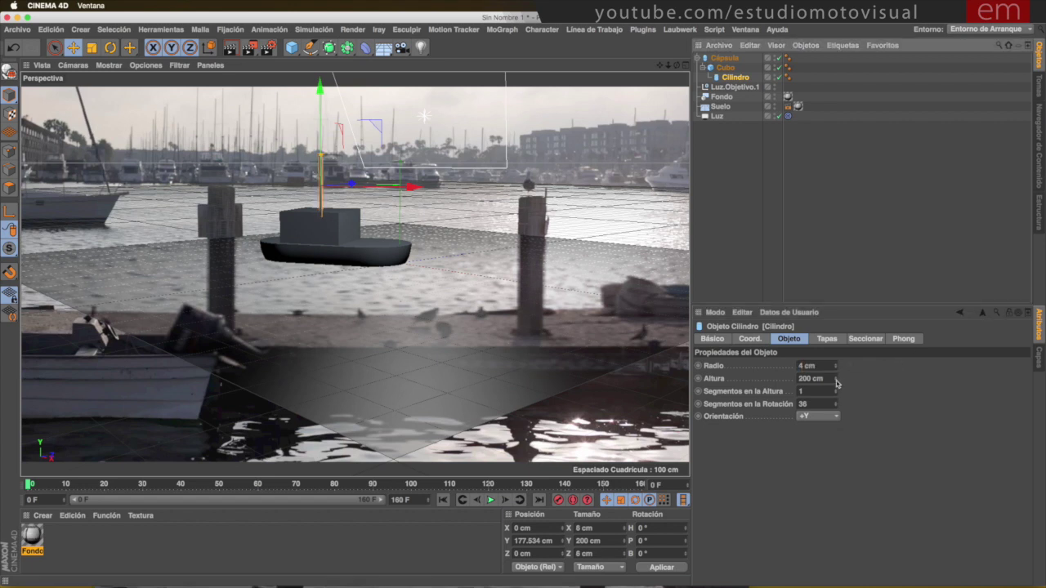
pyautogui.press('Tab')
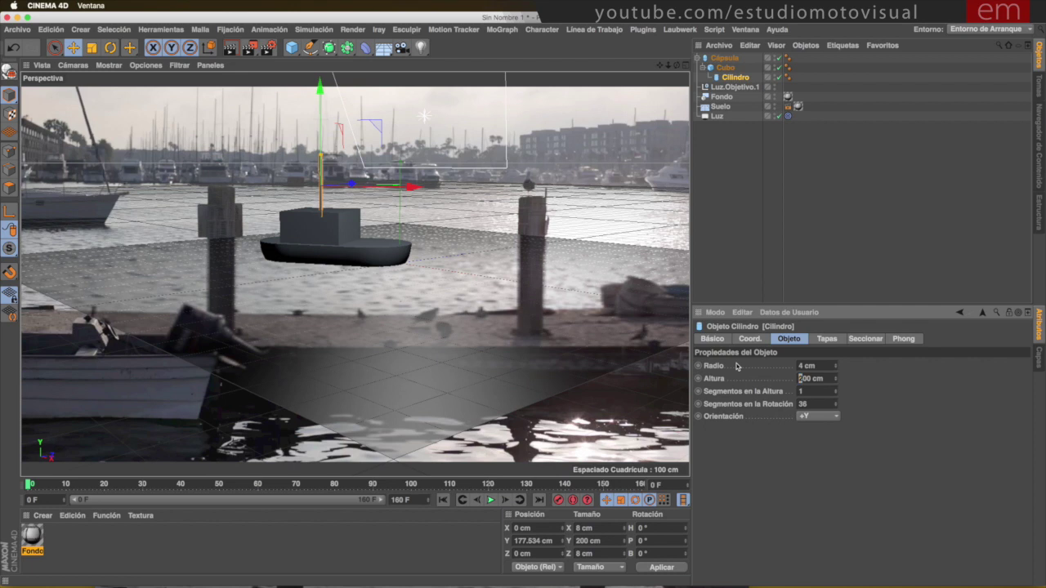
pyautogui.write('300')
pyautogui.moveTo(319, 86); pyautogui.dragTo(321, 79)
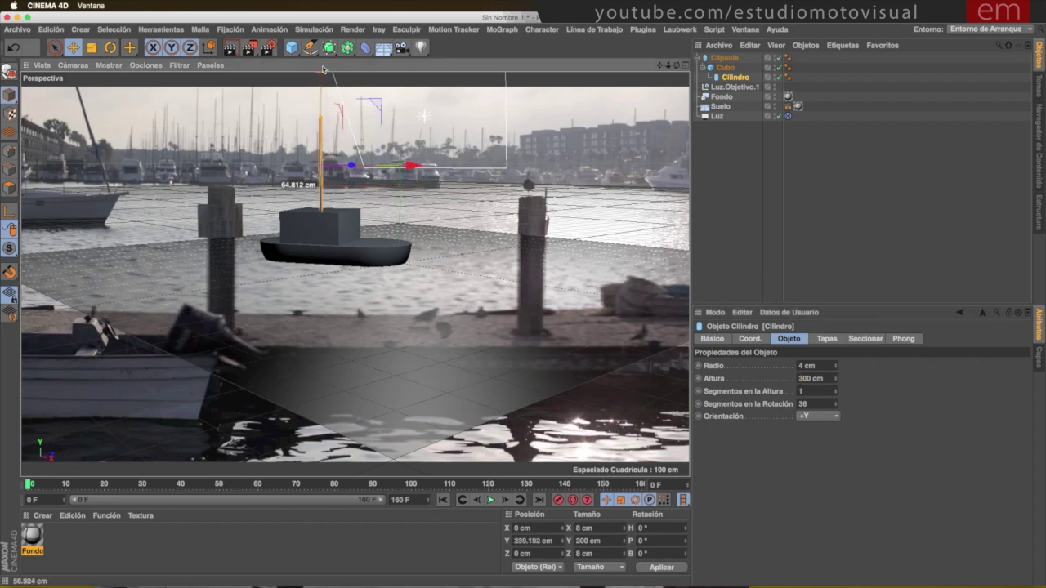
pyautogui.click(727, 175)
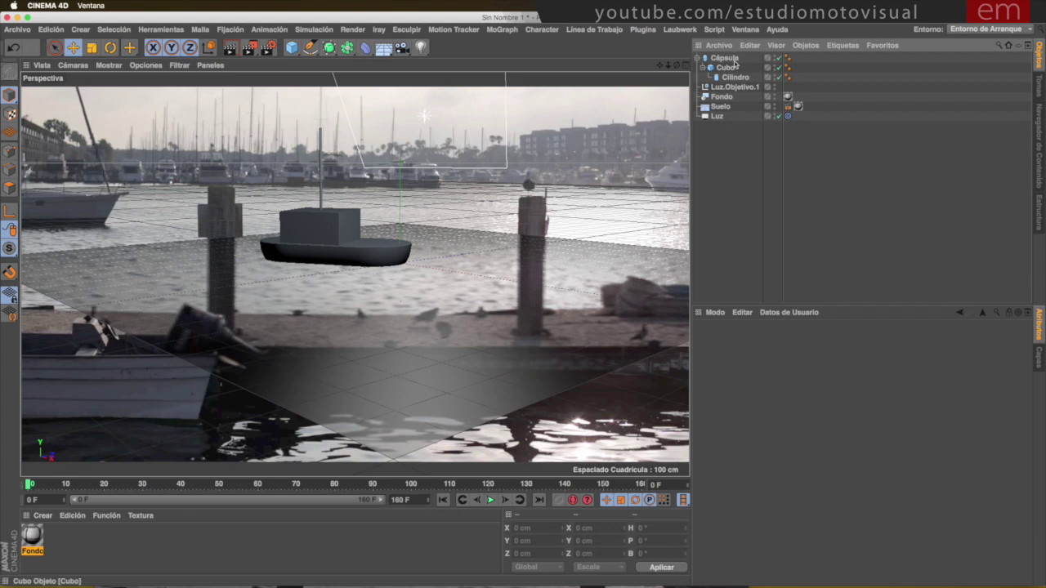
# Select the Cápsula boat, go to frame 160 and try moving and rotating it
pyautogui.click(698, 59)
pyautogui.click(717, 59)
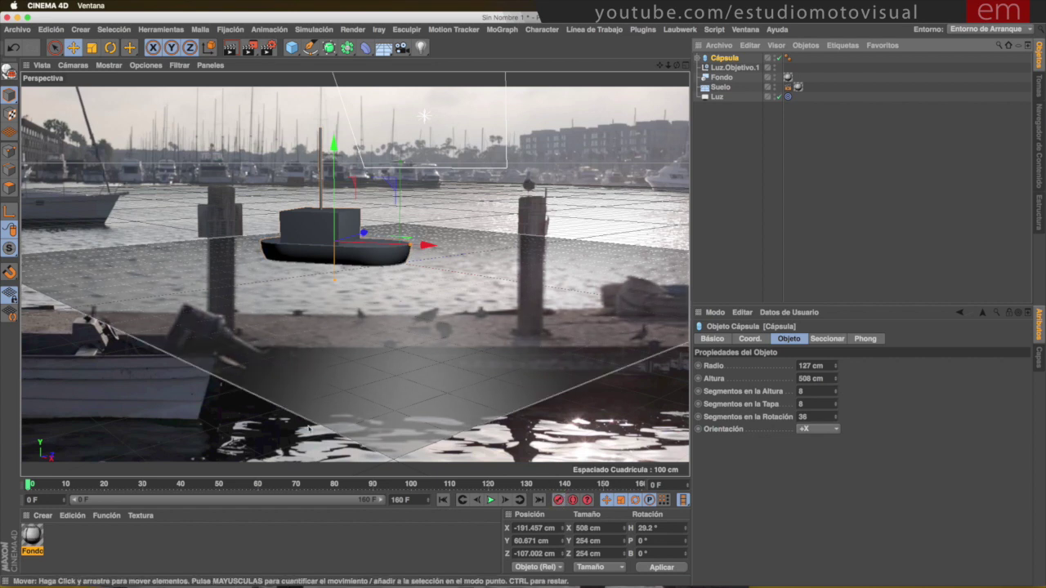
pyautogui.moveTo(31, 486)
pyautogui.mouseDown()
pyautogui.moveTo(605, 485)
pyautogui.moveTo(692, 473)
pyautogui.mouseUp()
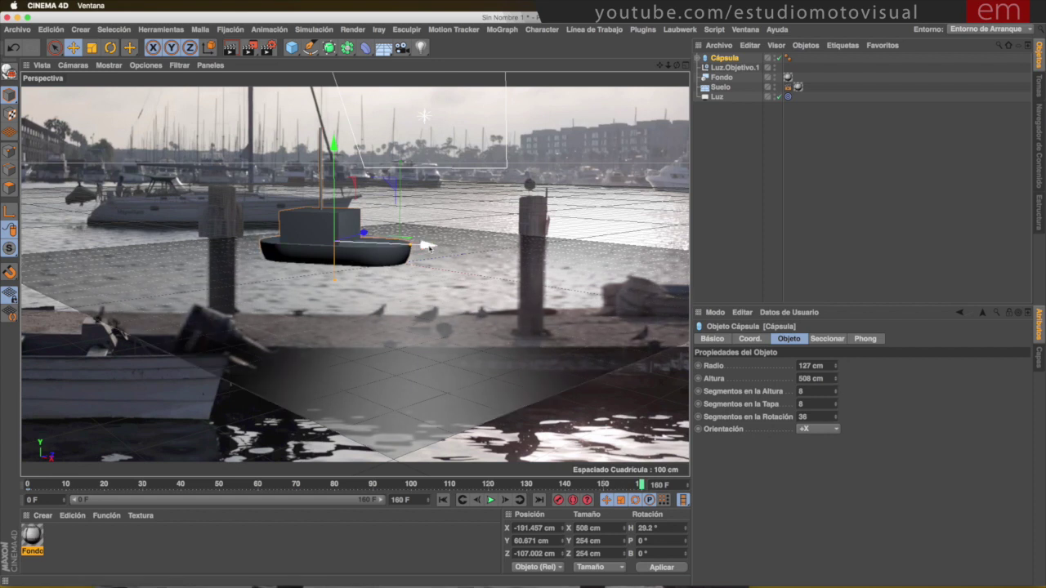
pyautogui.moveTo(429, 246)
pyautogui.mouseDown()
pyautogui.moveTo(525, 252)
pyautogui.moveTo(392, 255)
pyautogui.mouseUp()
pyautogui.click(110, 47)
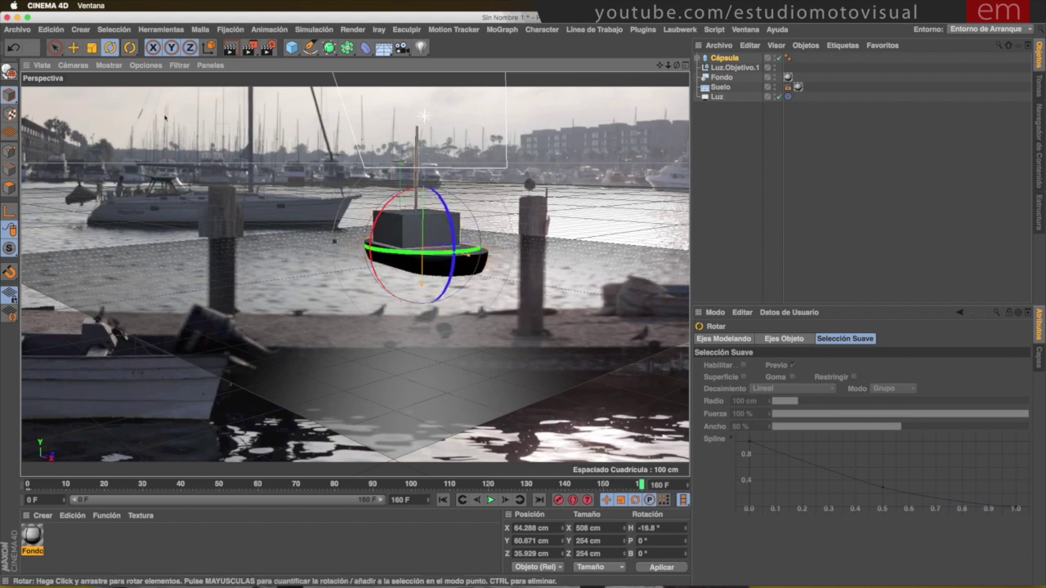
pyautogui.press('e')
pyautogui.moveTo(505, 245); pyautogui.dragTo(517, 247)
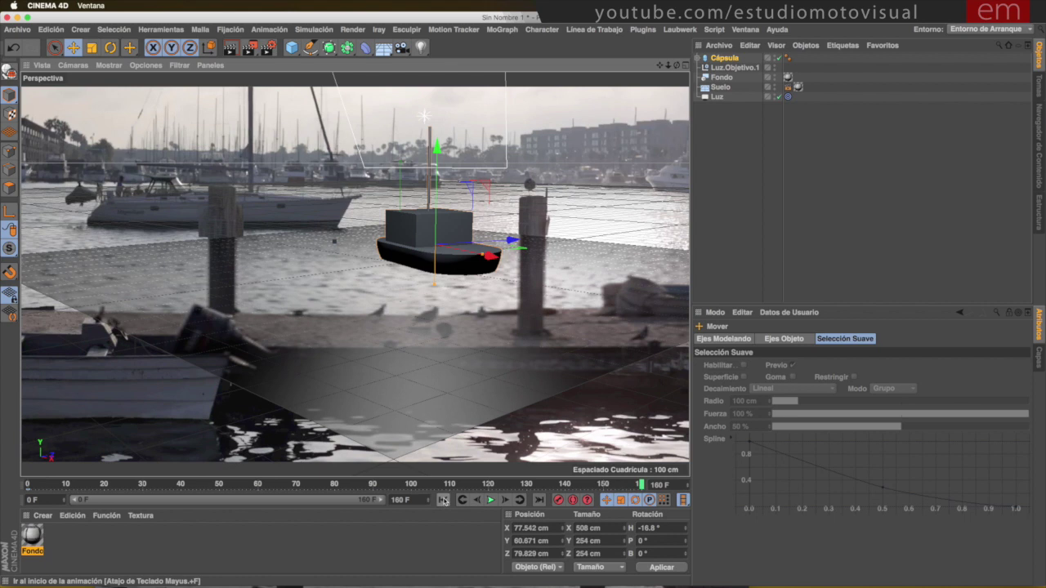
# Play the animation from the start, stop at frame 59 and render a preview
pyautogui.click(442, 500)
pyautogui.click(491, 500)
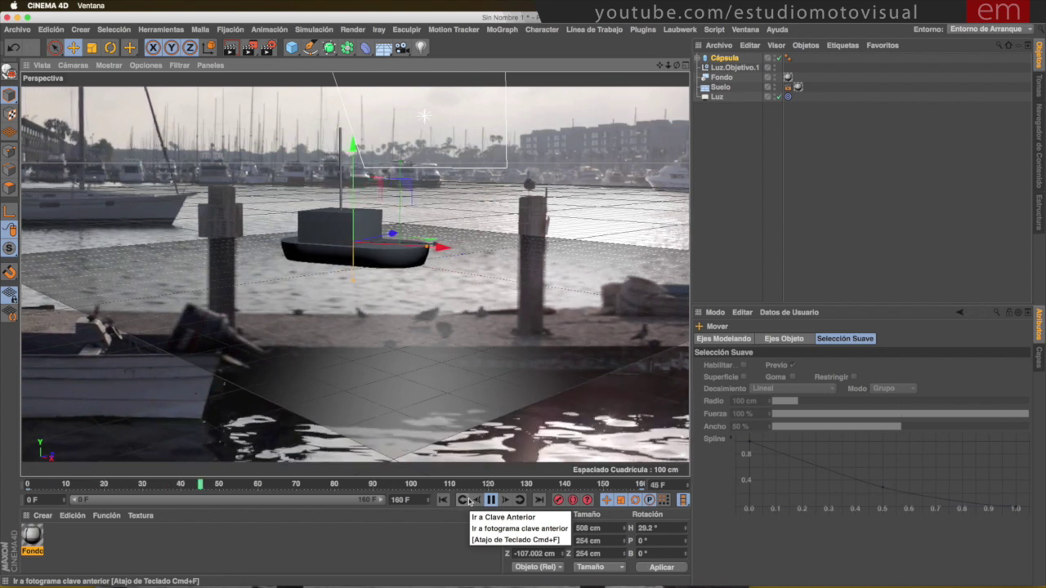
pyautogui.press('F8')
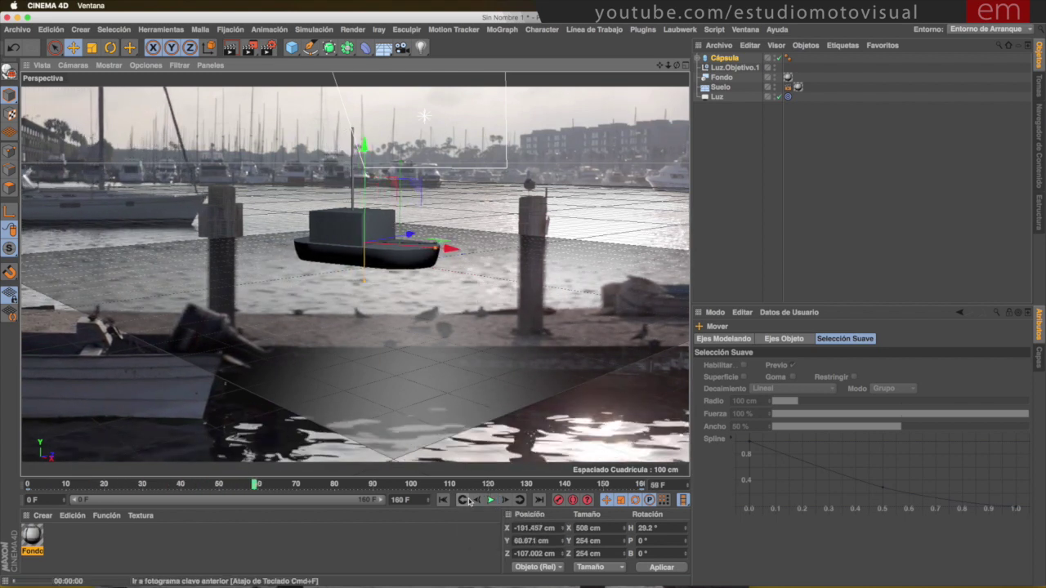
pyautogui.hotkey('ctrl', 'r')
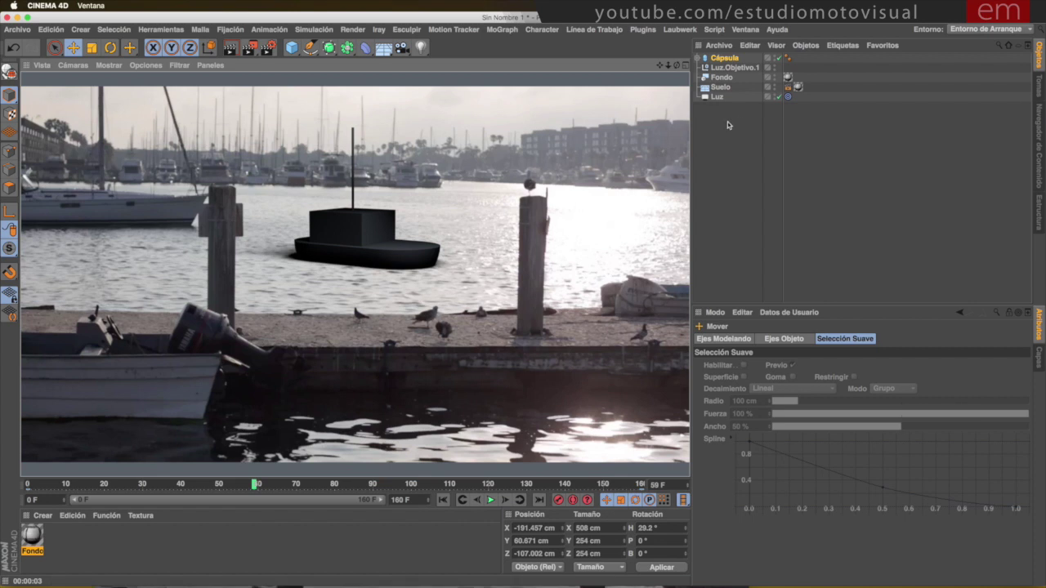
pyautogui.click(728, 122)
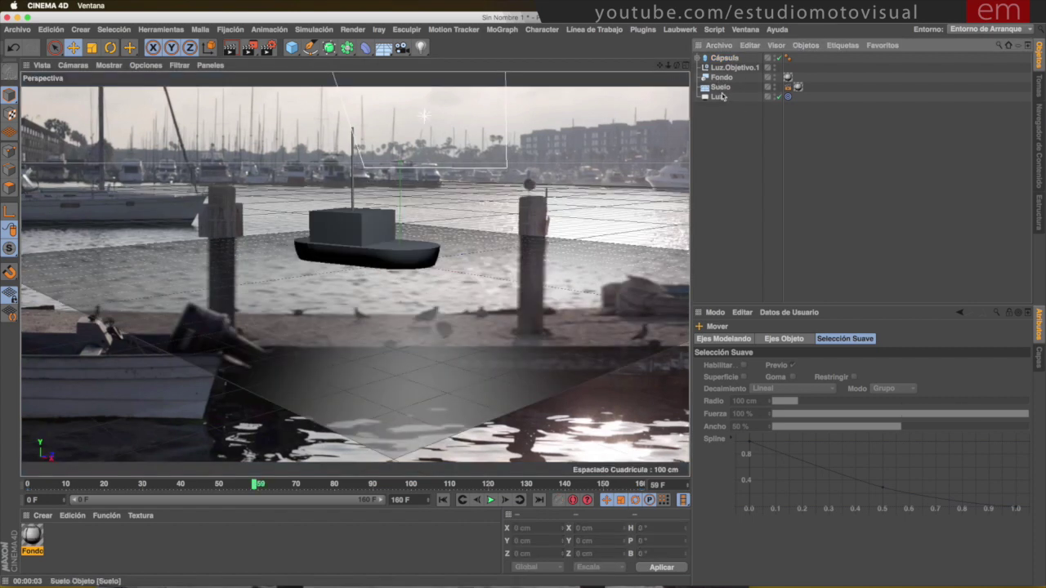
# Duplicate the Luz light as Luz.1 and cancel the accidental quit prompt
pyautogui.click(717, 98)
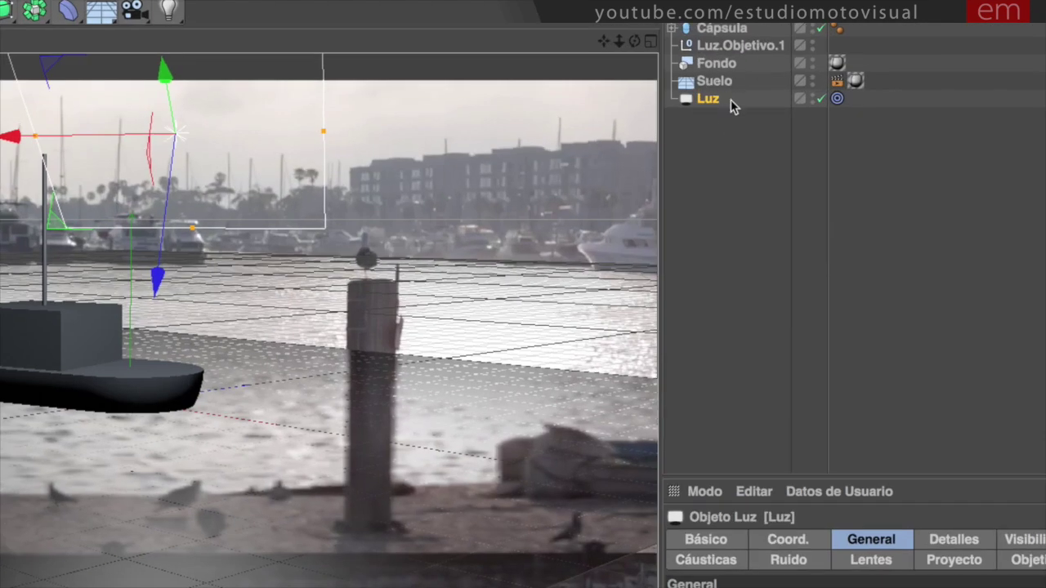
pyautogui.keyDown('ctrl'); pyautogui.moveTo(710, 100); pyautogui.dragTo(716, 127); pyautogui.keyUp('ctrl')
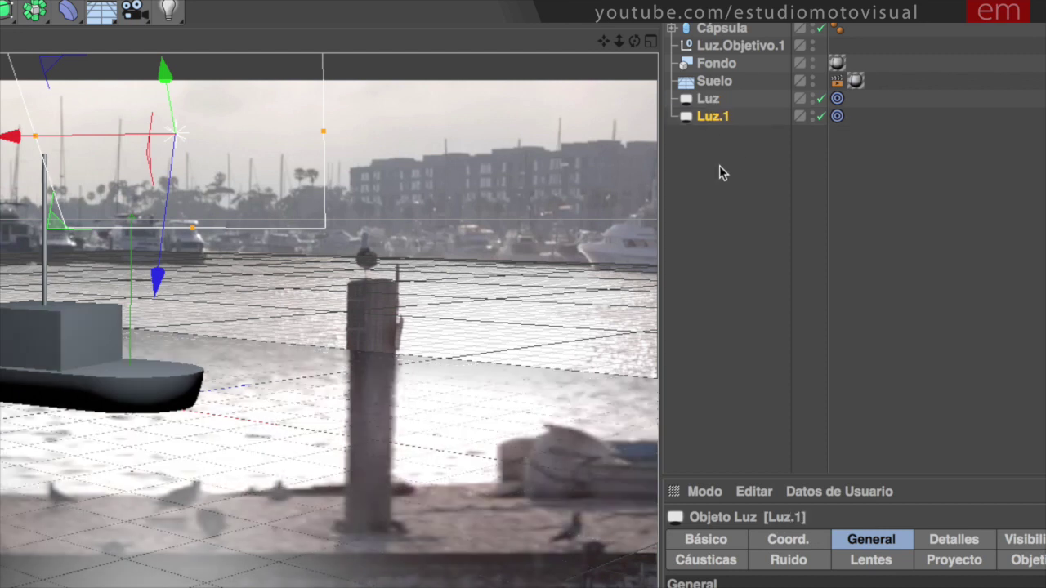
pyautogui.press('super+q')
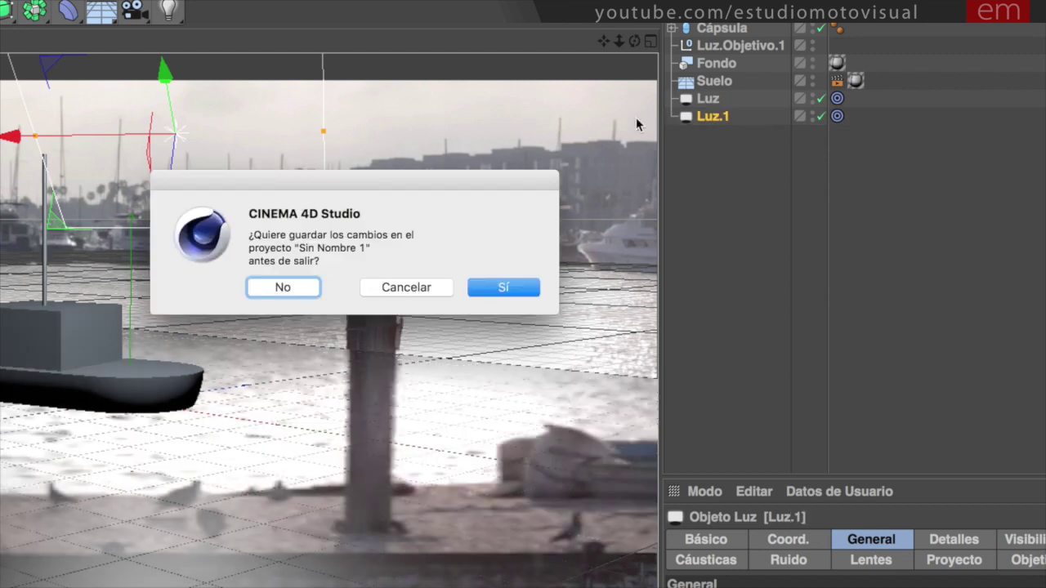
pyautogui.click(410, 289)
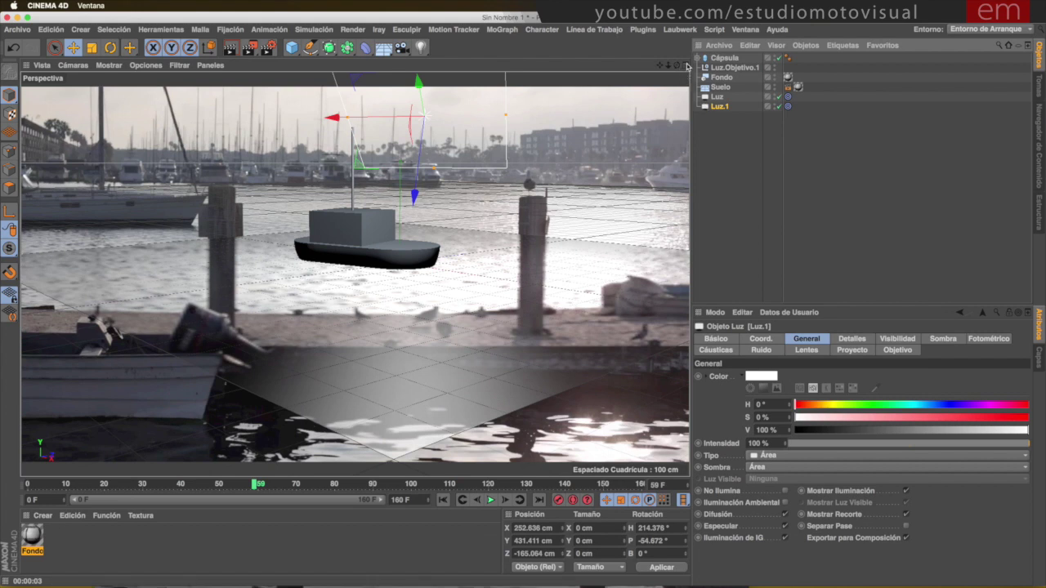
# Reposition Luz.1 near the boat in the four-view layout
pyautogui.middleClick(656, 99)
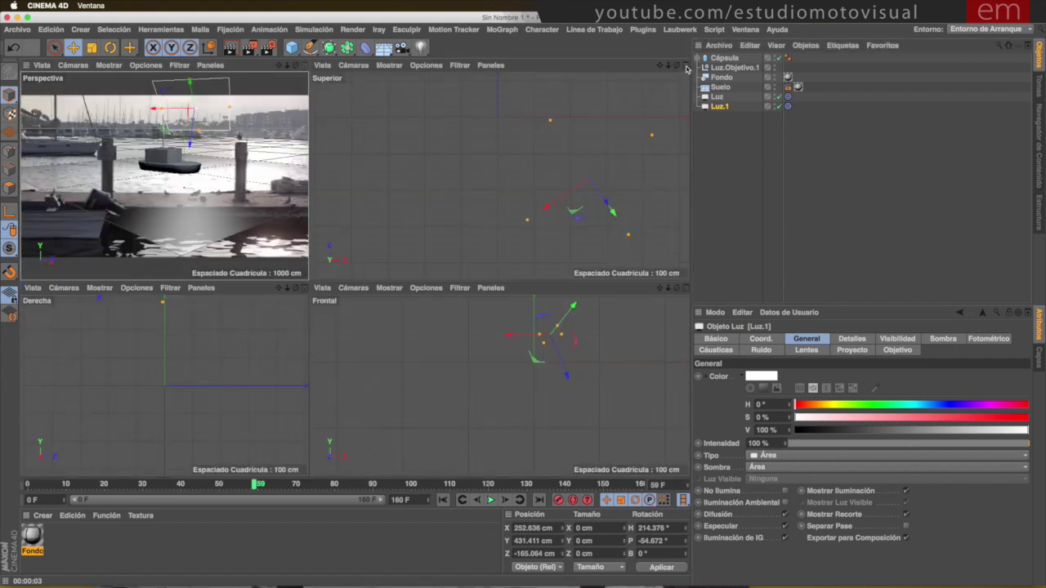
pyautogui.moveTo(595, 149)
pyautogui.mouseDown()
pyautogui.moveTo(516, 305)
pyautogui.moveTo(573, 374)
pyautogui.moveTo(433, 300)
pyautogui.moveTo(427, 346)
pyautogui.mouseUp()
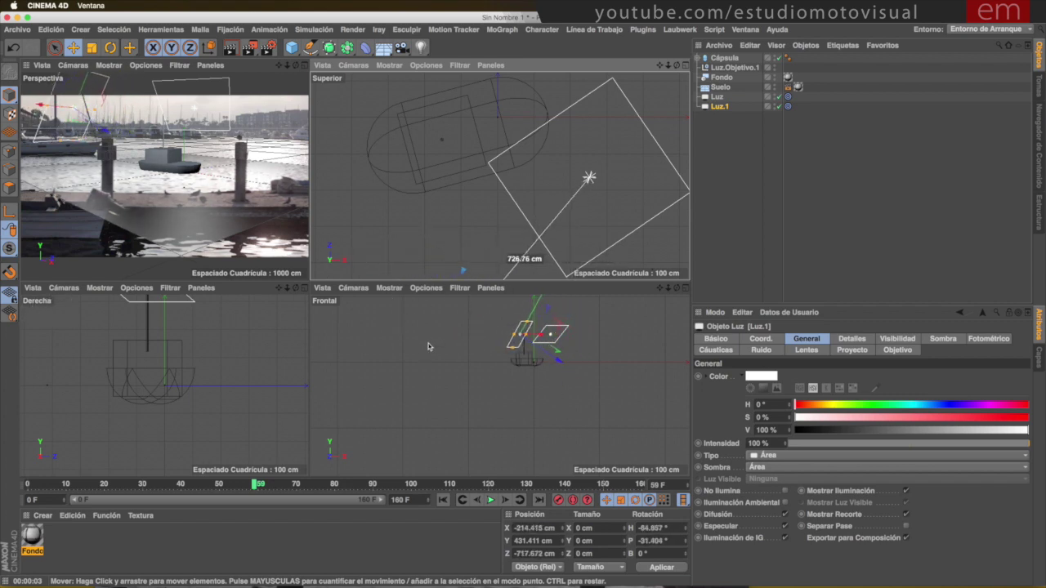
pyautogui.scroll(-3, 584, 178)
pyautogui.scroll(-3, 584, 178)
pyautogui.scroll(5, 478, 226)
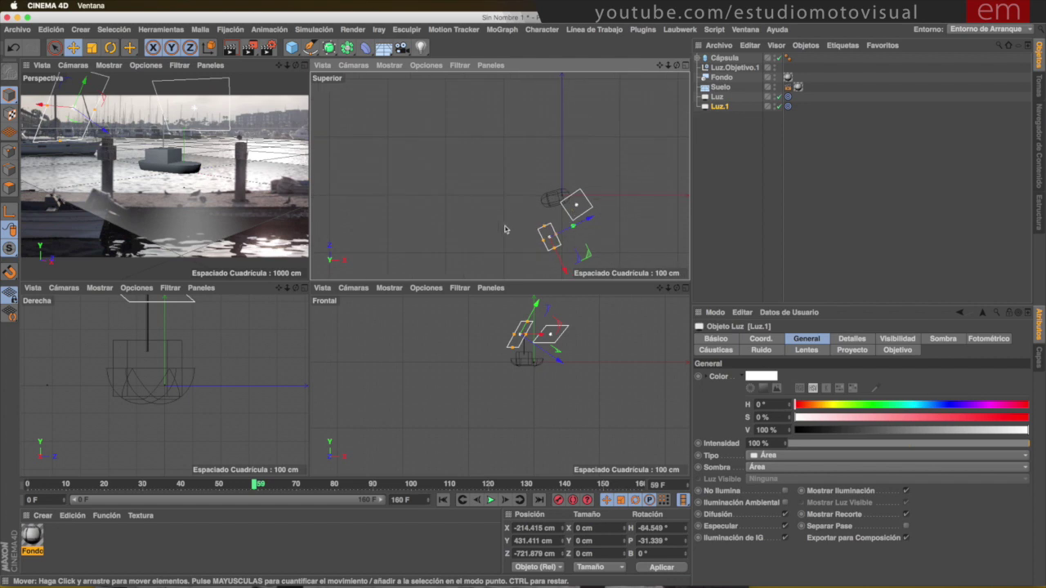
pyautogui.moveTo(506, 227)
pyautogui.mouseDown()
pyautogui.moveTo(472, 172)
pyautogui.moveTo(488, 169)
pyautogui.mouseUp()
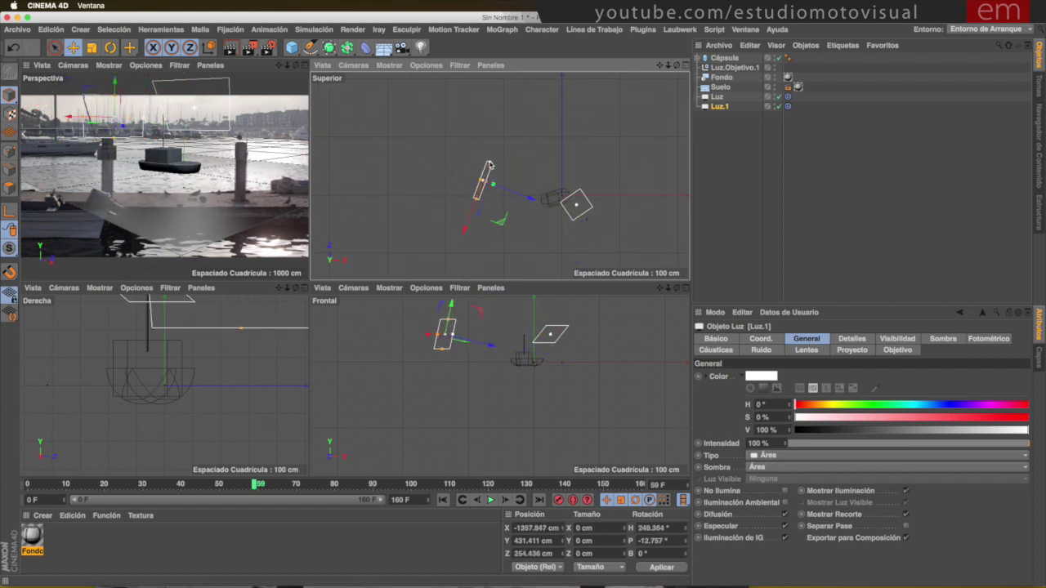
# Make Luz.1 a shadowless Omni light at 64% intensity
pyautogui.click(761, 469)
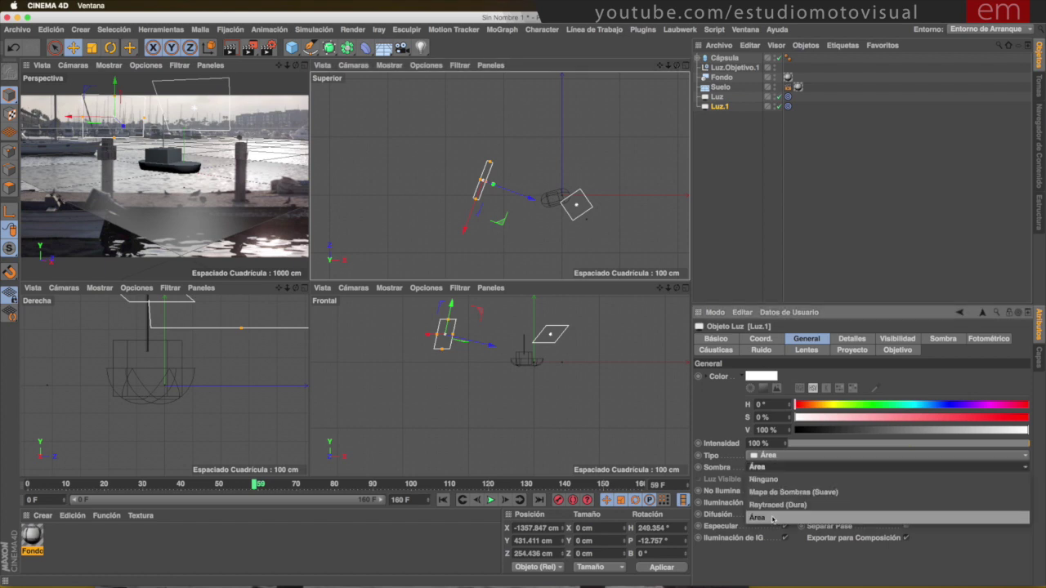
pyautogui.click(775, 482)
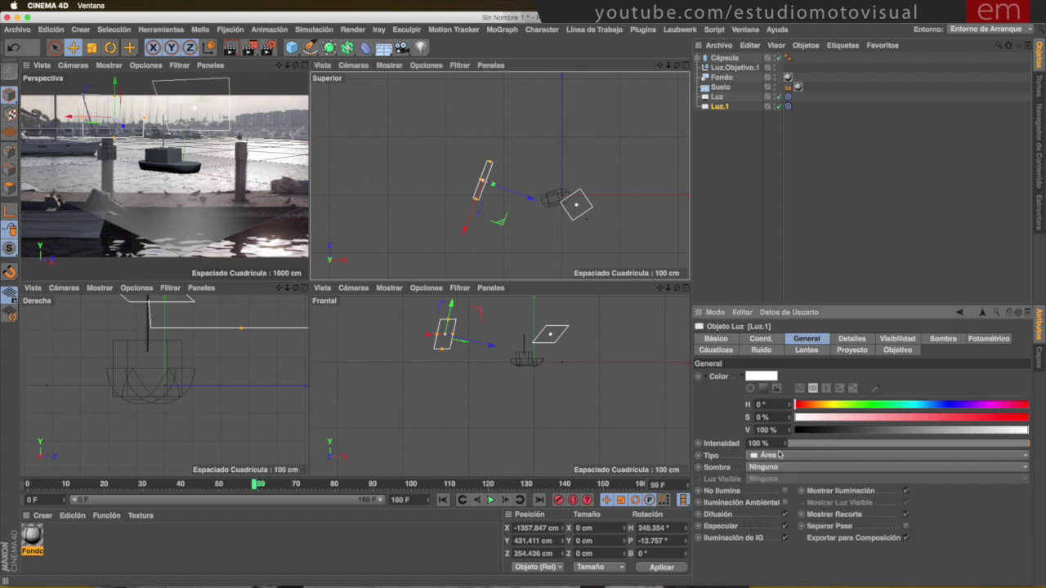
pyautogui.click(775, 458)
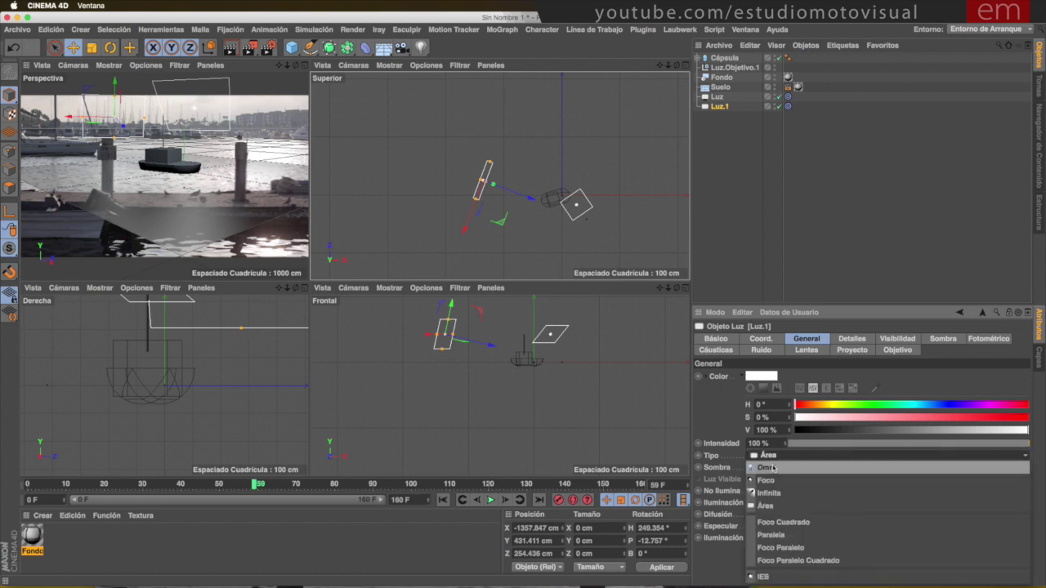
pyautogui.click(773, 468)
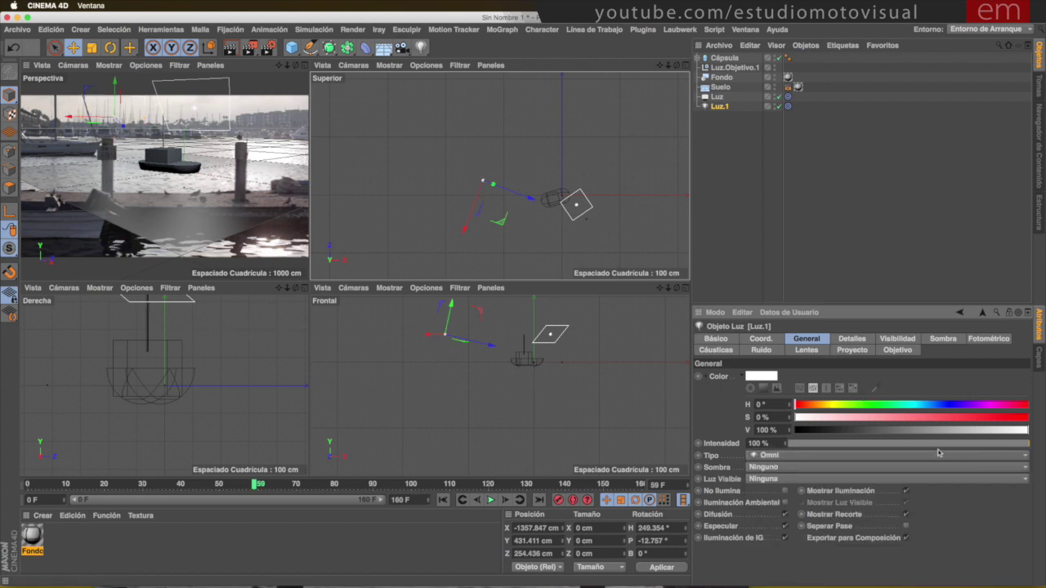
pyautogui.moveTo(945, 445); pyautogui.dragTo(937, 449)
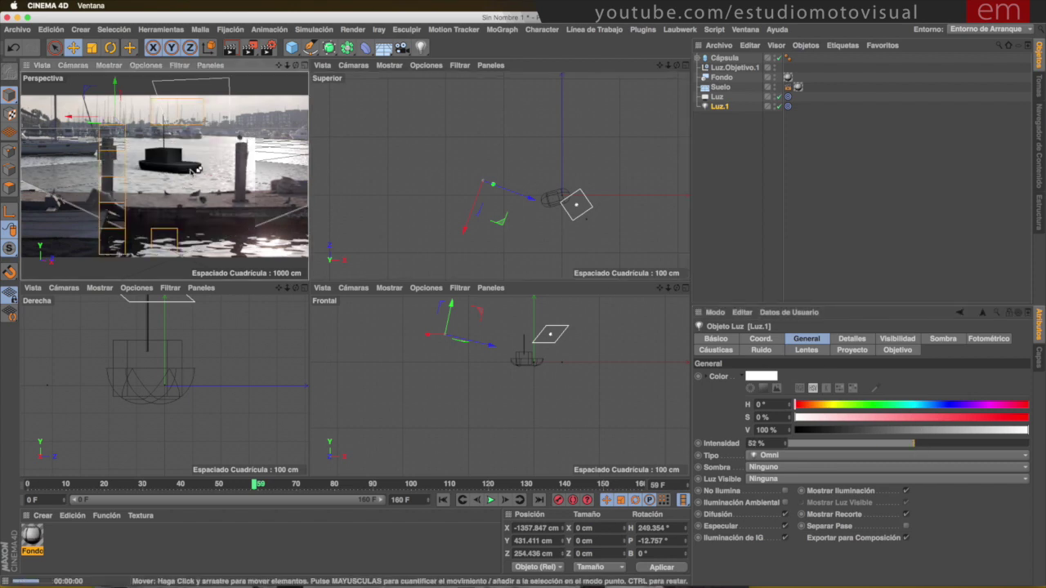
pyautogui.click(941, 445)
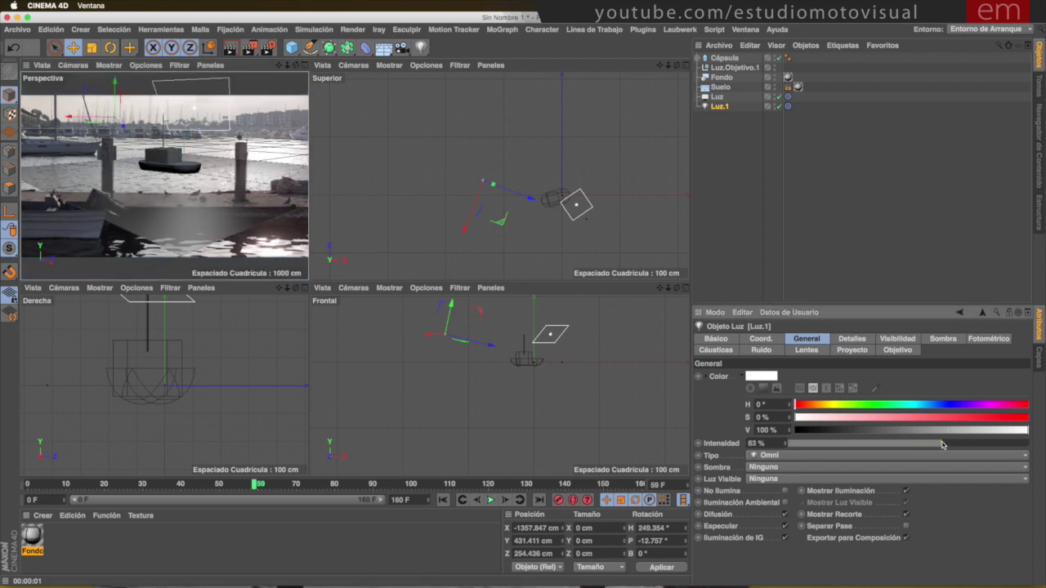
pyautogui.click(45, 516)
# Create a Mat material, apply it to Cápsula and enable Luminosidad at 21% Brillo
pyautogui.click(71, 401)
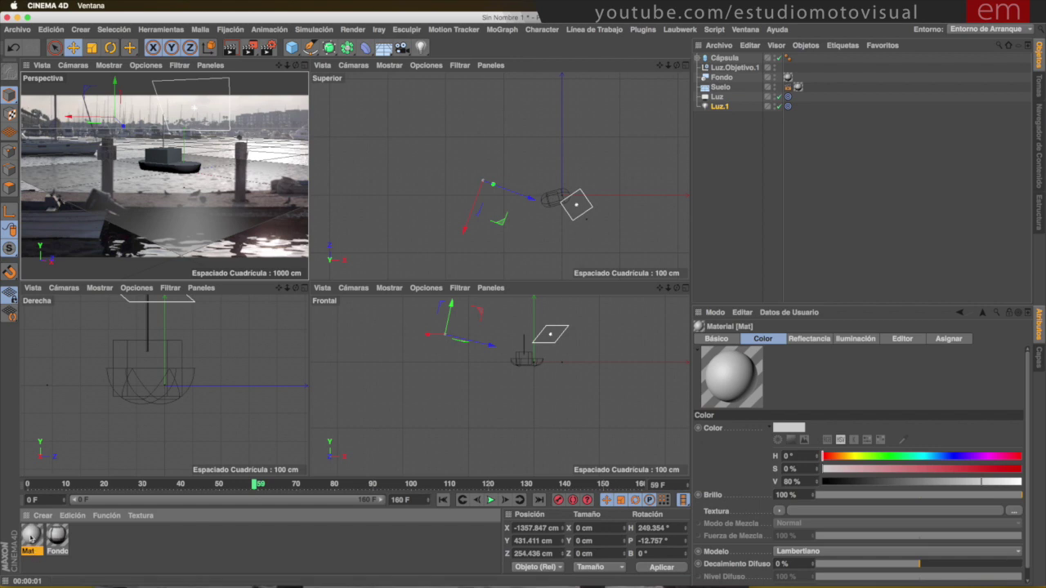
pyautogui.moveTo(694, 85); pyautogui.dragTo(726, 59)
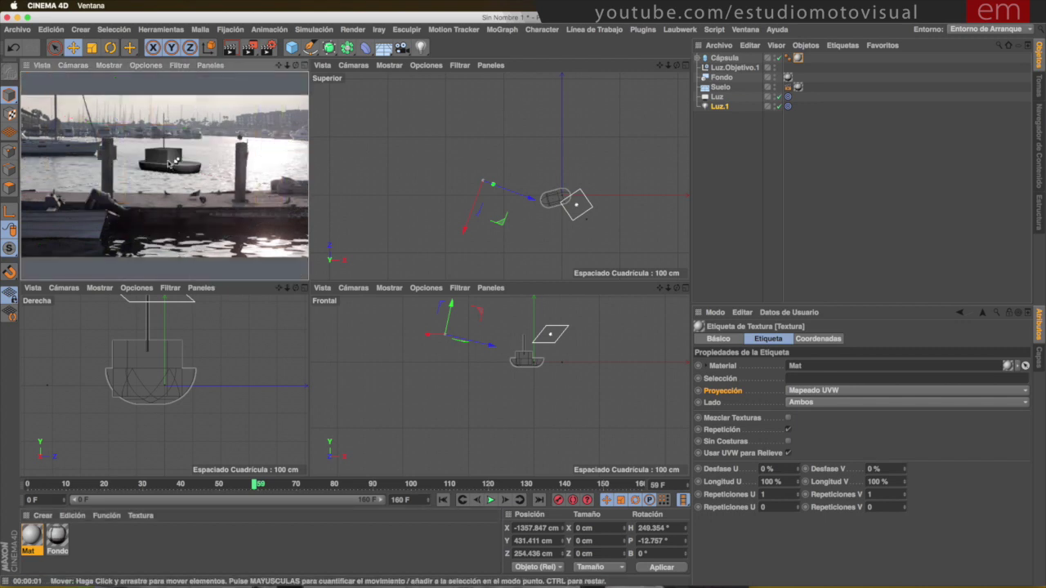
pyautogui.click(798, 58)
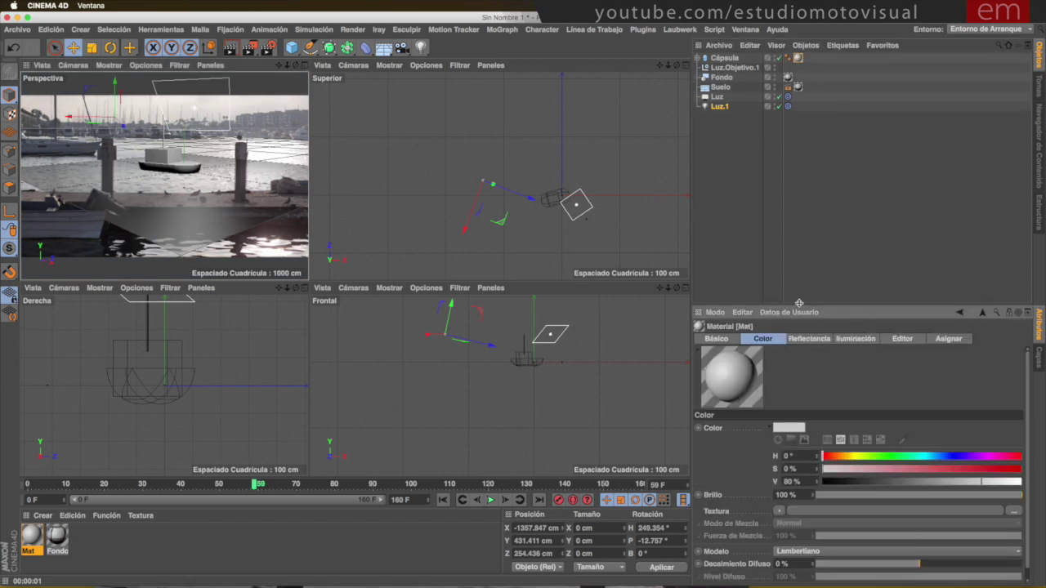
pyautogui.moveTo(799, 303); pyautogui.dragTo(799, 164)
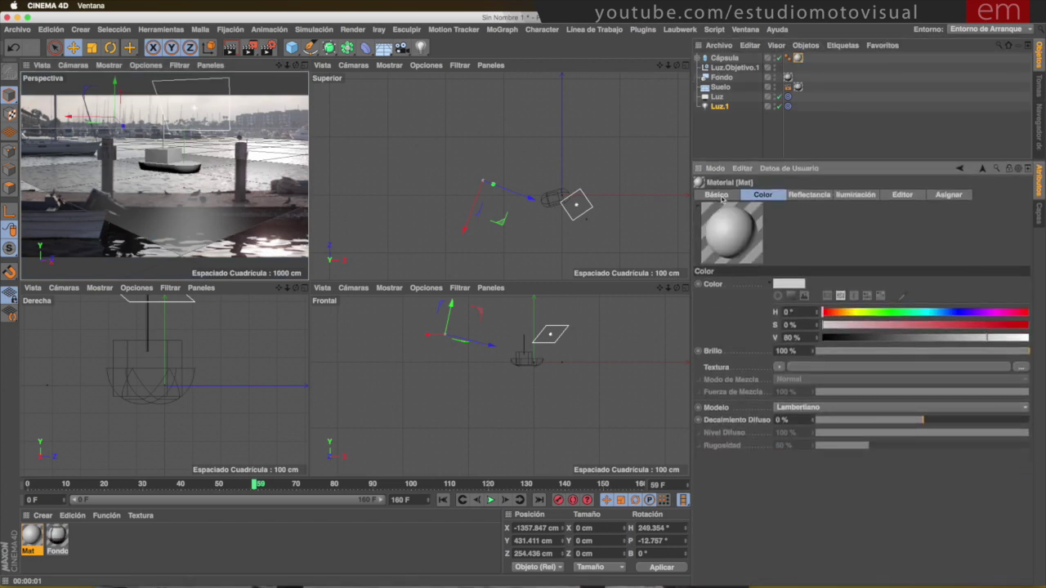
pyautogui.click(722, 198)
pyautogui.click(762, 321)
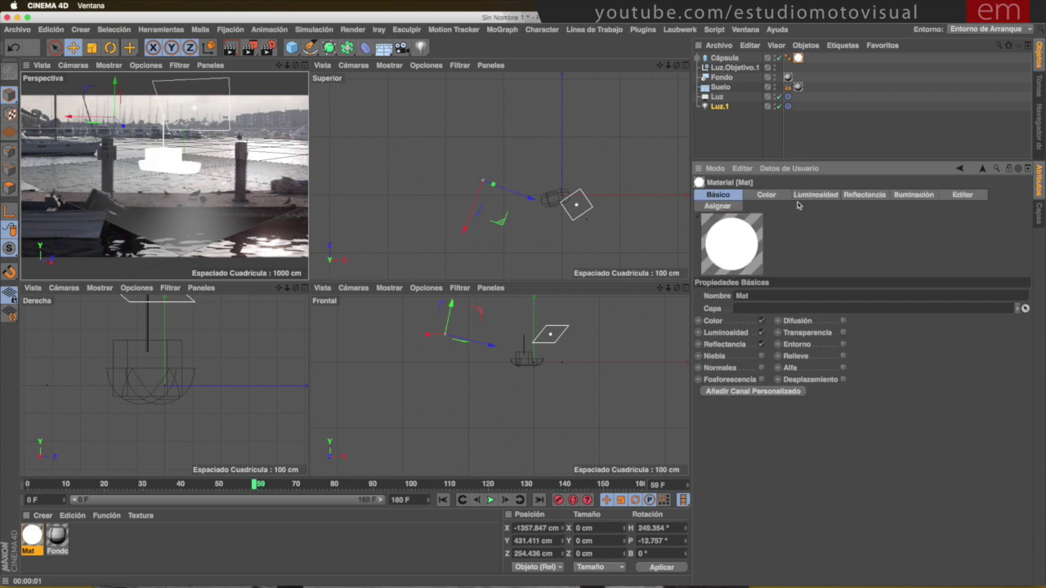
pyautogui.click(811, 196)
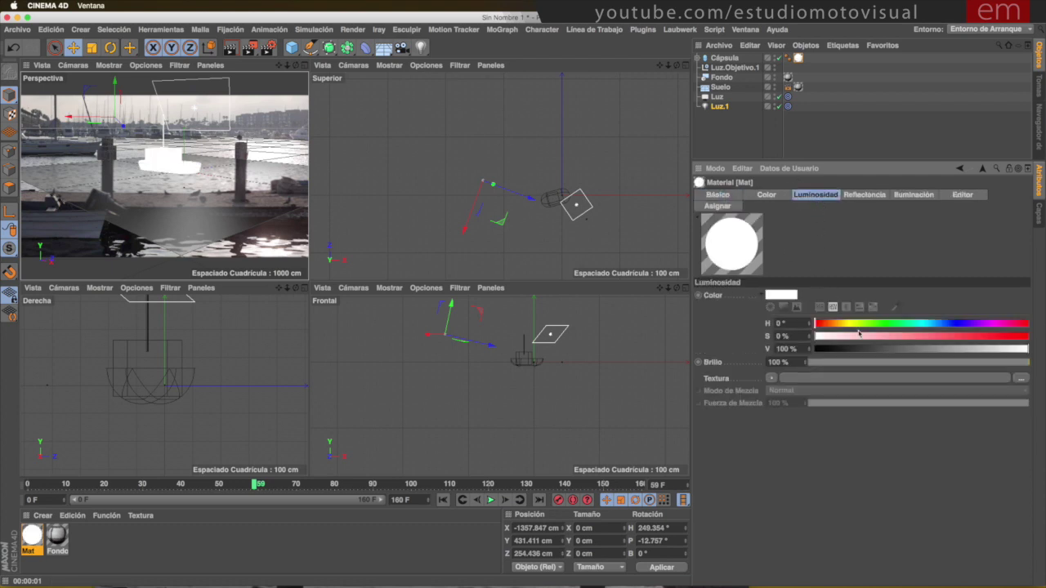
pyautogui.click(837, 363)
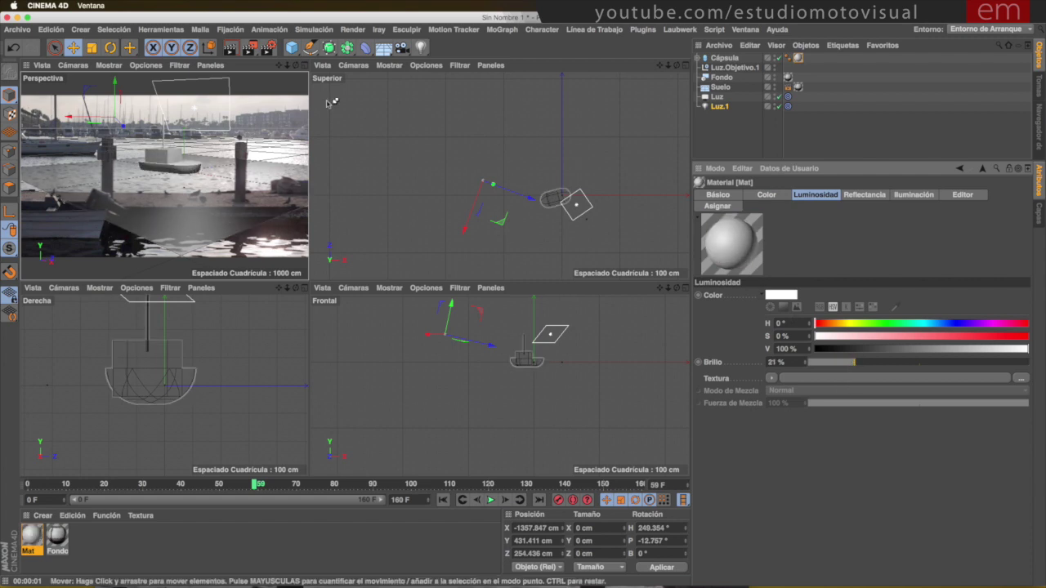
# Compare Perspective renders with and without Luz.1, leaving Luz.1 switched off
pyautogui.middleClick(274, 214)
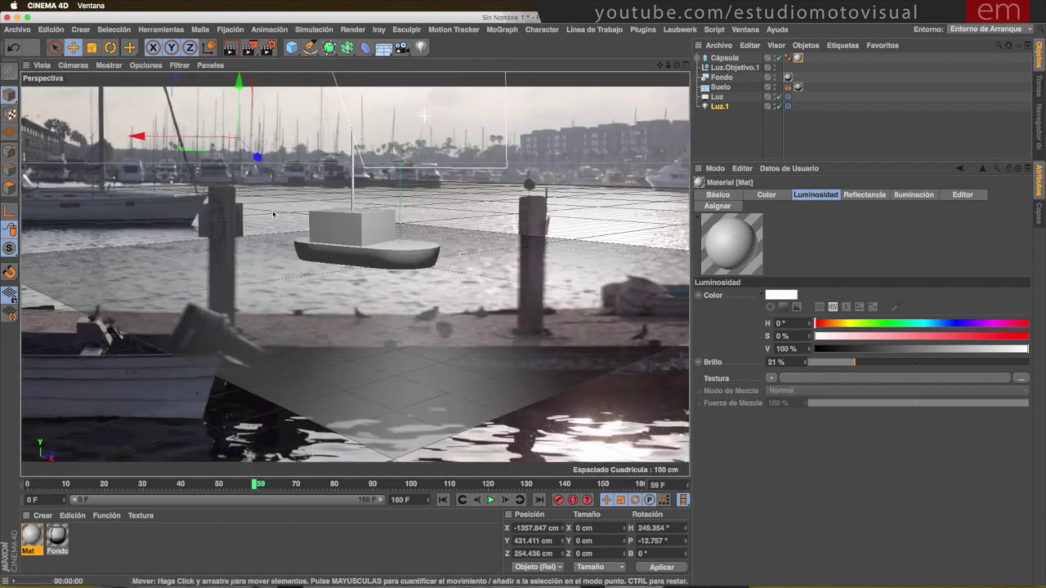
pyautogui.hotkey('ctrl', 'r')
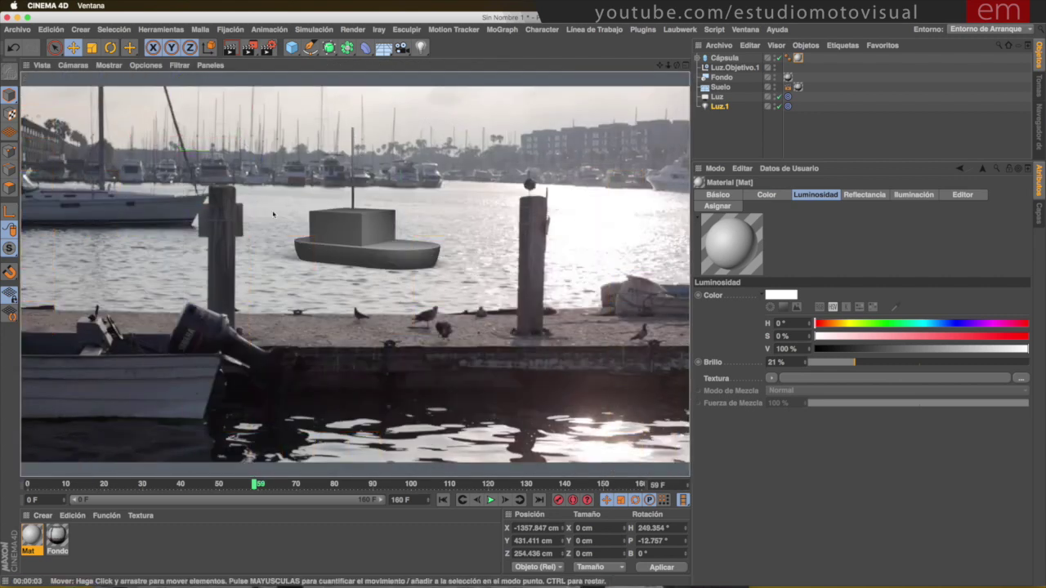
pyautogui.click(776, 110)
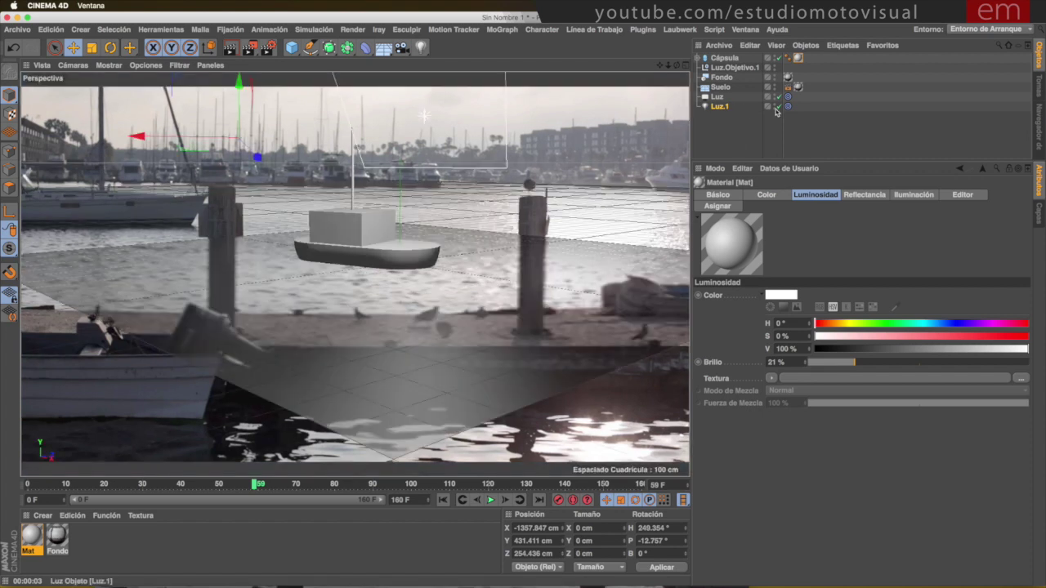
pyautogui.click(780, 108)
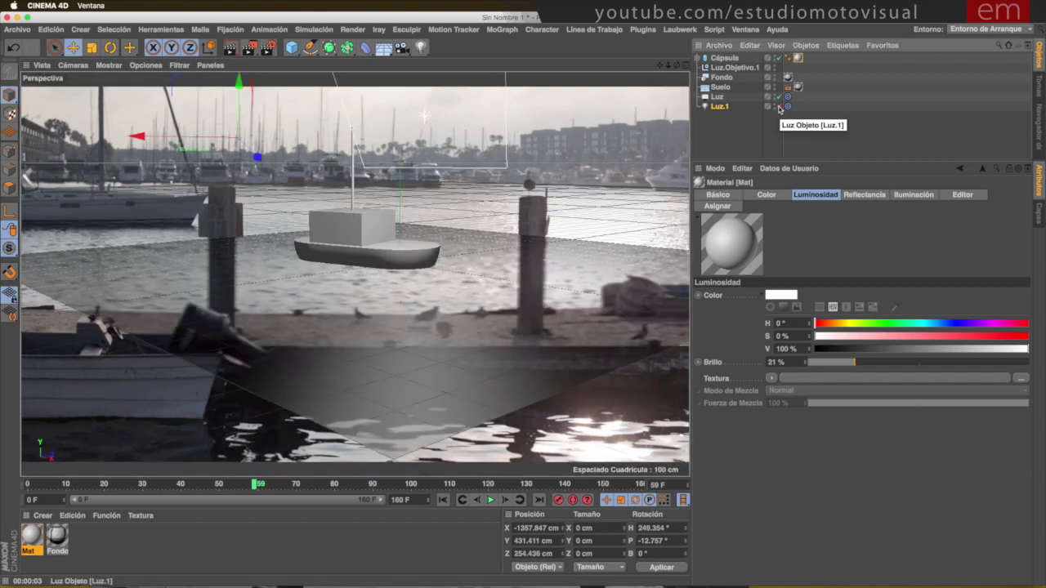
pyautogui.hotkey('ctrl', 'r')
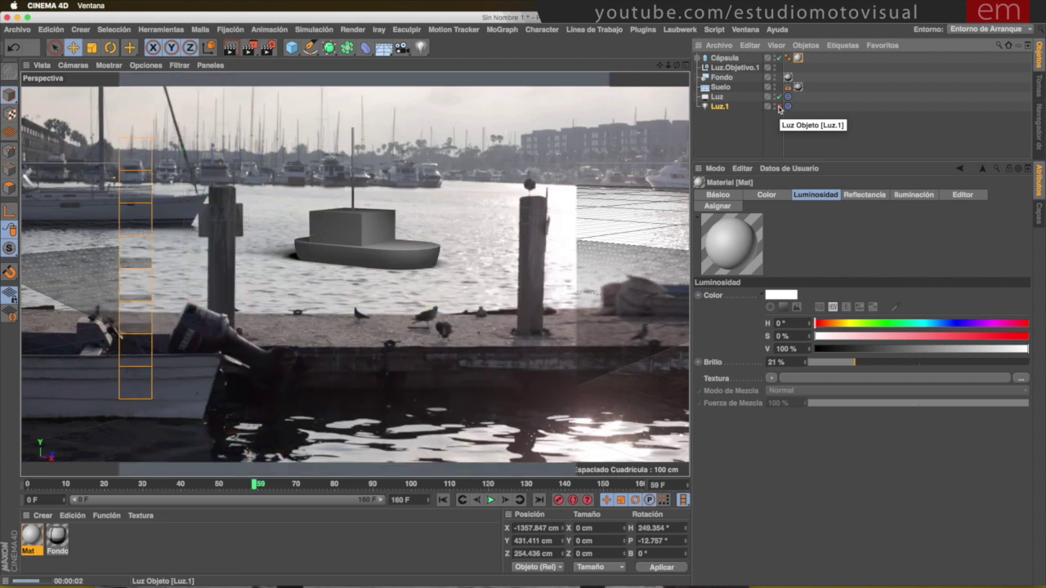
pyautogui.click(684, 67)
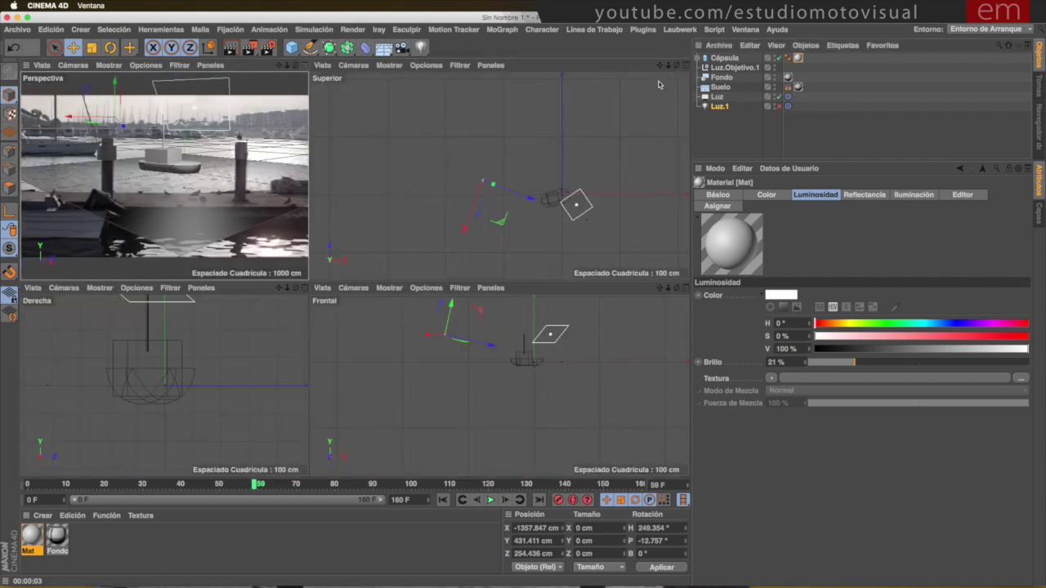
# Select the Luz light and drag it away from the boat in the top view
pyautogui.click(591, 211)
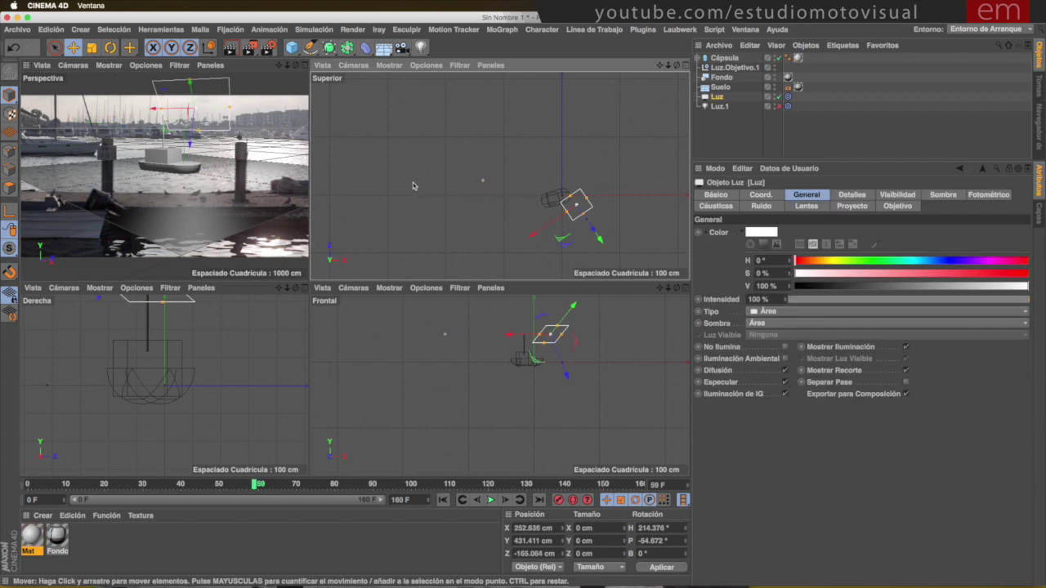
pyautogui.keyDown('alt'); pyautogui.moveTo(602, 200); pyautogui.dragTo(537, 149, button='middle'); pyautogui.keyUp('alt')
pyautogui.scroll(3, 546, 145)
pyautogui.scroll(2, 546, 146)
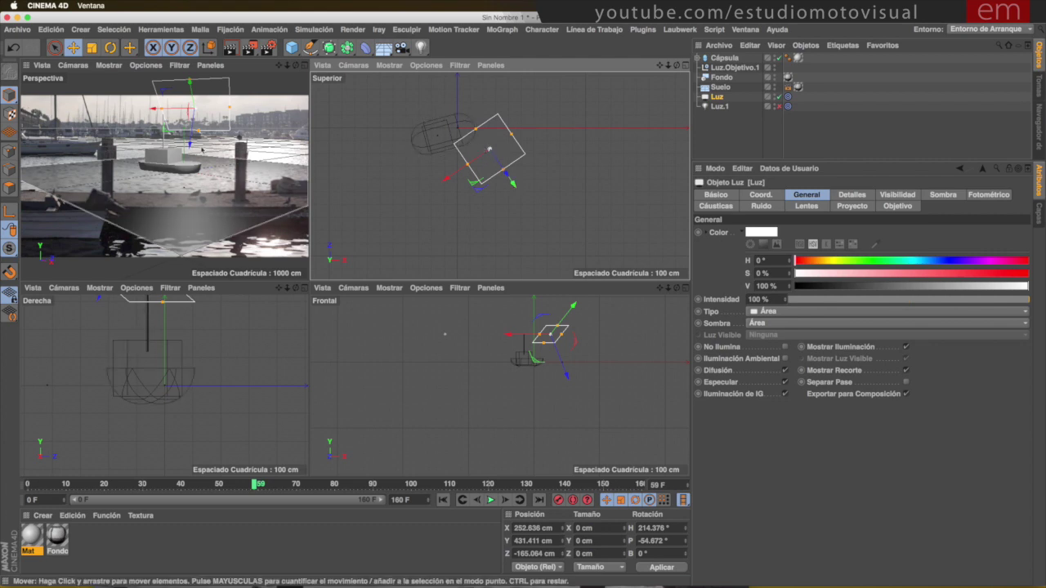
pyautogui.scroll(-5, 563, 206)
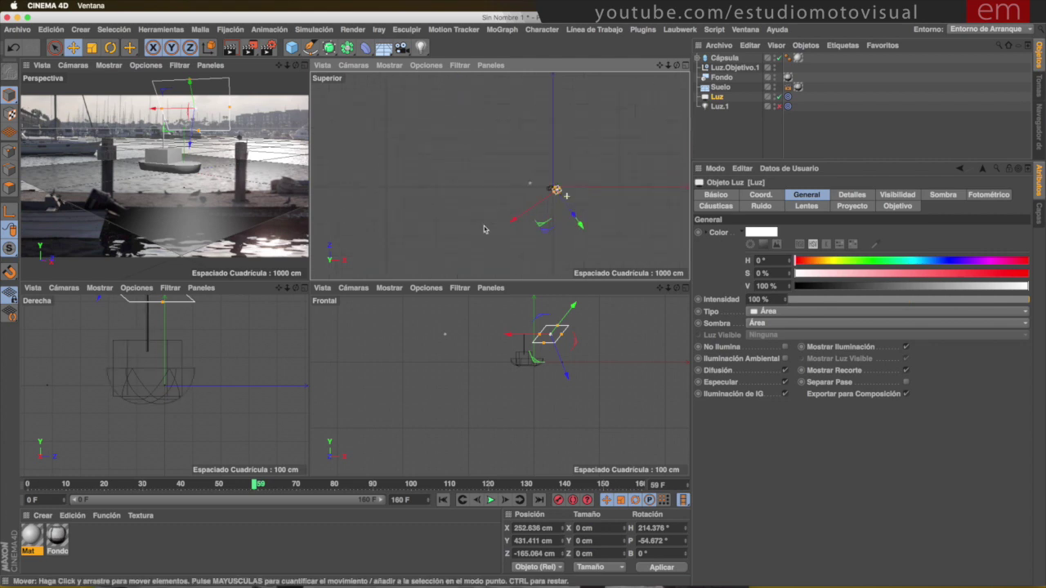
pyautogui.moveTo(574, 153); pyautogui.dragTo(655, 209)
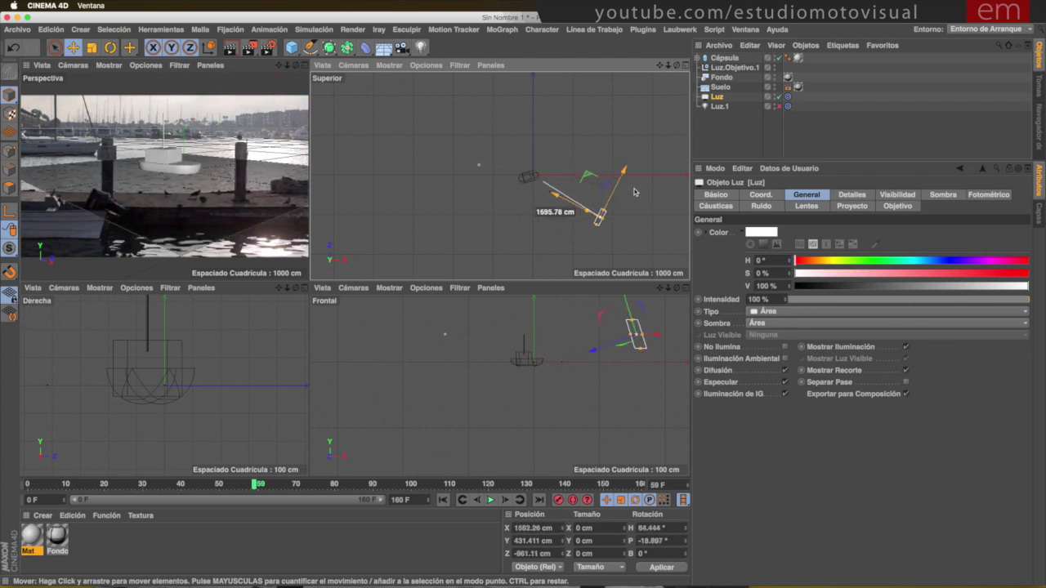
pyautogui.scroll(1, 572, 382)
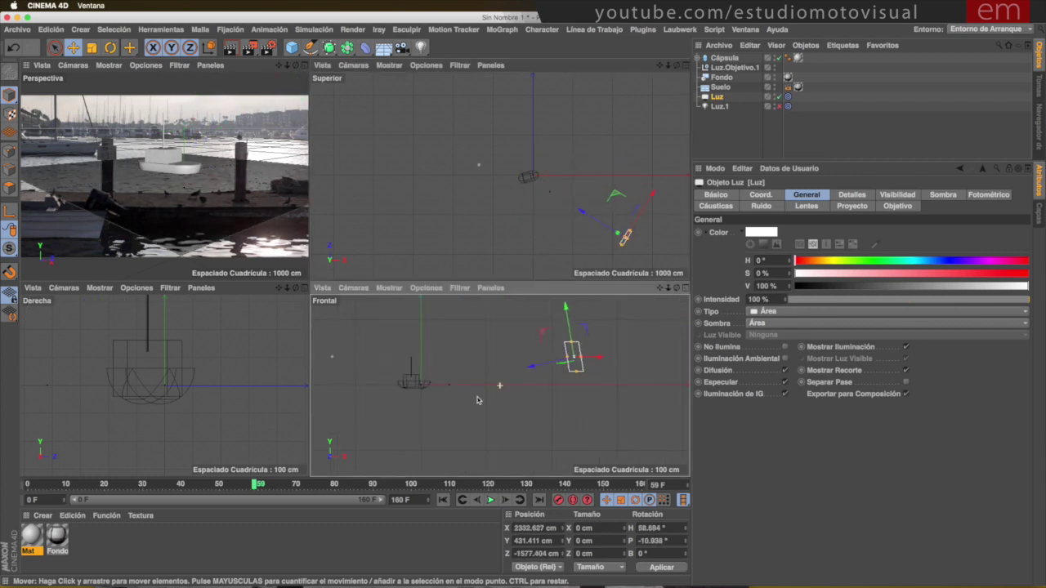
# Raise, shift and turn Luz toward the boat, placing it near X -1628, Y 876, Z 2775 cm
pyautogui.moveTo(616, 398); pyautogui.dragTo(618, 346)
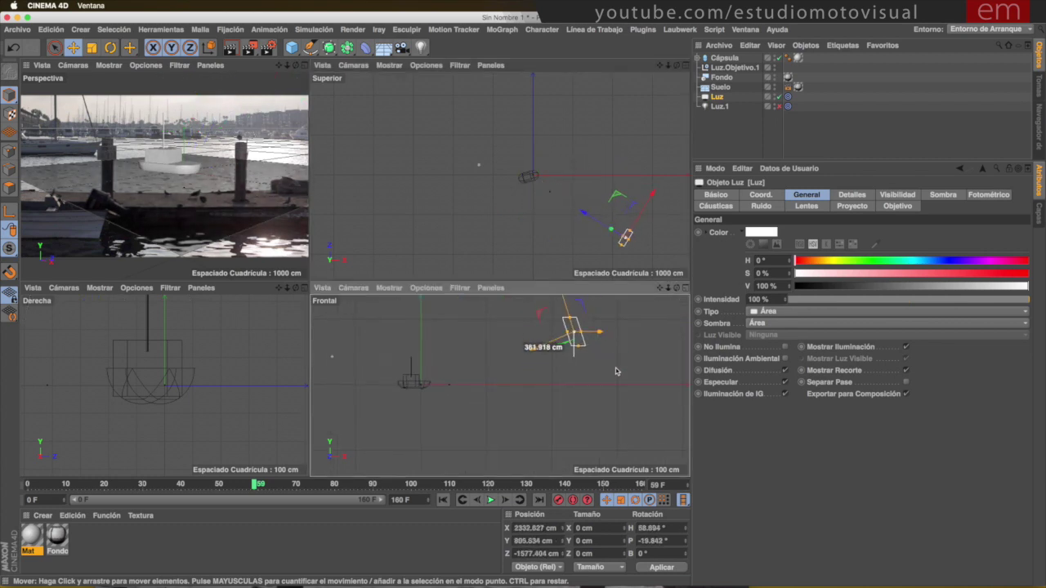
pyautogui.moveTo(622, 182)
pyautogui.mouseDown()
pyautogui.moveTo(547, 163)
pyautogui.moveTo(556, 158)
pyautogui.mouseUp()
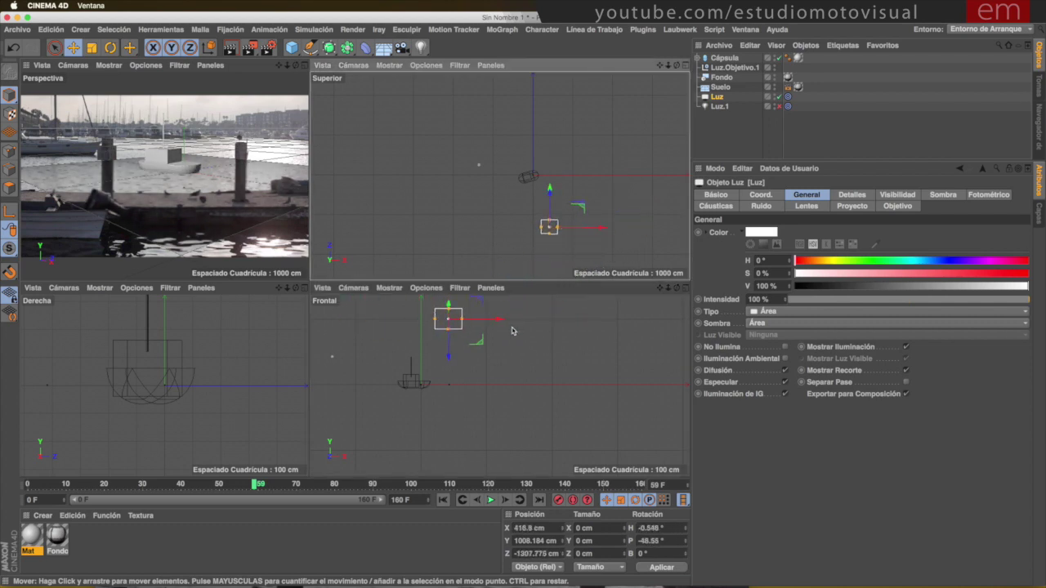
pyautogui.moveTo(495, 346); pyautogui.dragTo(503, 394)
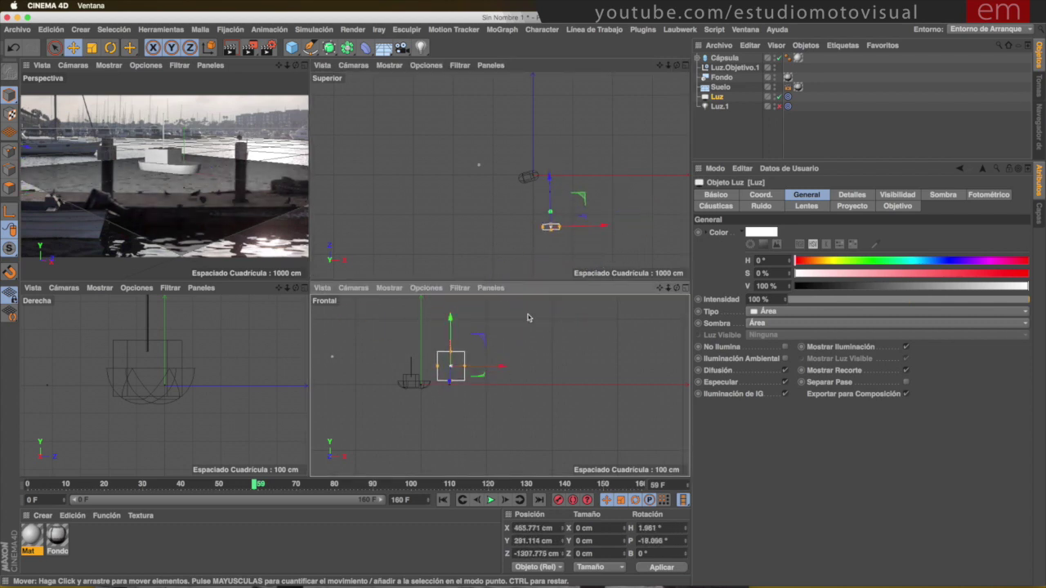
pyautogui.moveTo(600, 208)
pyautogui.mouseDown()
pyautogui.moveTo(608, 171)
pyautogui.moveTo(618, 175)
pyautogui.moveTo(581, 144)
pyautogui.moveTo(532, 67)
pyautogui.mouseUp()
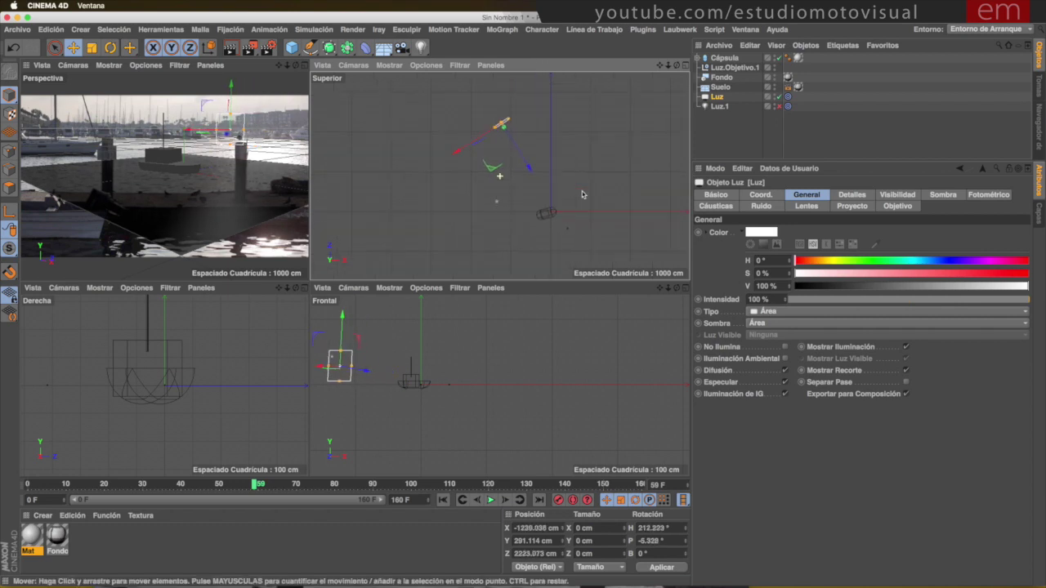
pyautogui.moveTo(548, 145); pyautogui.dragTo(536, 124)
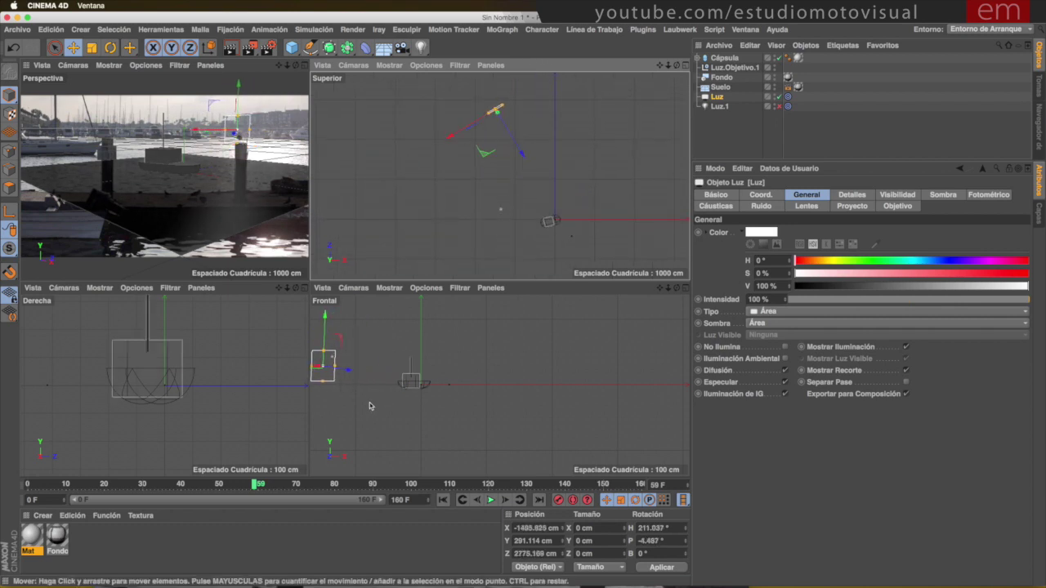
pyautogui.moveTo(369, 406)
pyautogui.mouseDown()
pyautogui.moveTo(327, 380)
pyautogui.moveTo(343, 376)
pyautogui.mouseUp()
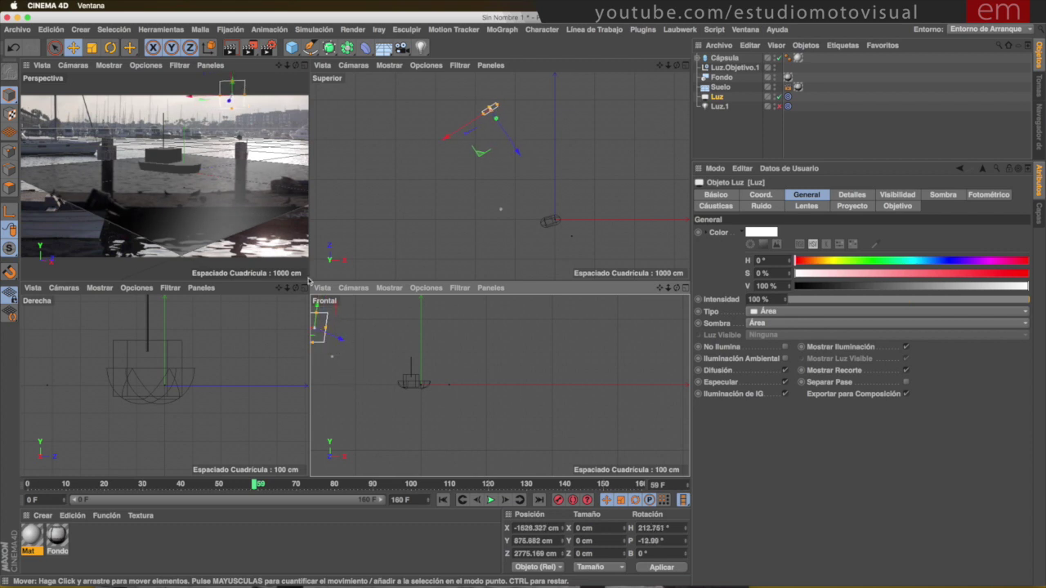
# Render the perspective view, widen the area light, and re-render to check the boat's shadow
pyautogui.click(186, 199)
pyautogui.hotkey('ctrl', 'r')
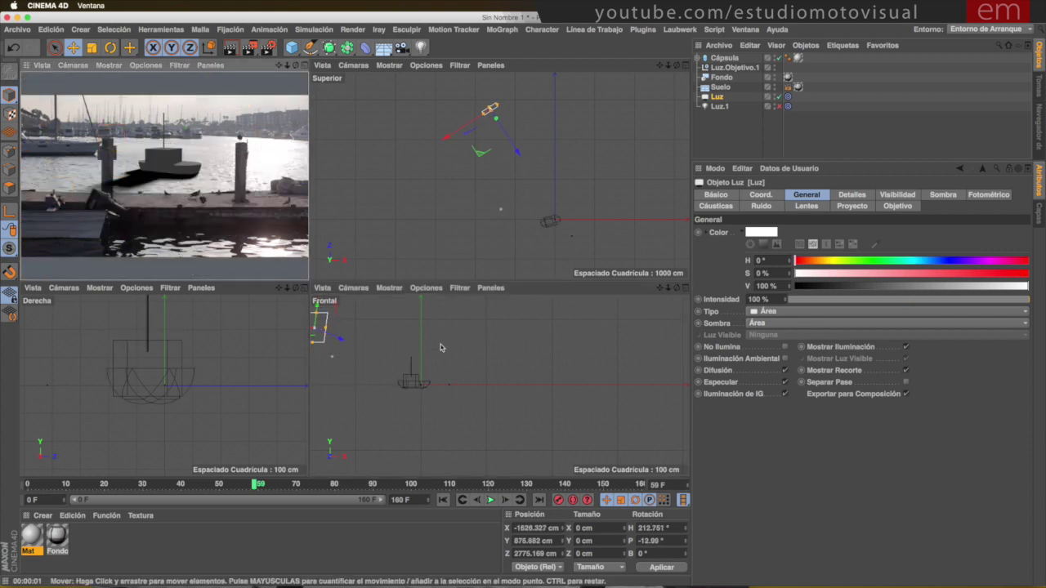
pyautogui.moveTo(396, 367); pyautogui.dragTo(438, 337, button='middle')
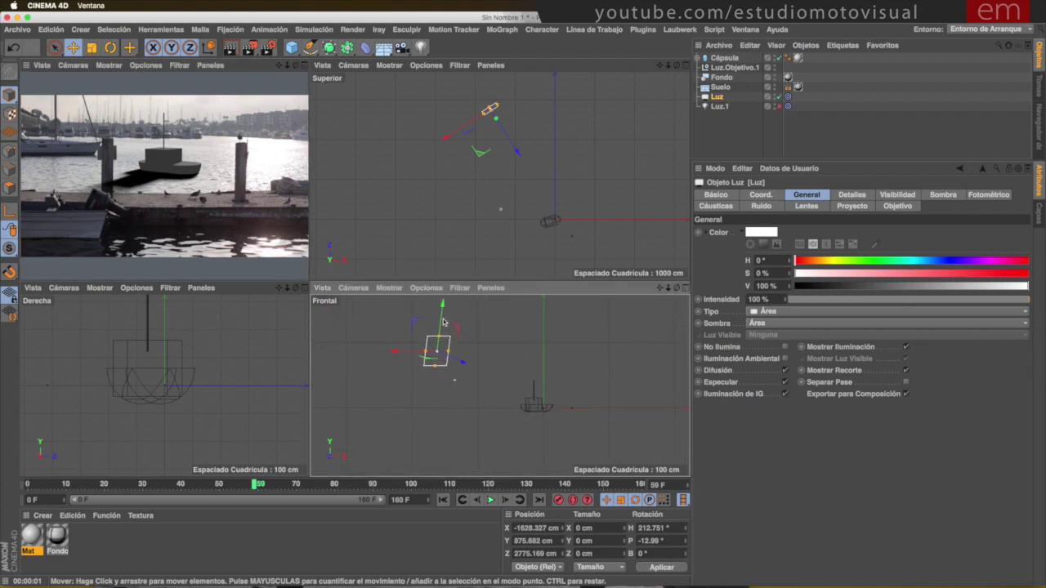
pyautogui.moveTo(449, 353); pyautogui.dragTo(472, 355)
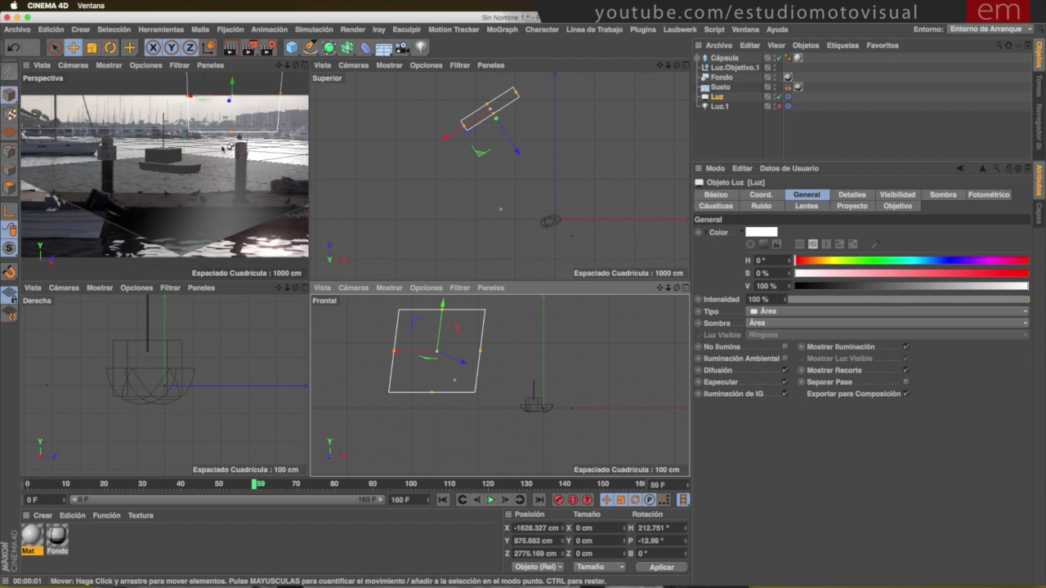
pyautogui.hotkey('ctrl', 'r')
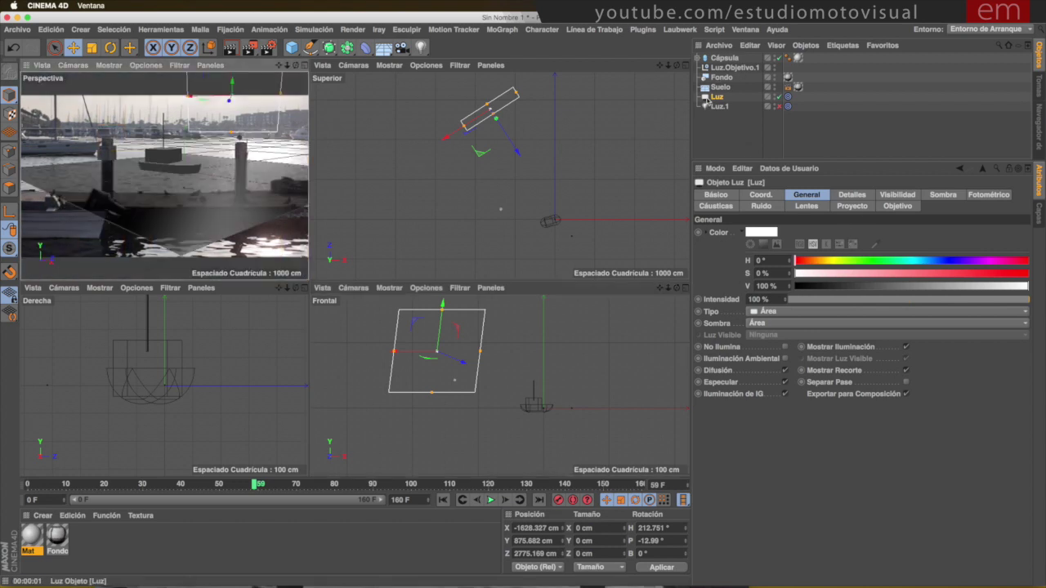
# Review the light's Detalles, Visibilidad and Sombra settings, showing area shadows at 80% density and 75% realism
pyautogui.click(858, 194)
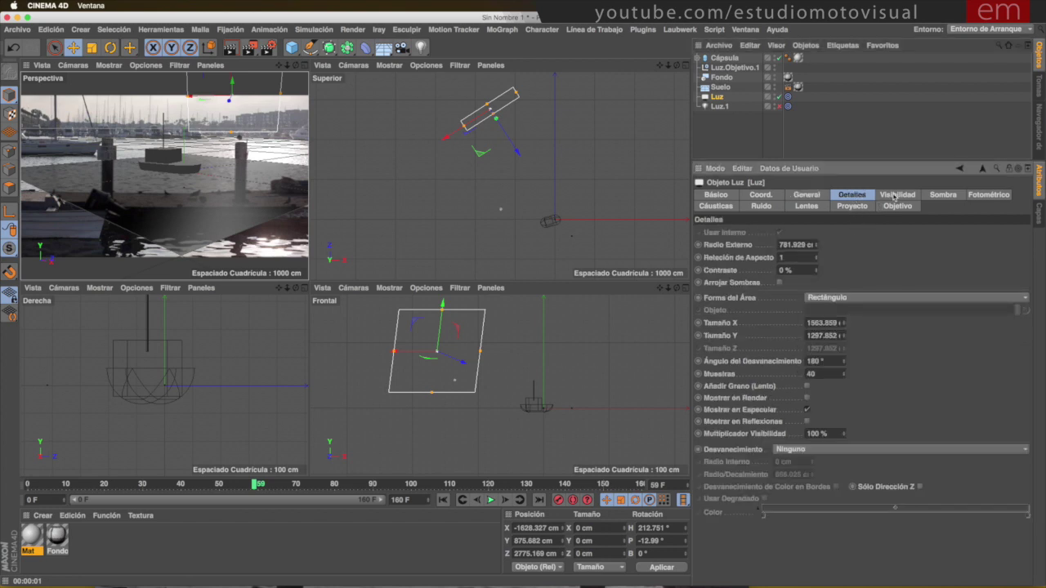
pyautogui.click(898, 198)
pyautogui.click(942, 194)
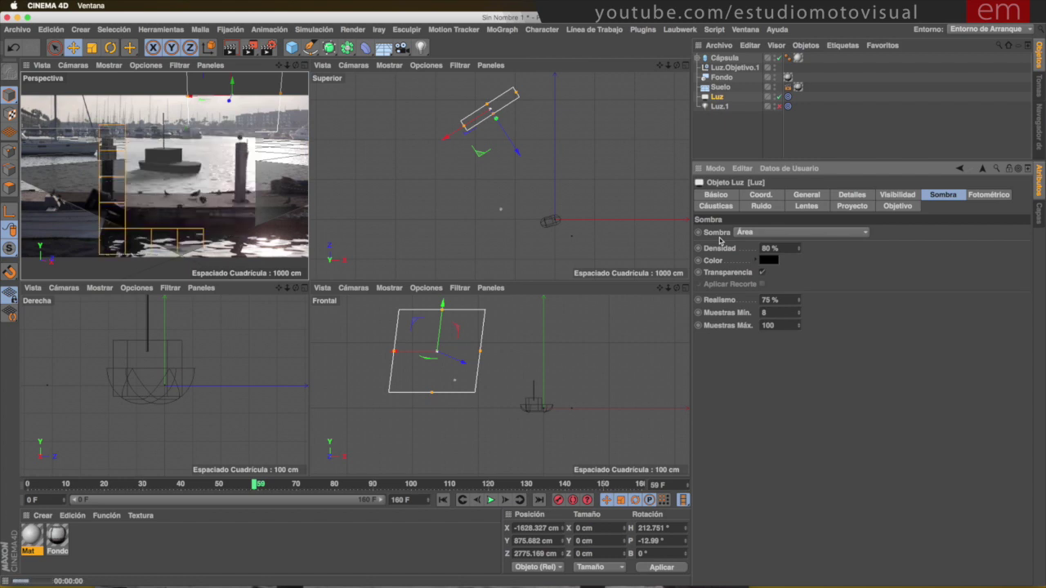
# Maximize the perspective view, play and stop the animation at frame 0, then open Cápsula's tag list
pyautogui.click(304, 64)
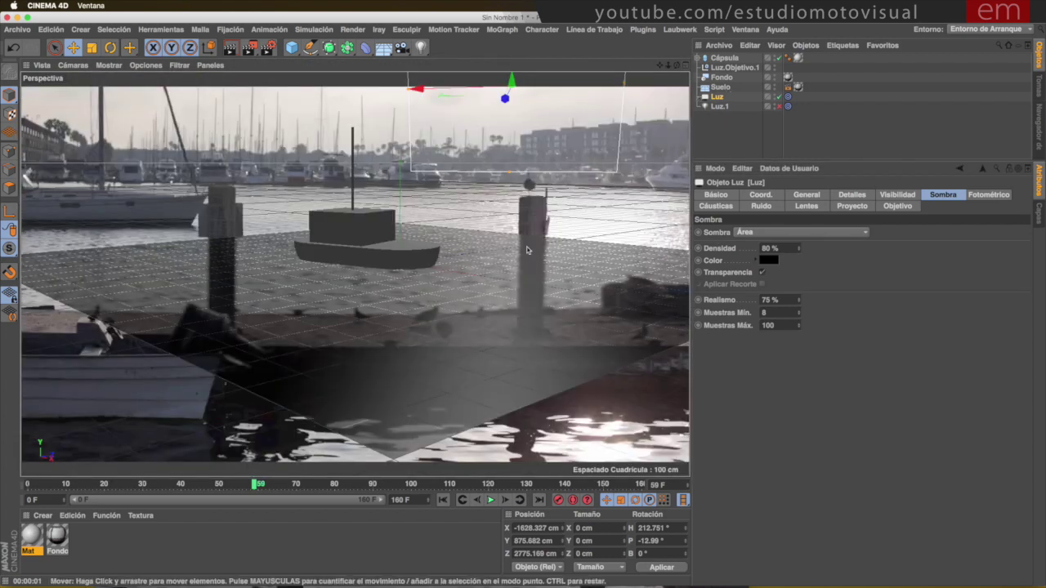
pyautogui.click(443, 501)
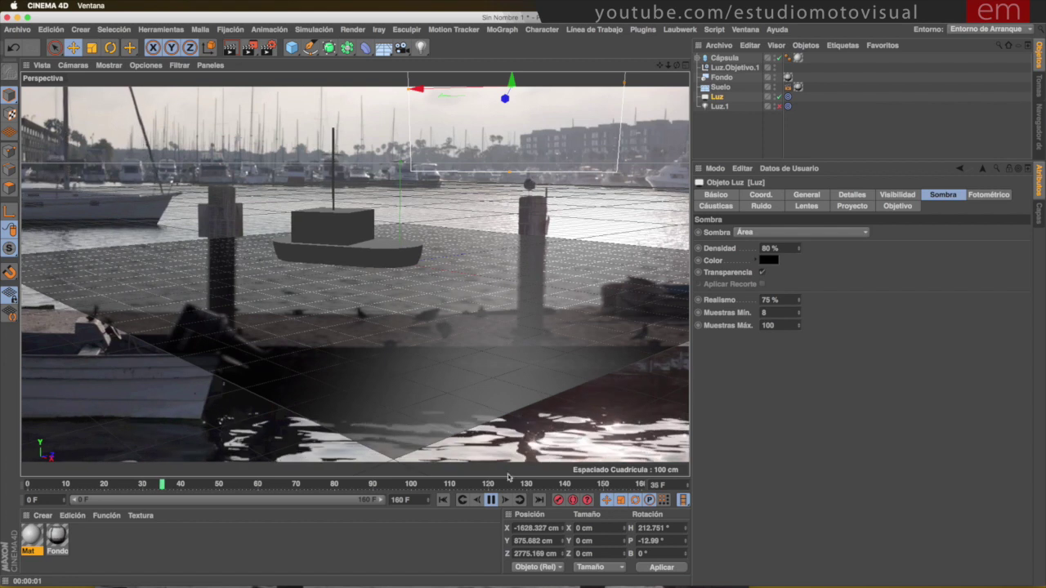
pyautogui.press('F8')
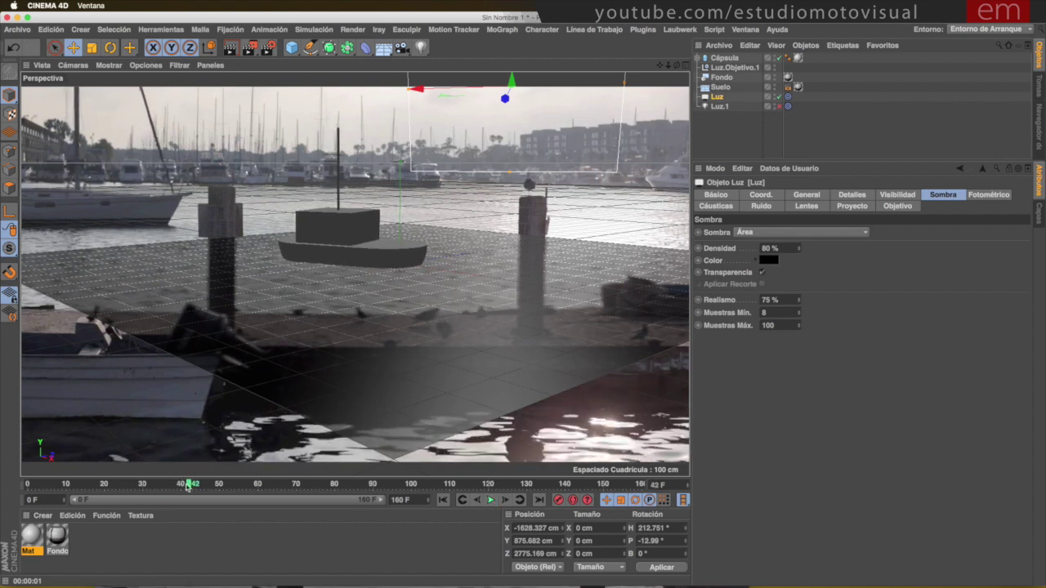
pyautogui.moveTo(188, 485); pyautogui.dragTo(28, 485)
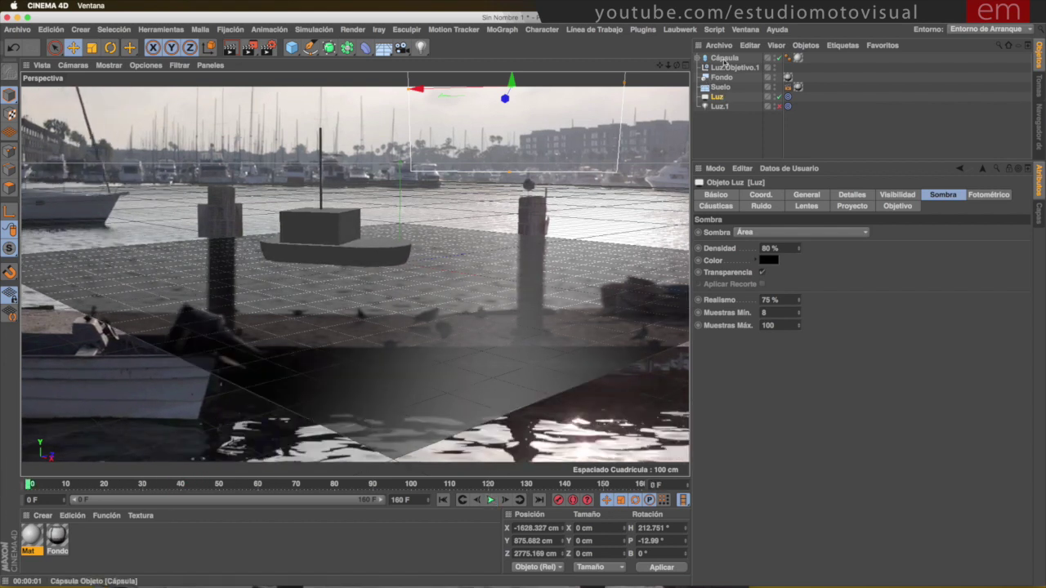
pyautogui.click(725, 59)
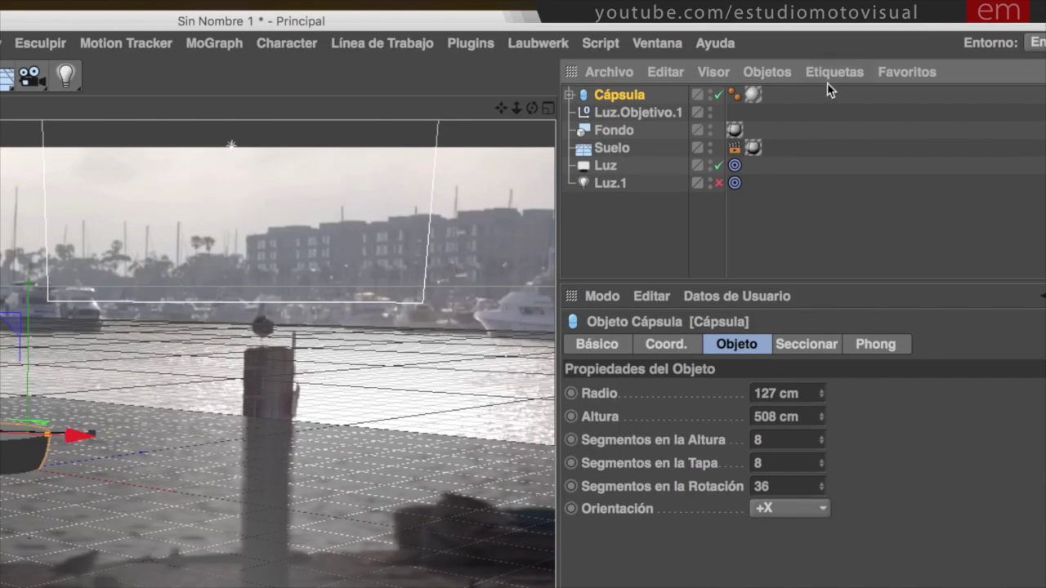
pyautogui.click(842, 45)
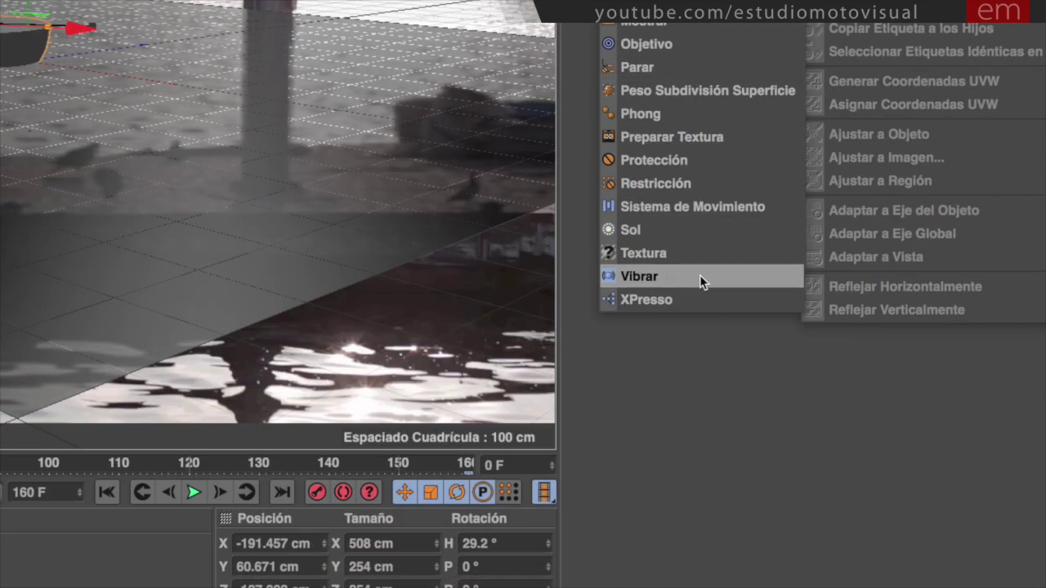
# Add a Vibrar tag to Cápsula, enable position vibration, and set the X amplitude to 0
pyautogui.click(700, 278)
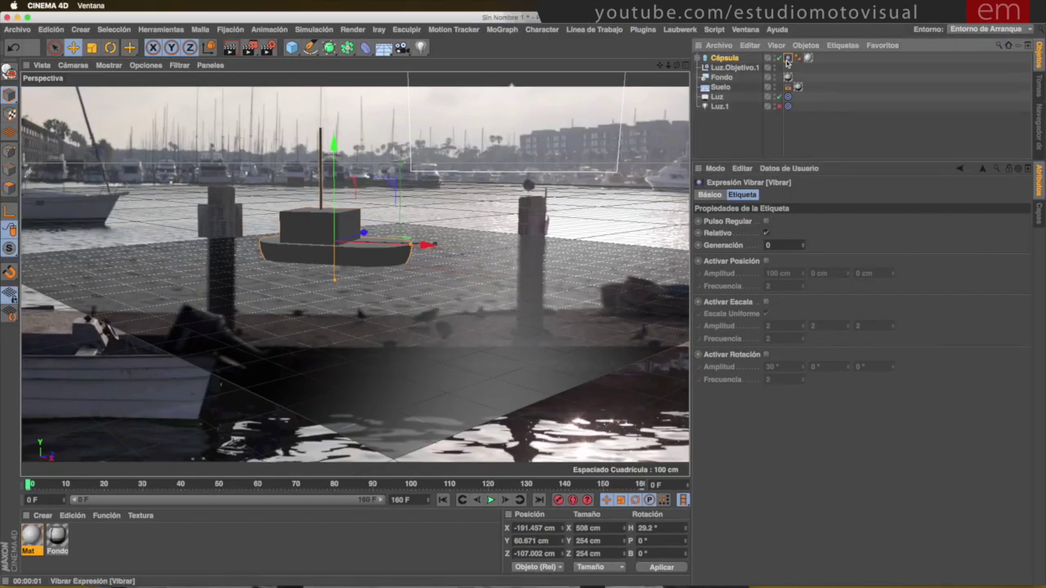
pyautogui.rightClick(787, 63)
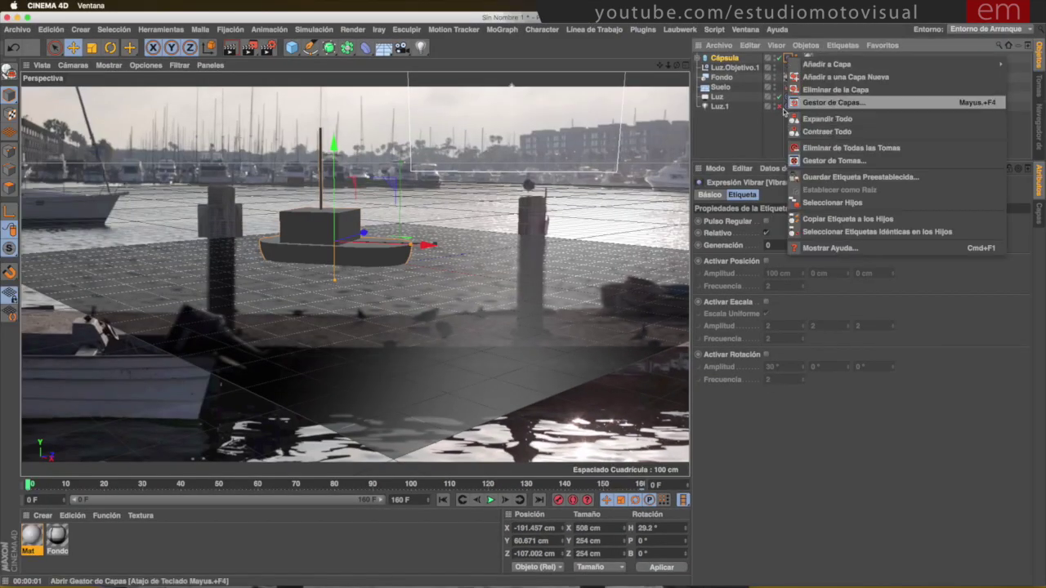
pyautogui.click(826, 101)
pyautogui.click(789, 60)
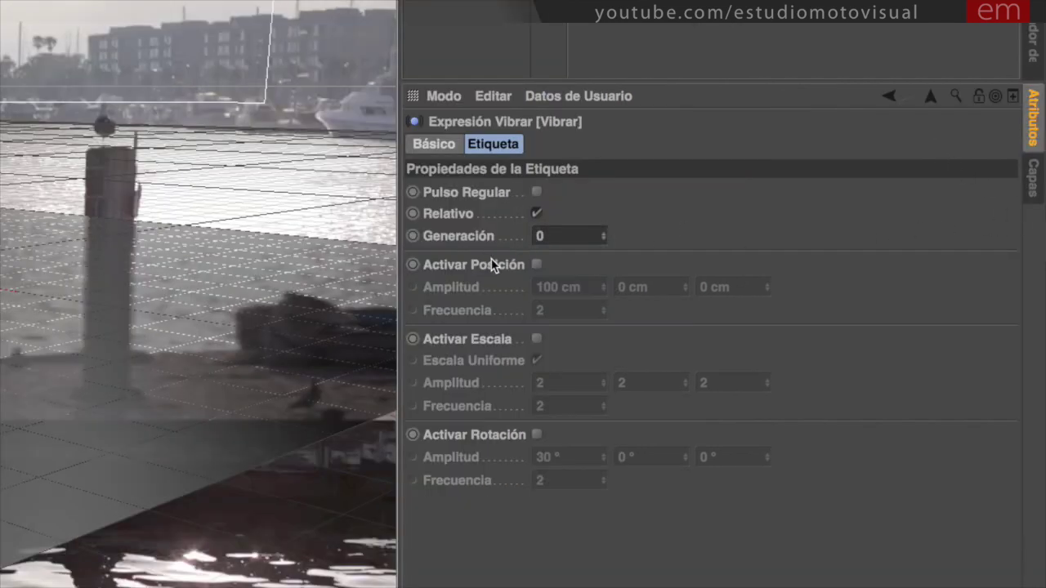
pyautogui.click(537, 265)
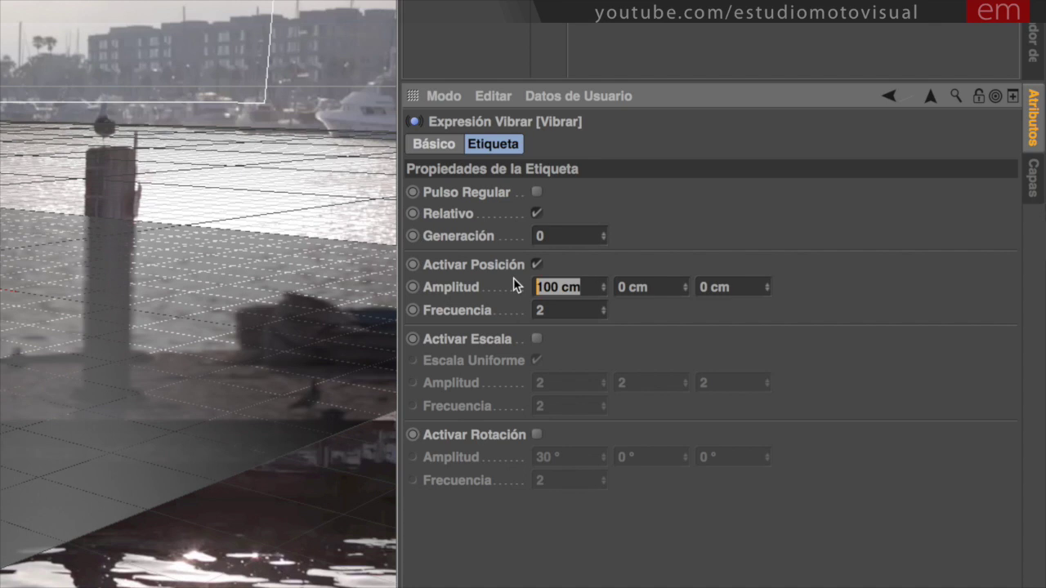
pyautogui.write('0')
pyautogui.press('Tab')
pyautogui.write('15')
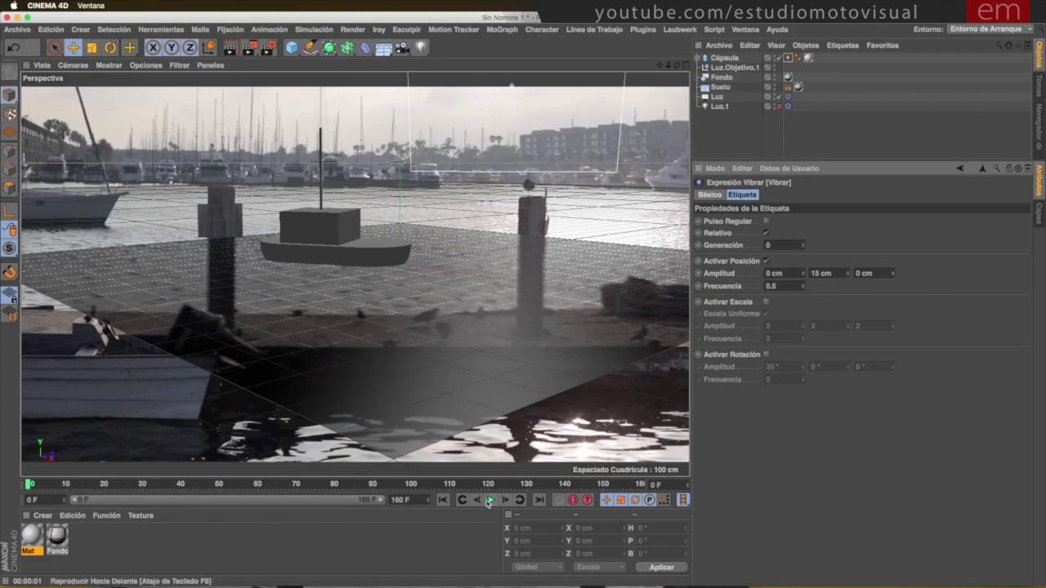
# Start playback and set the Vibrar tag's vertical position amplitude to 30 cm
pyautogui.click(490, 500)
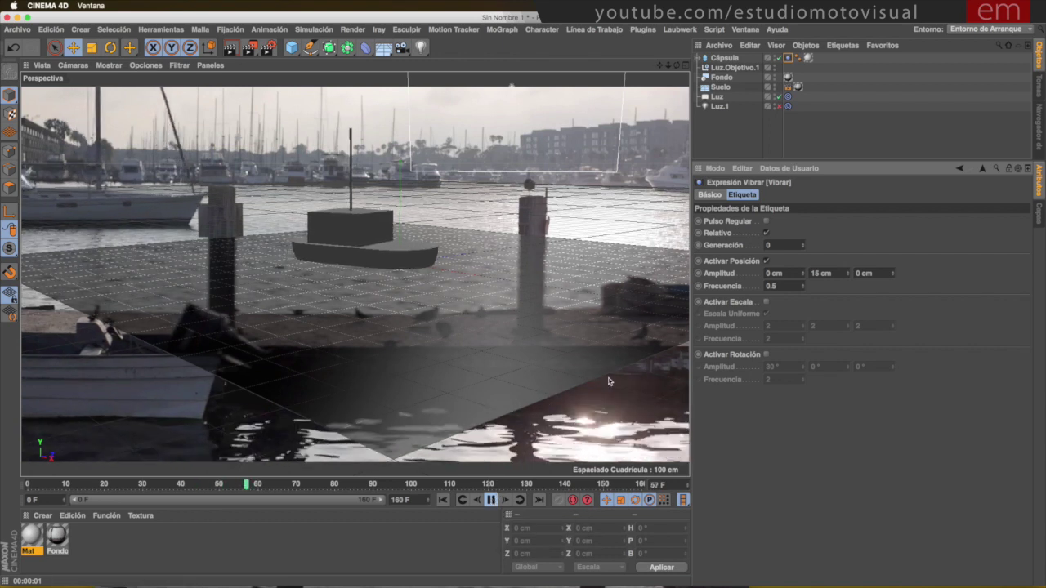
pyautogui.doubleClick(820, 273)
pyautogui.write('5')
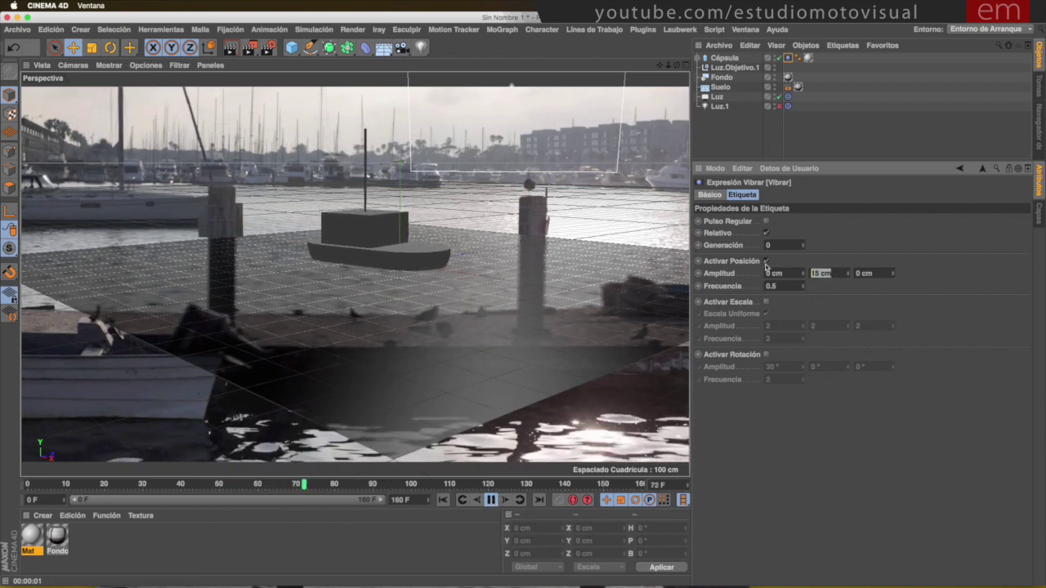
pyautogui.write('0')
pyautogui.press('Return')
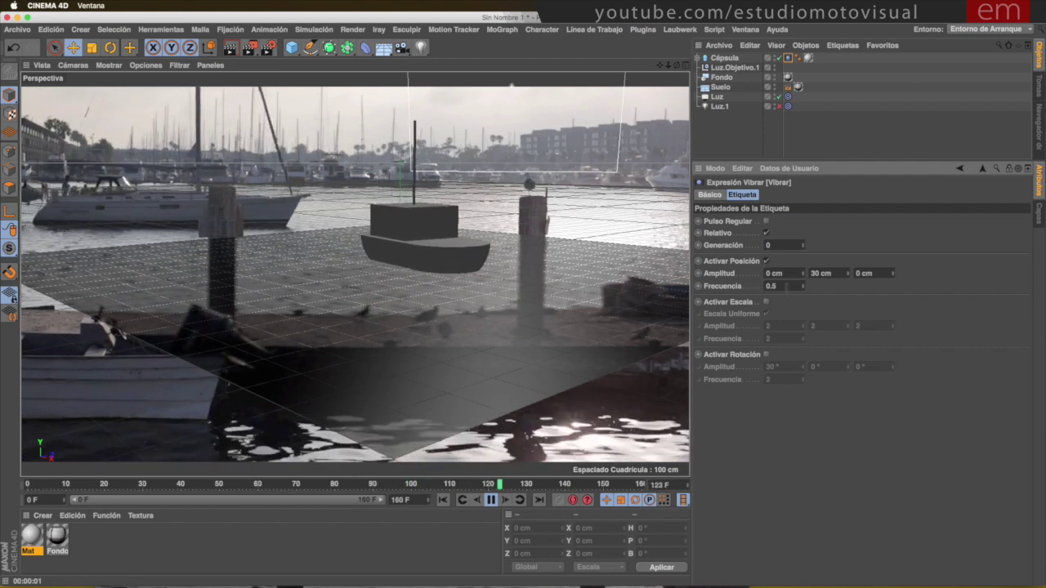
# Set the position vibration frequency to 1, then settle on 0.7
pyautogui.click(771, 286)
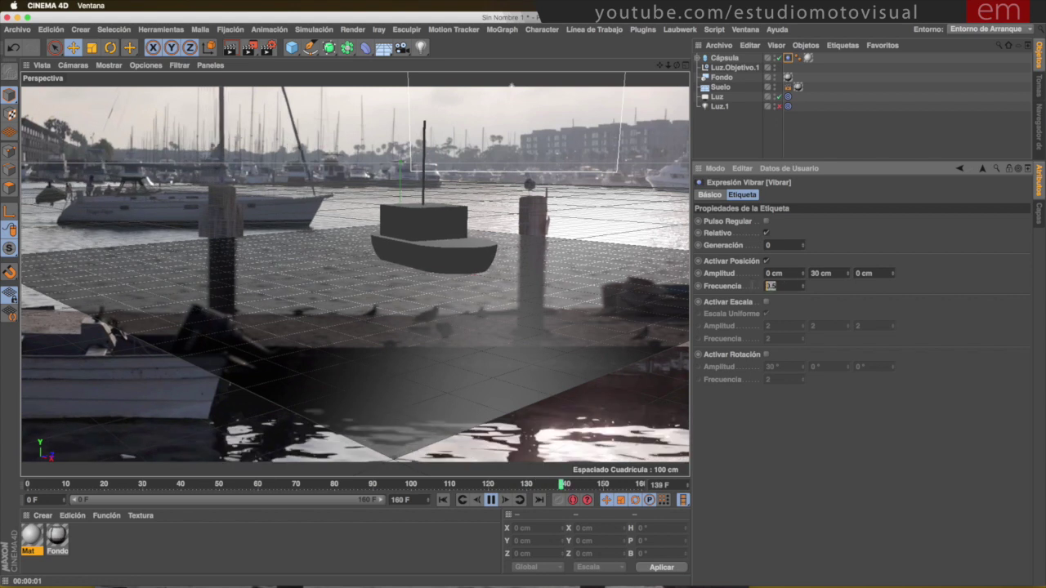
pyautogui.write('1')
pyautogui.press('Return')
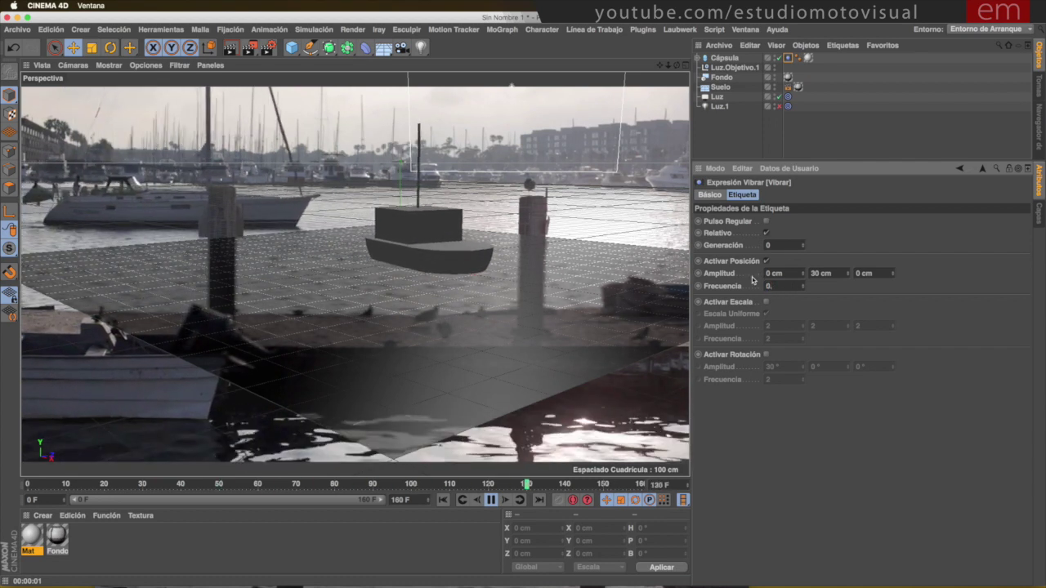
pyautogui.write('0.7')
pyautogui.press('Return')
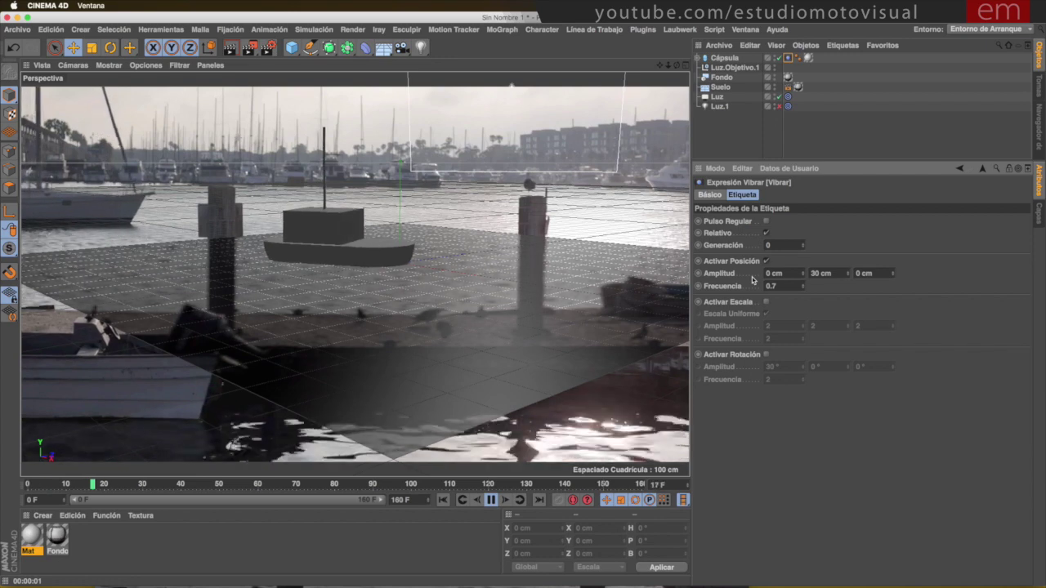
# Enable rotation vibration with a 0° first rotation amplitude
pyautogui.click(768, 355)
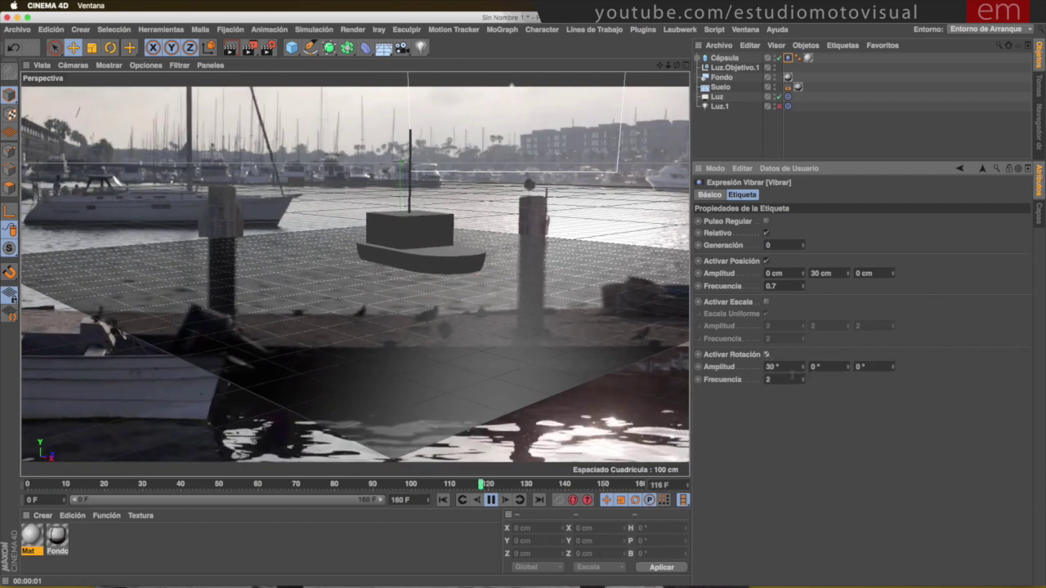
pyautogui.click(785, 370)
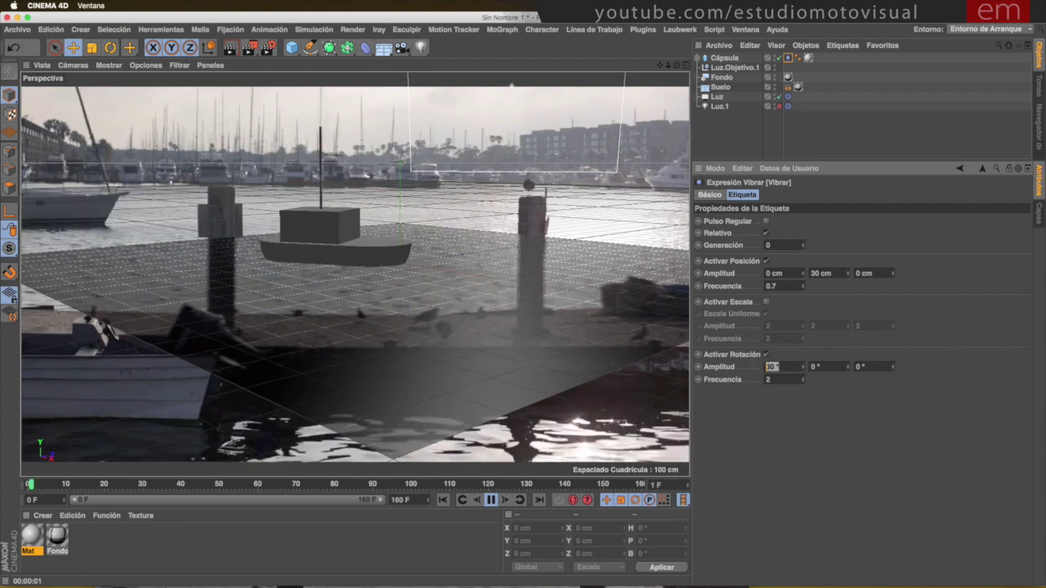
pyautogui.write('0')
pyautogui.press('Return')
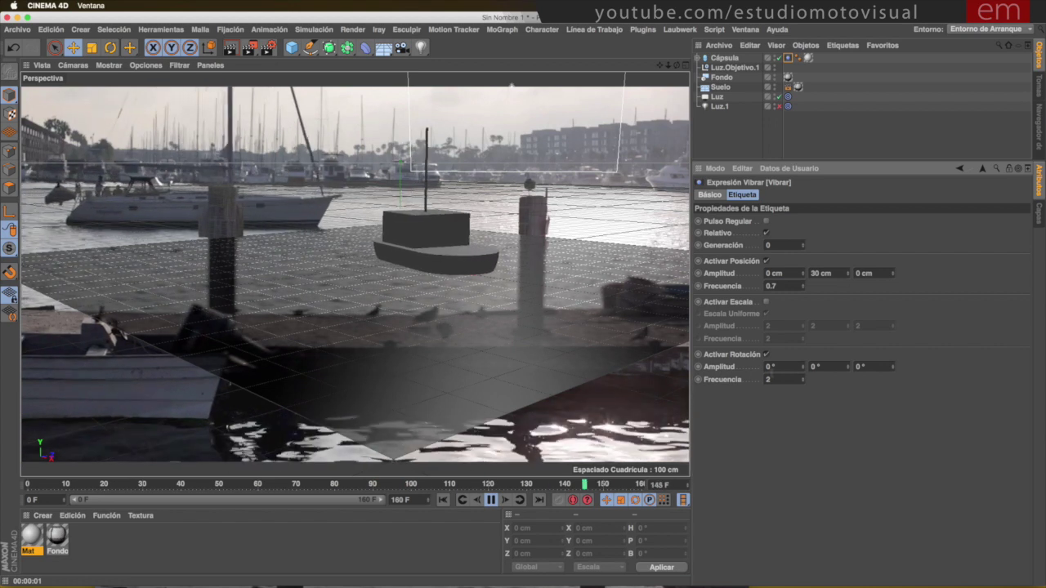
# Set the second rotation amplitude to 10° (after trying 15°) and the third to 8°
pyautogui.moveTo(847, 367)
pyautogui.mouseDown()
pyautogui.moveTo(847, 352)
pyautogui.moveTo(842, 377)
pyautogui.mouseUp()
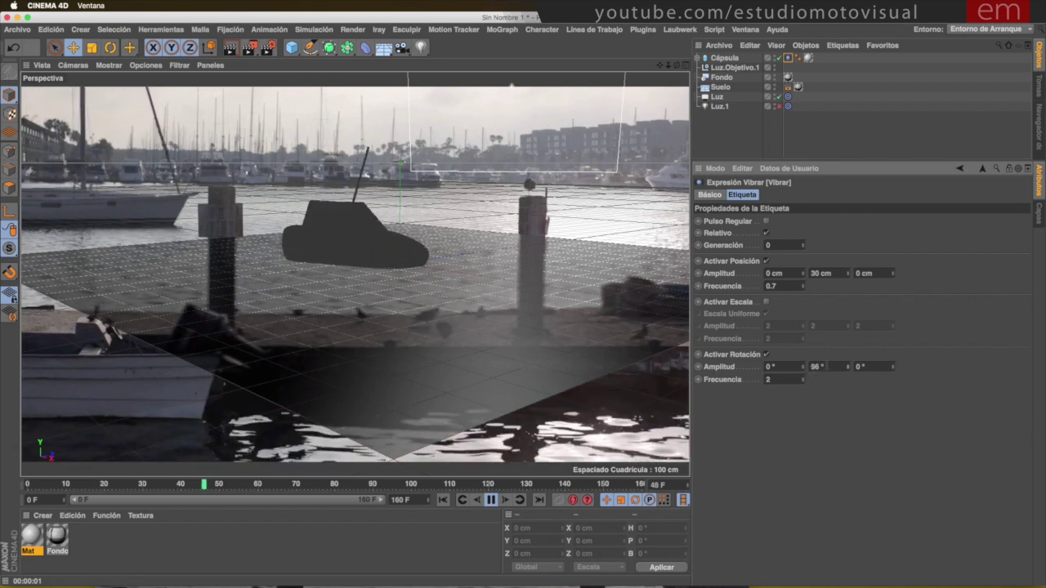
pyautogui.doubleClick(817, 367)
pyautogui.write('15')
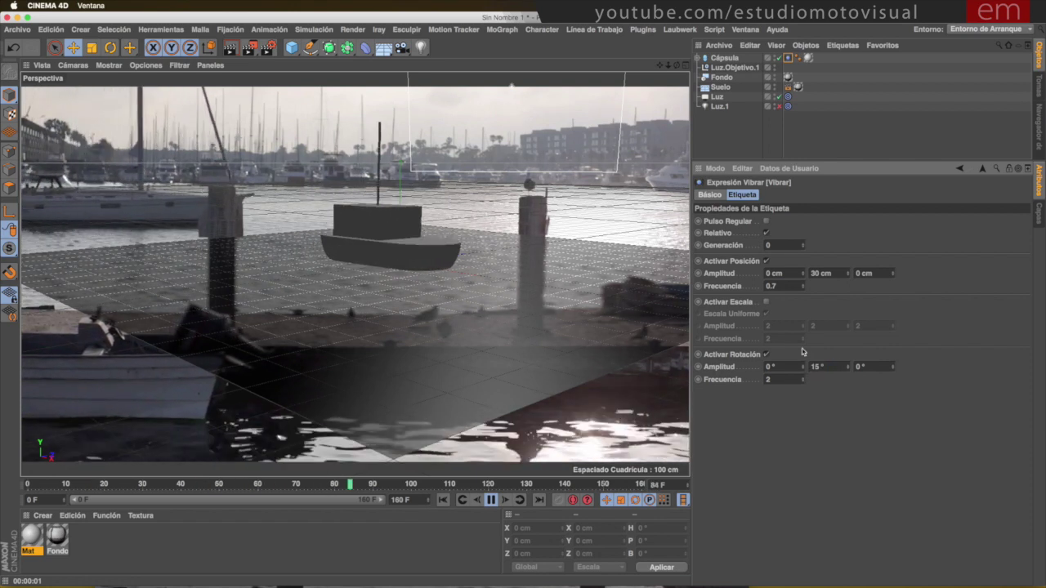
pyautogui.press('Return')
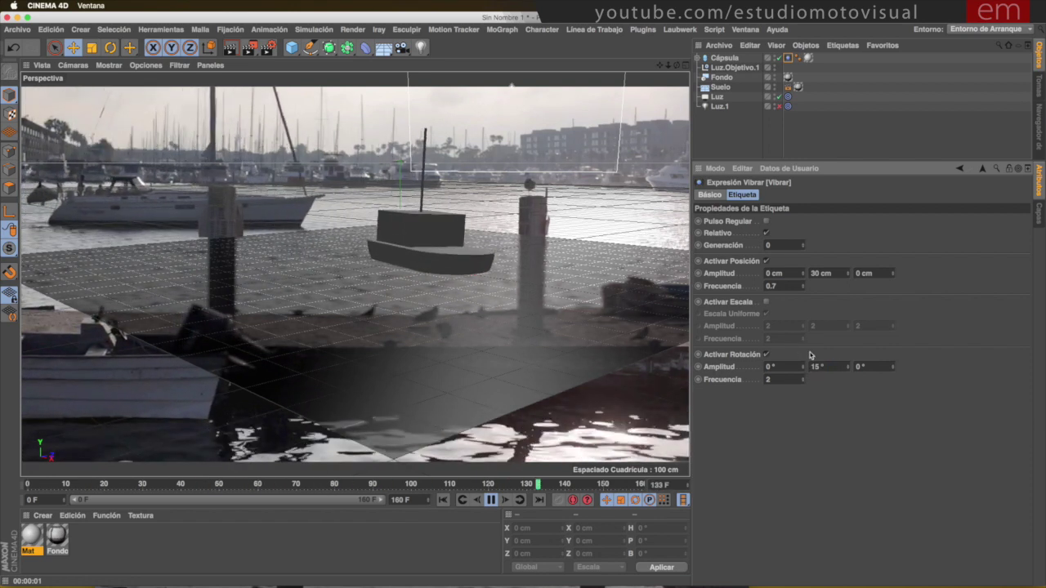
pyautogui.doubleClick(818, 367)
pyautogui.write('10')
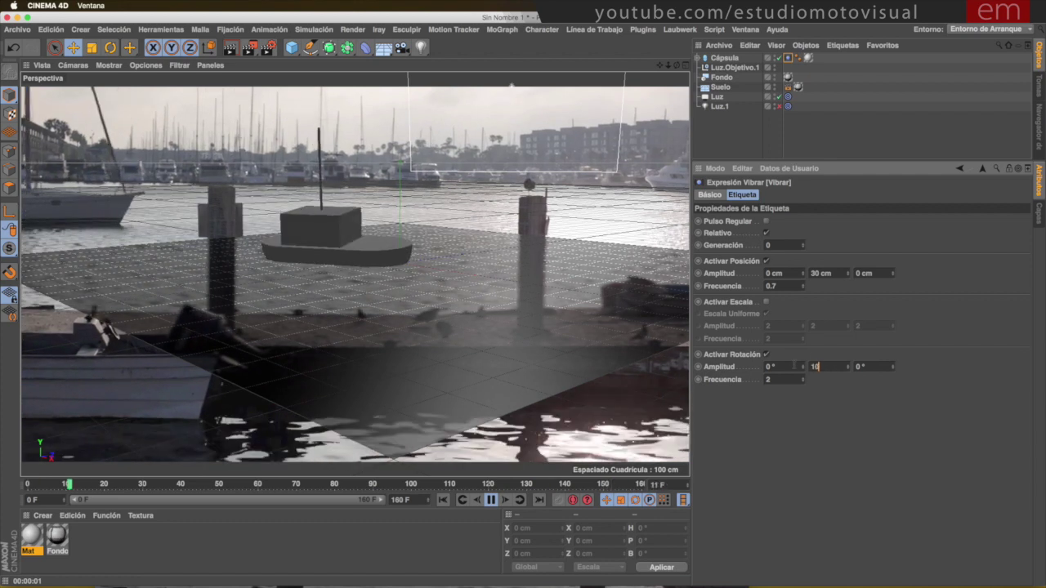
pyautogui.press('Return')
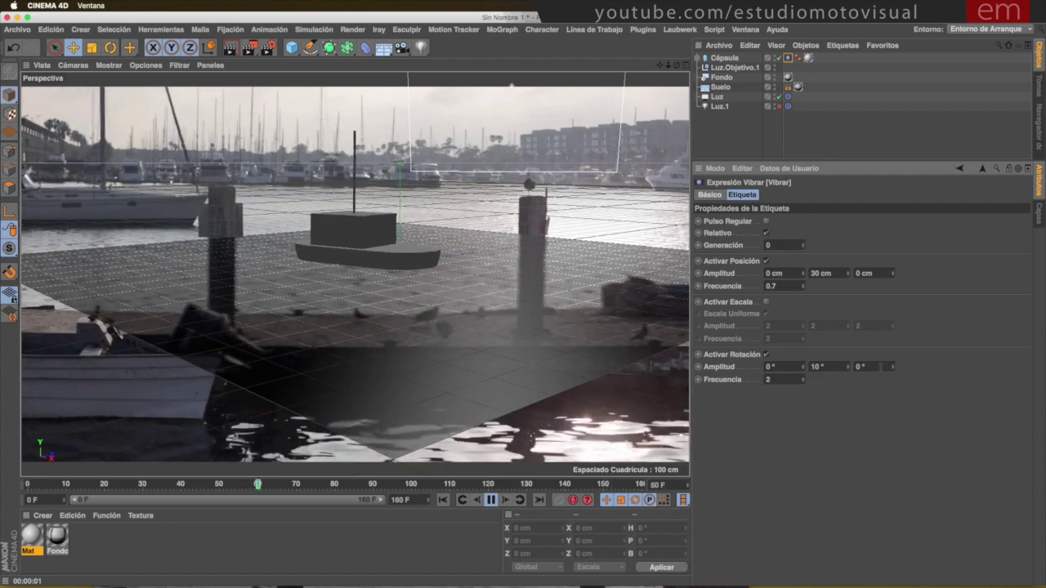
pyautogui.doubleClick(860, 367)
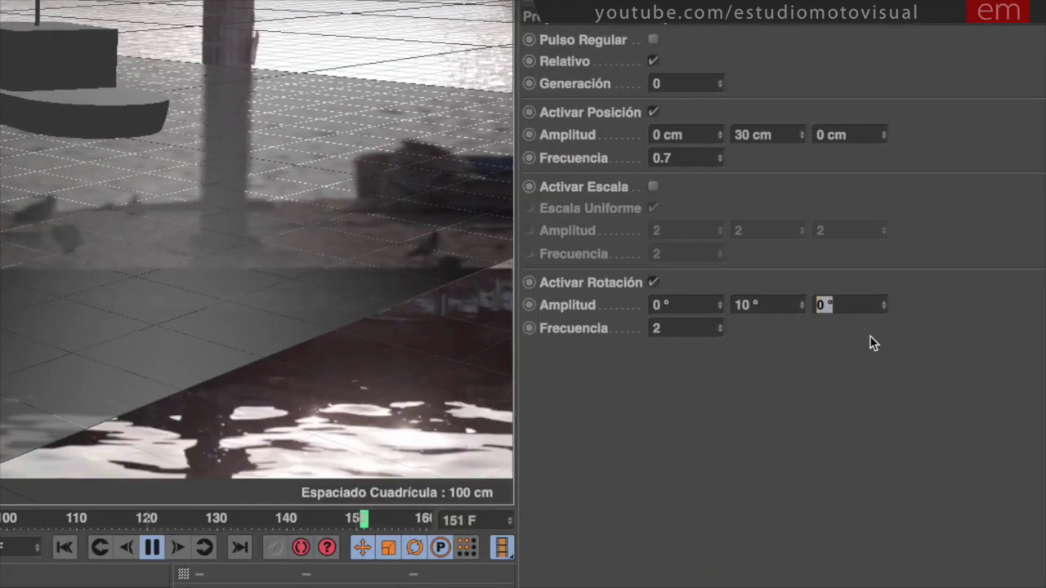
pyautogui.write('8')
pyautogui.press('Return')
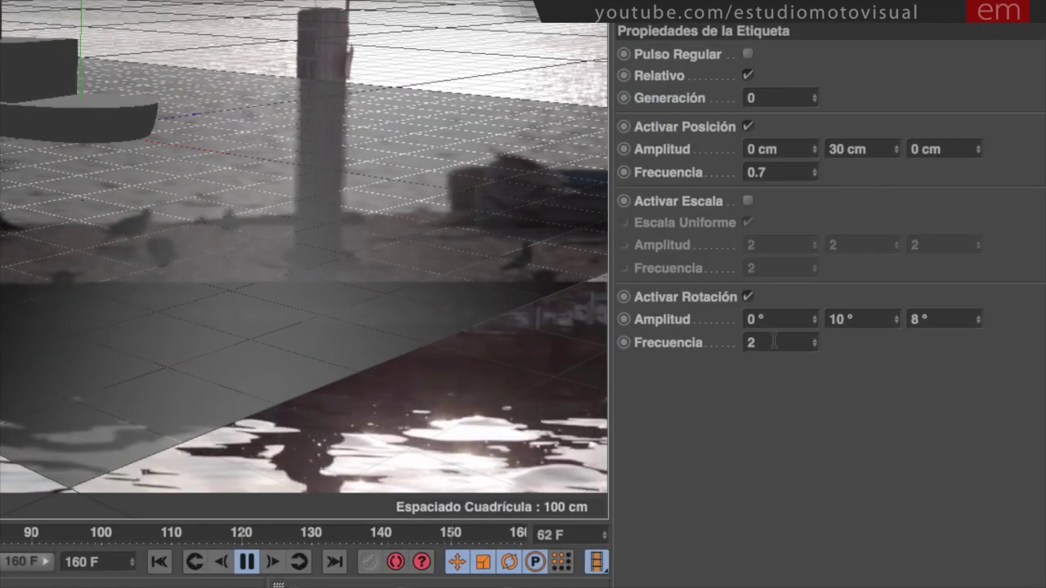
# Set the rotation vibration frequency to 0.6
pyautogui.doubleClick(774, 342)
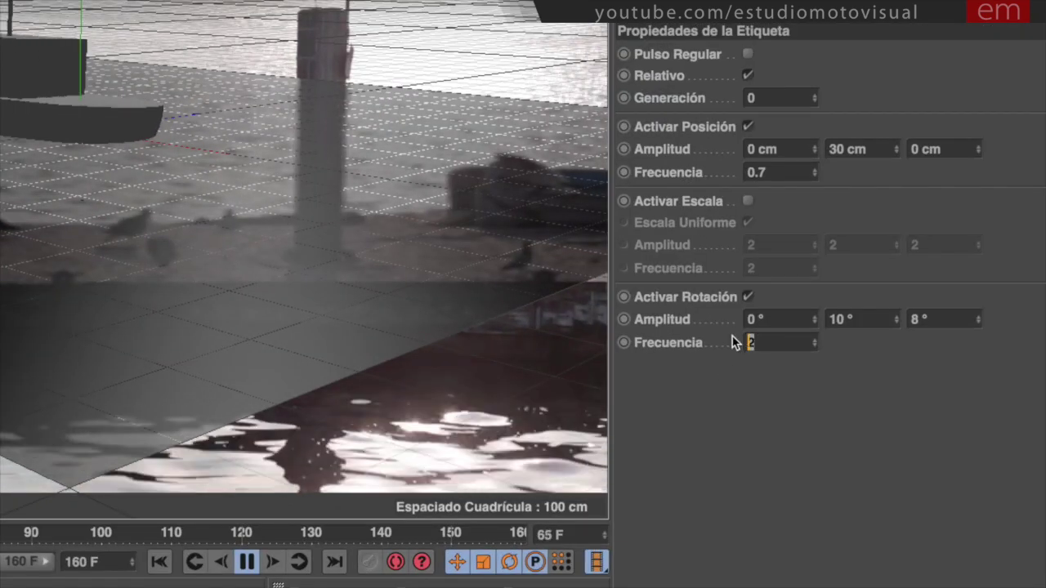
pyautogui.write('0.6')
pyautogui.press('Return')
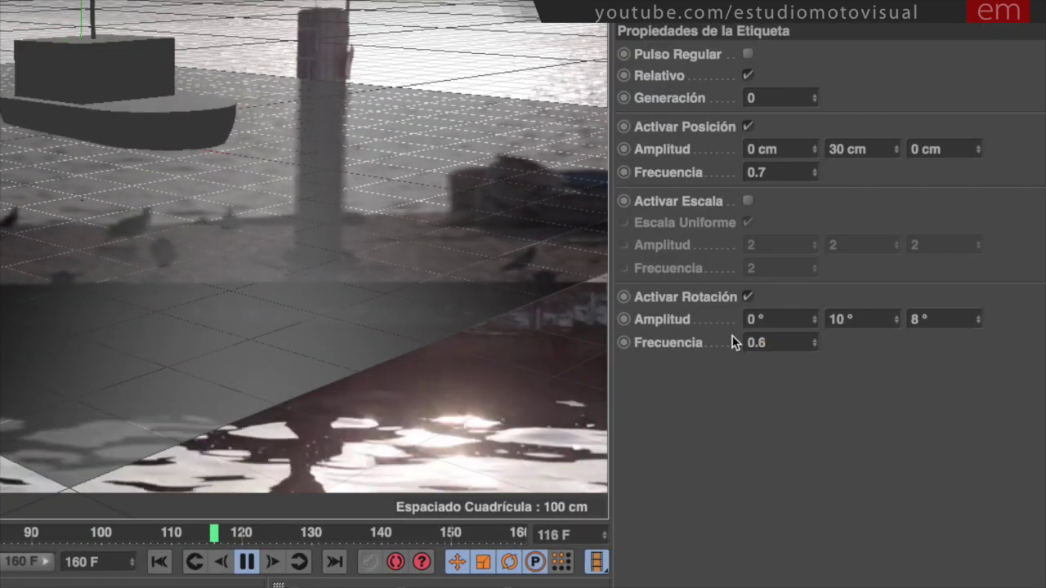